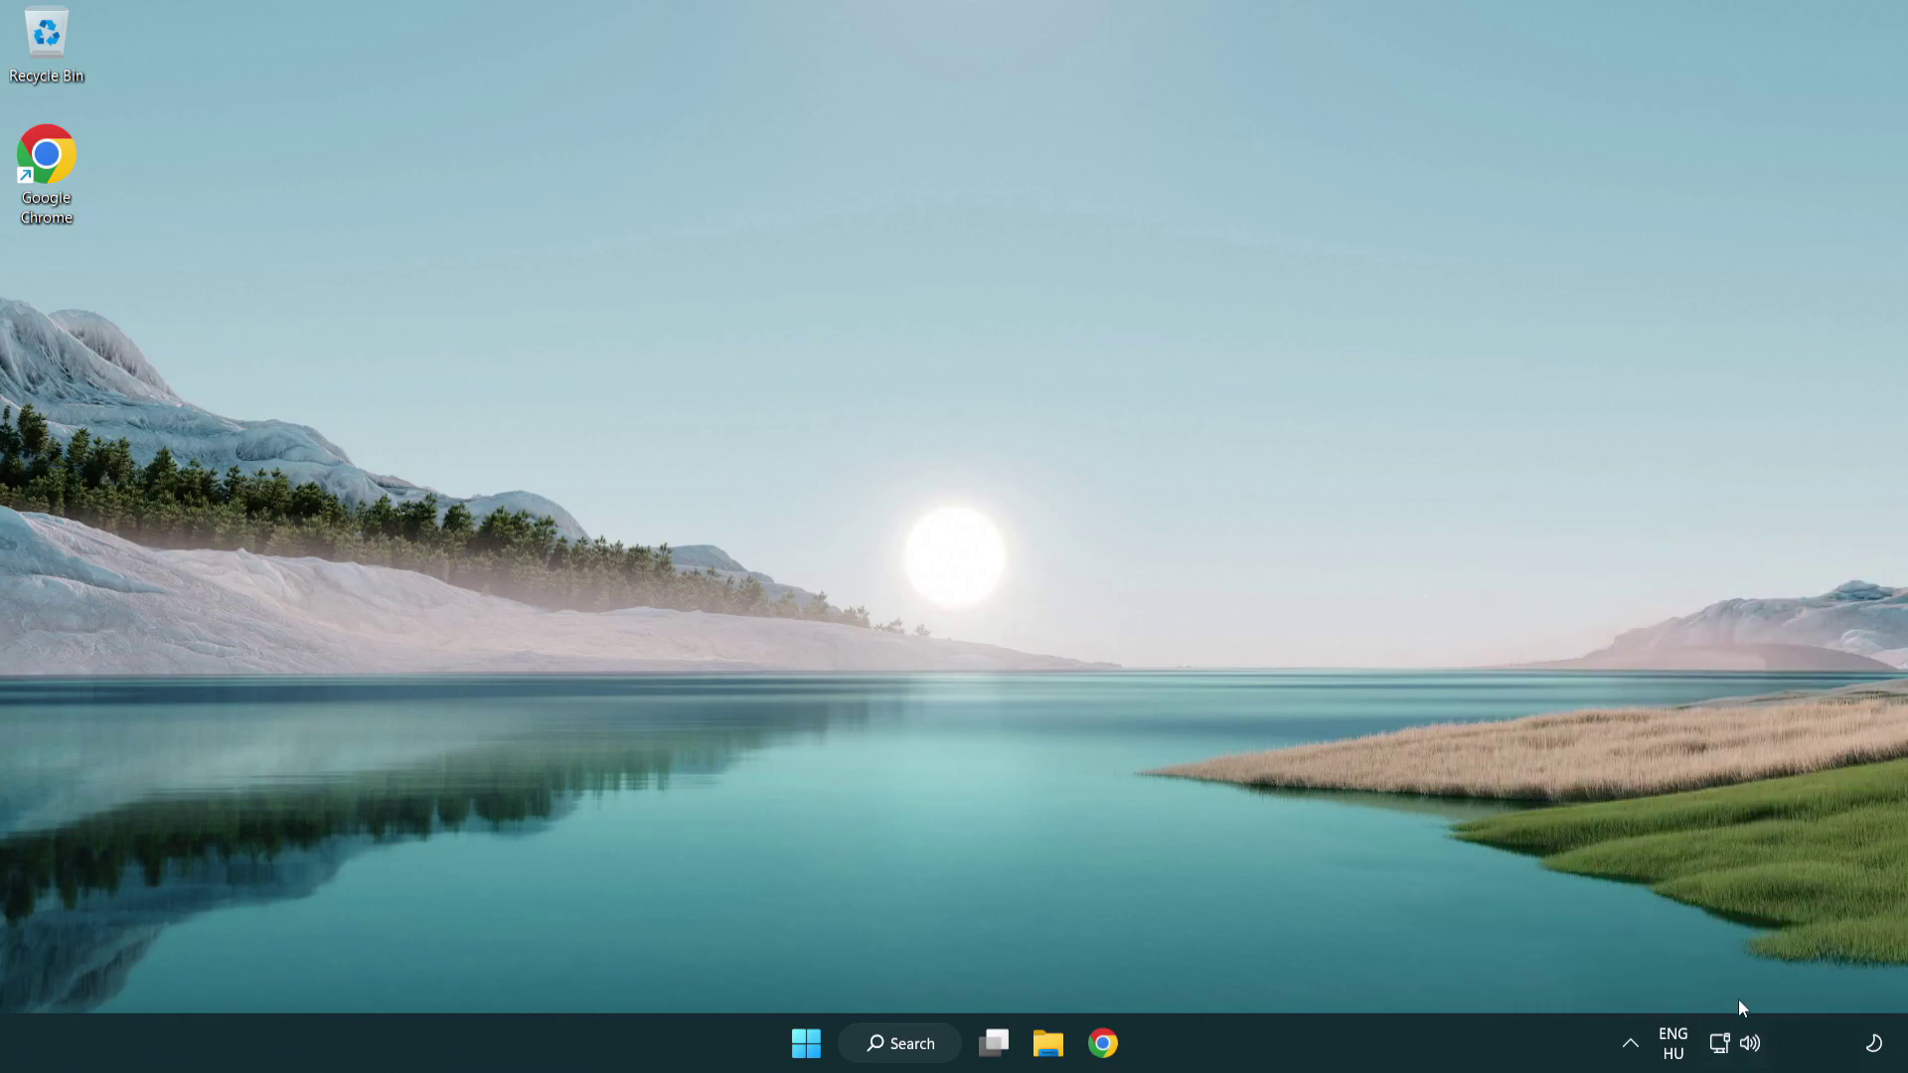
Reset sound devices and app volumes to defaults from the volume mixer, then close Settings.
{"action": "right_click", "coordinate": [1750, 1045]}
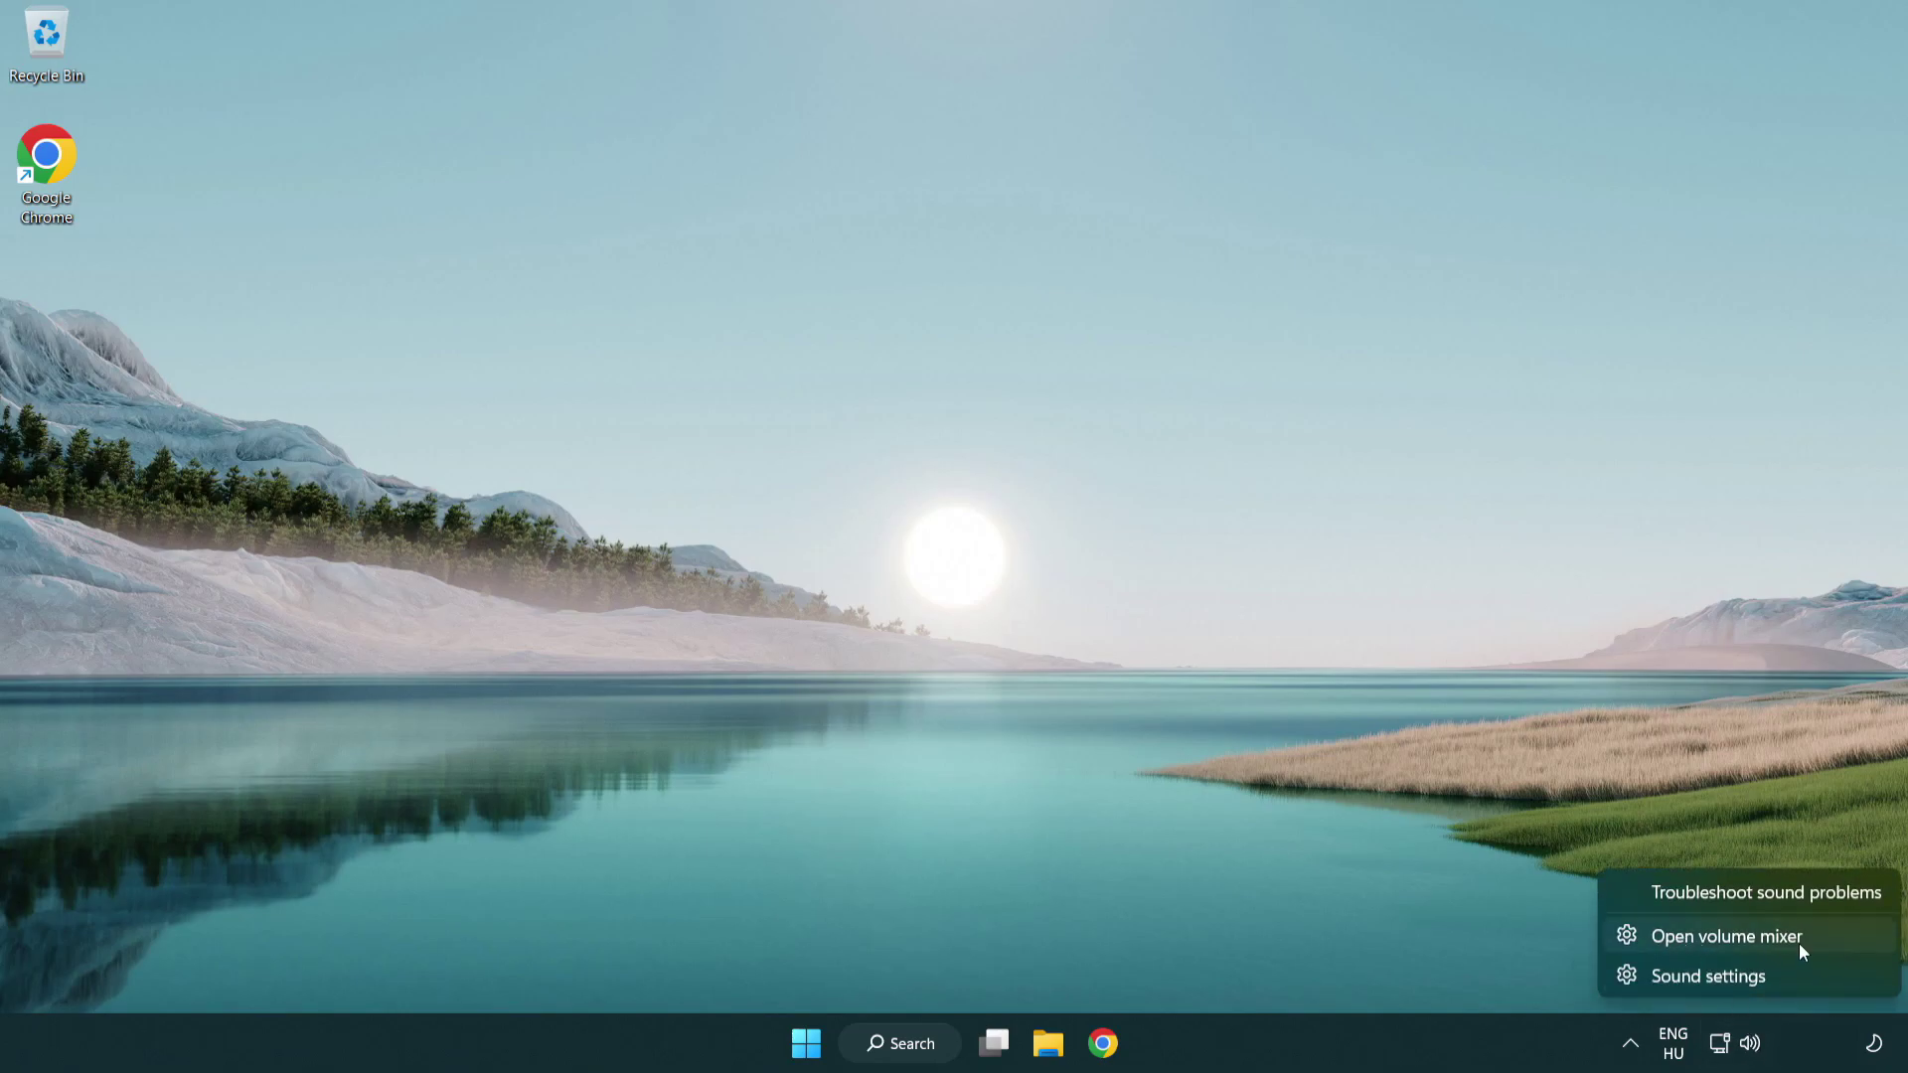
{"action": "left_click", "coordinate": [1839, 938]}
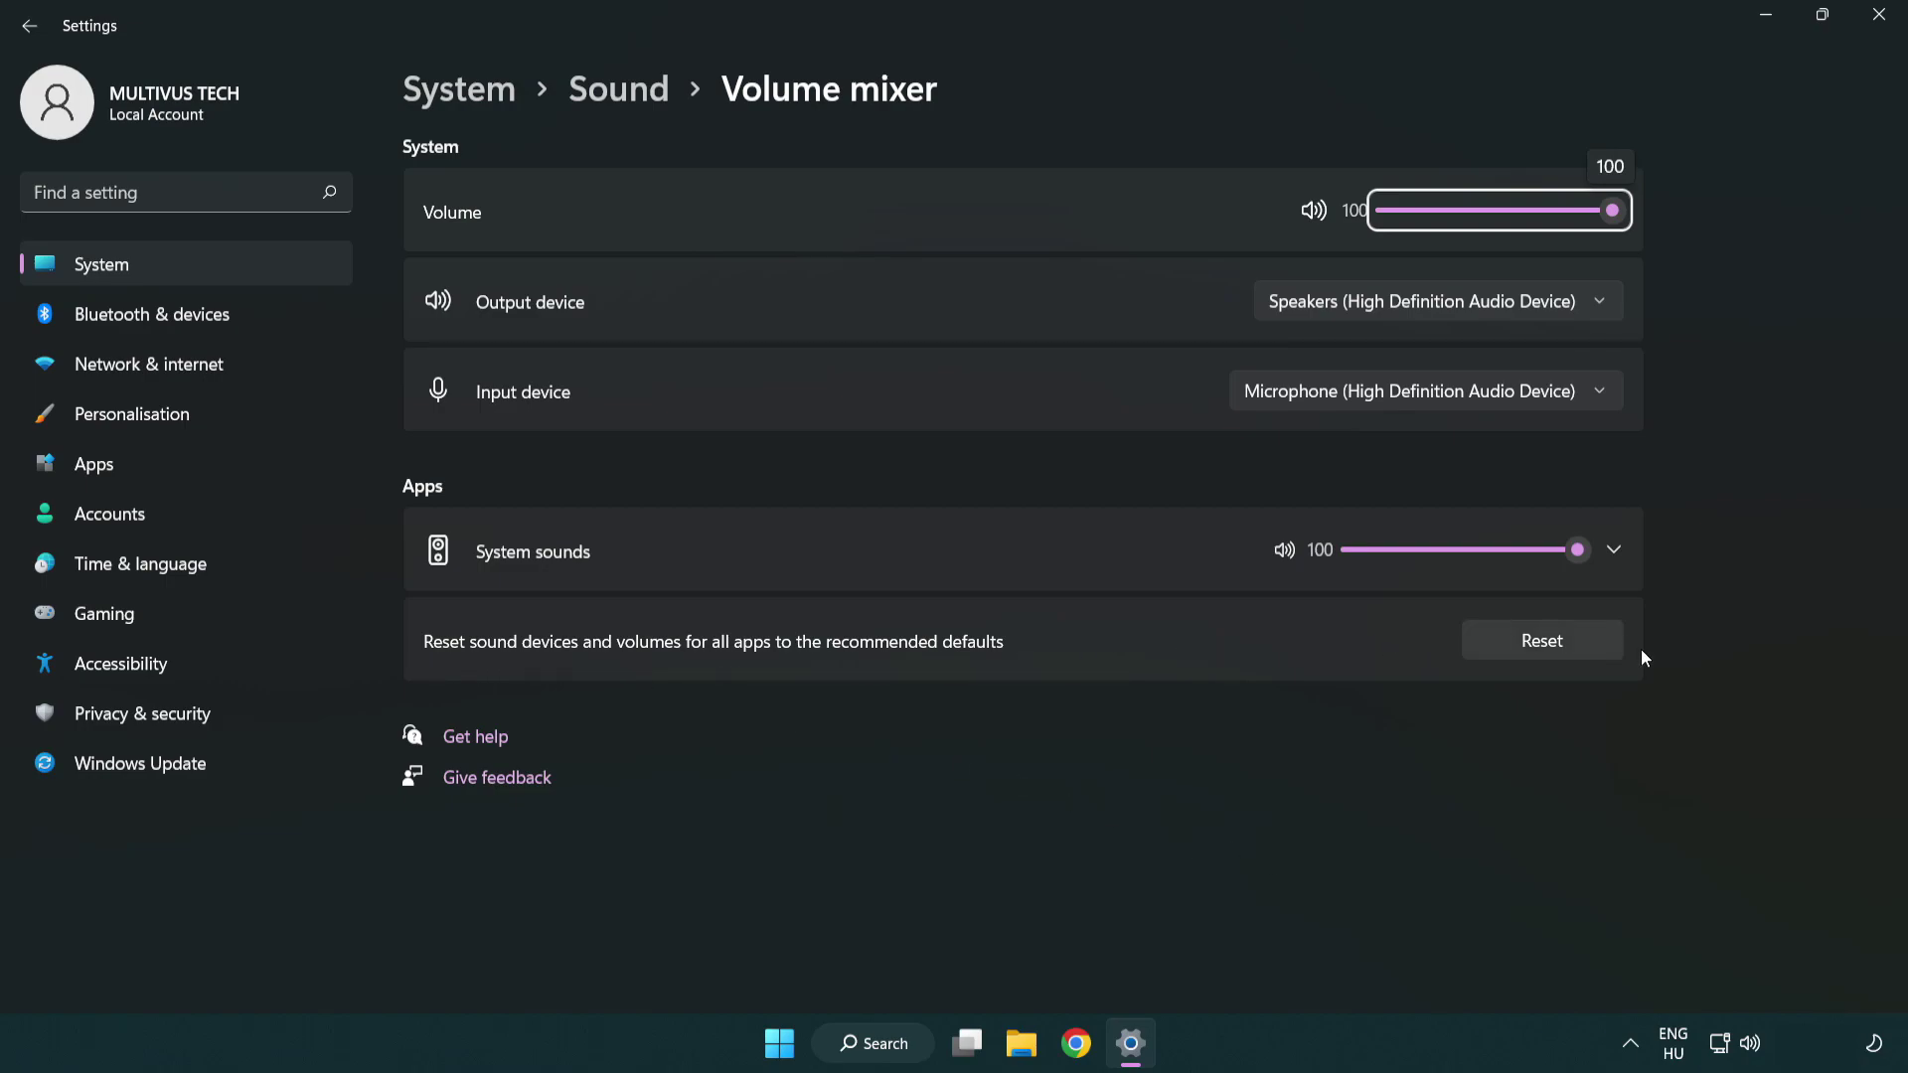
{"action": "left_click", "coordinate": [1593, 647]}
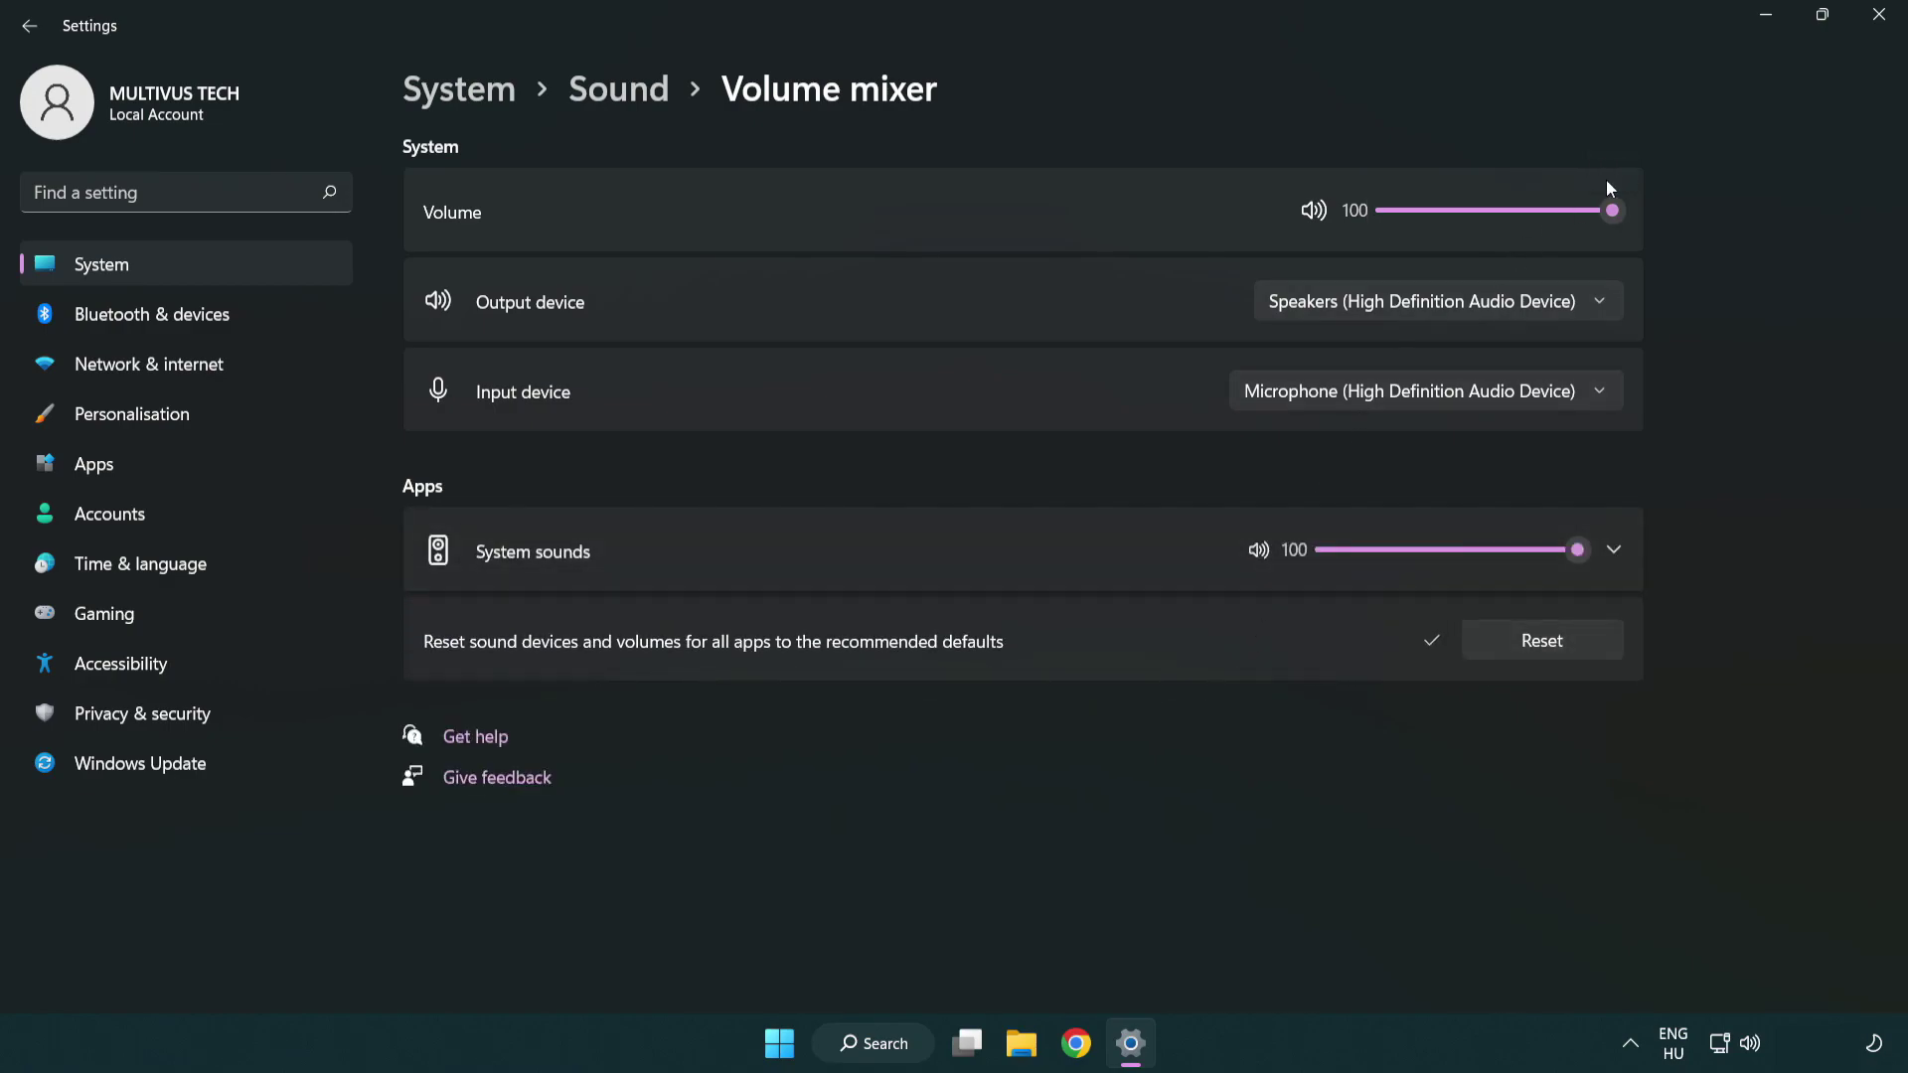
{"action": "left_click", "coordinate": [1885, 19]}
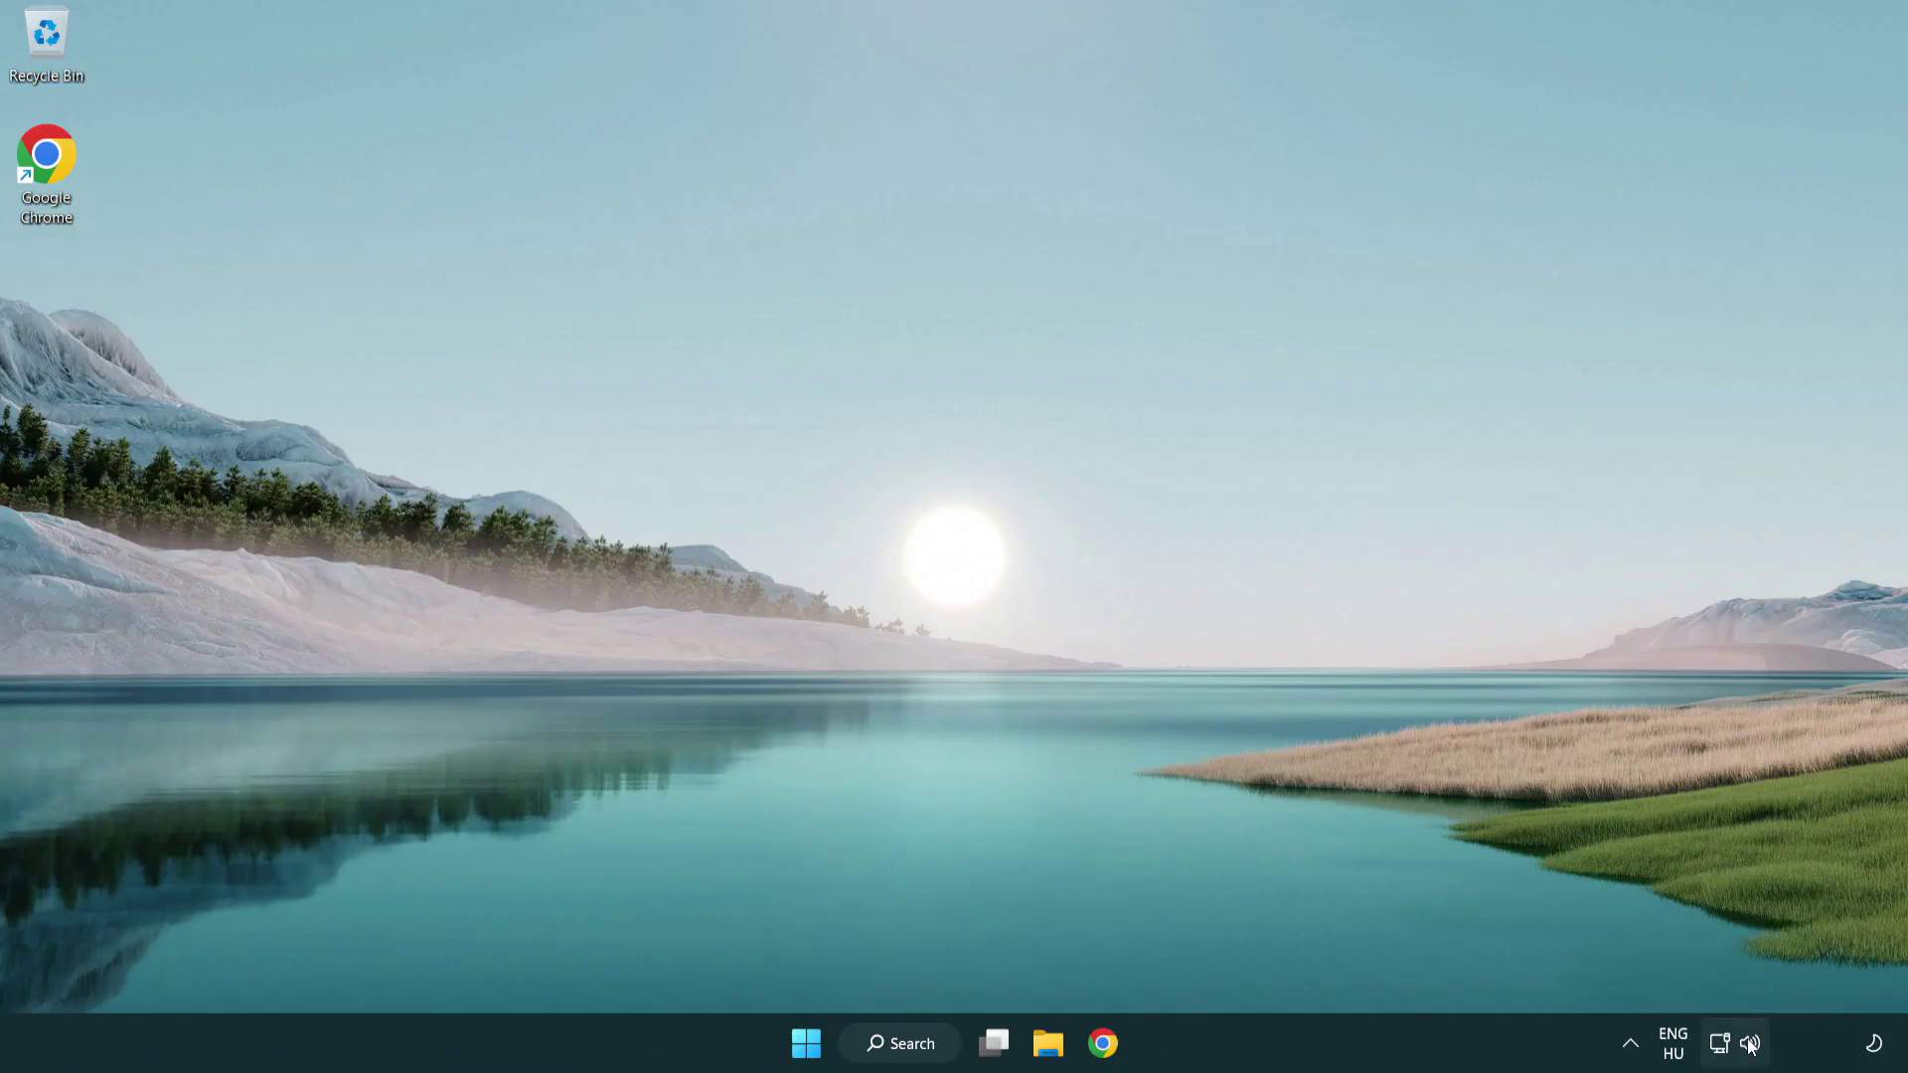
{"action": "right_click", "coordinate": [1749, 1044]}
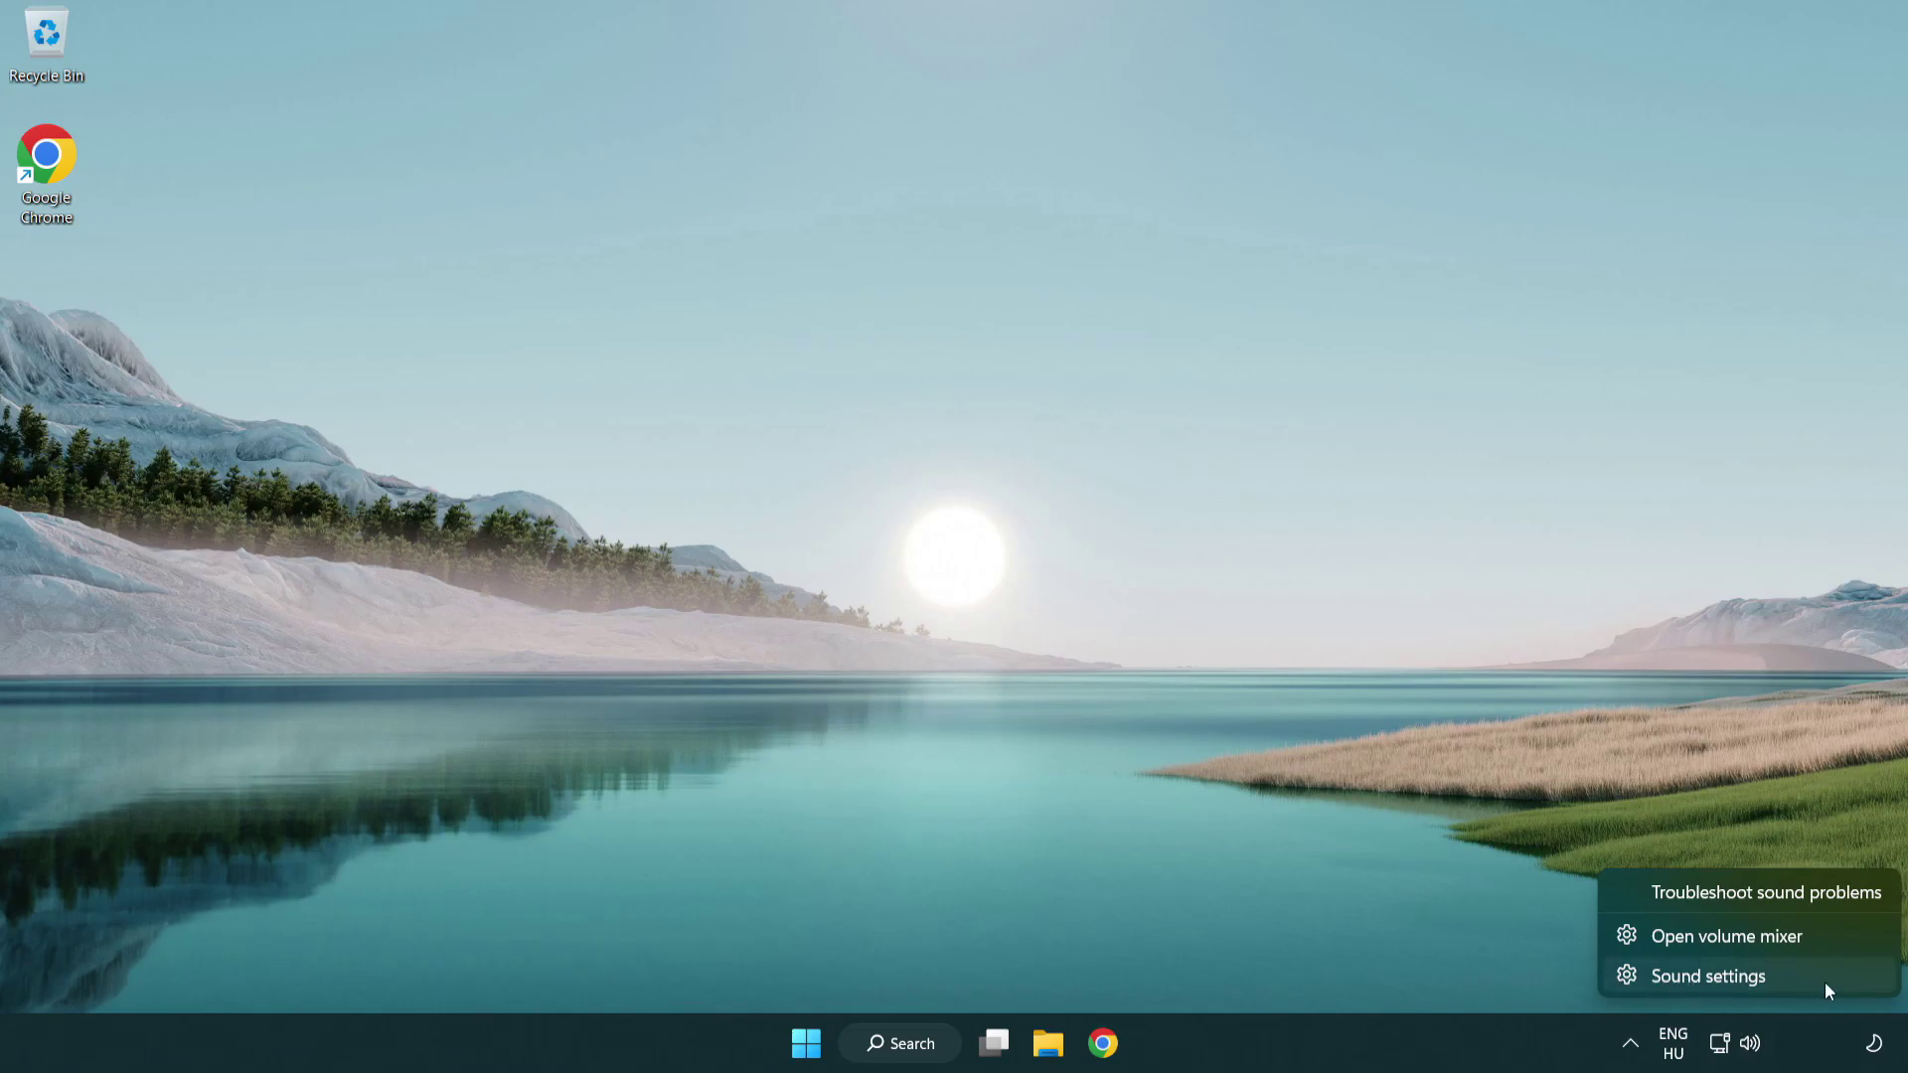
Open Sound settings, set output volume to 100, and open the classic Sound dialog.
{"action": "left_click", "coordinate": [1827, 983]}
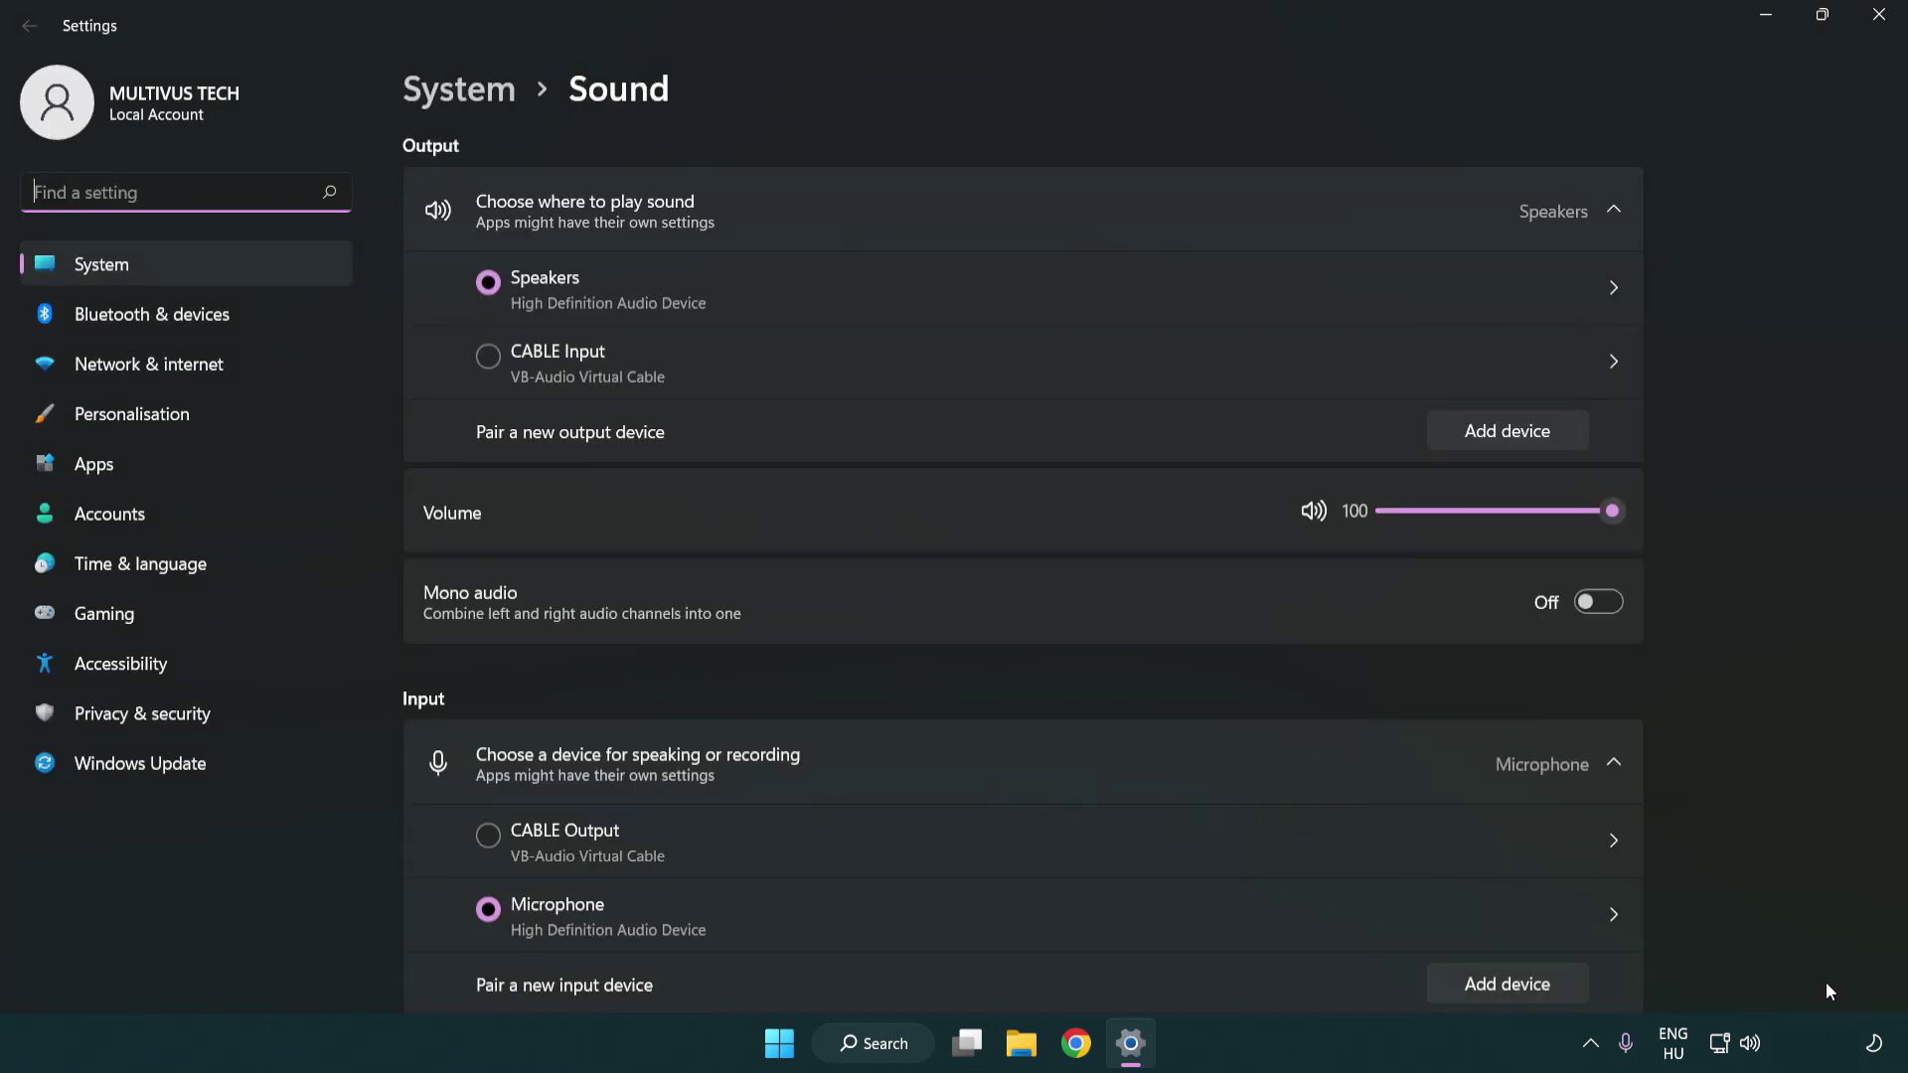
{"action": "left_click_drag", "start_coordinate": [1618, 513], "coordinate": [1703, 509]}
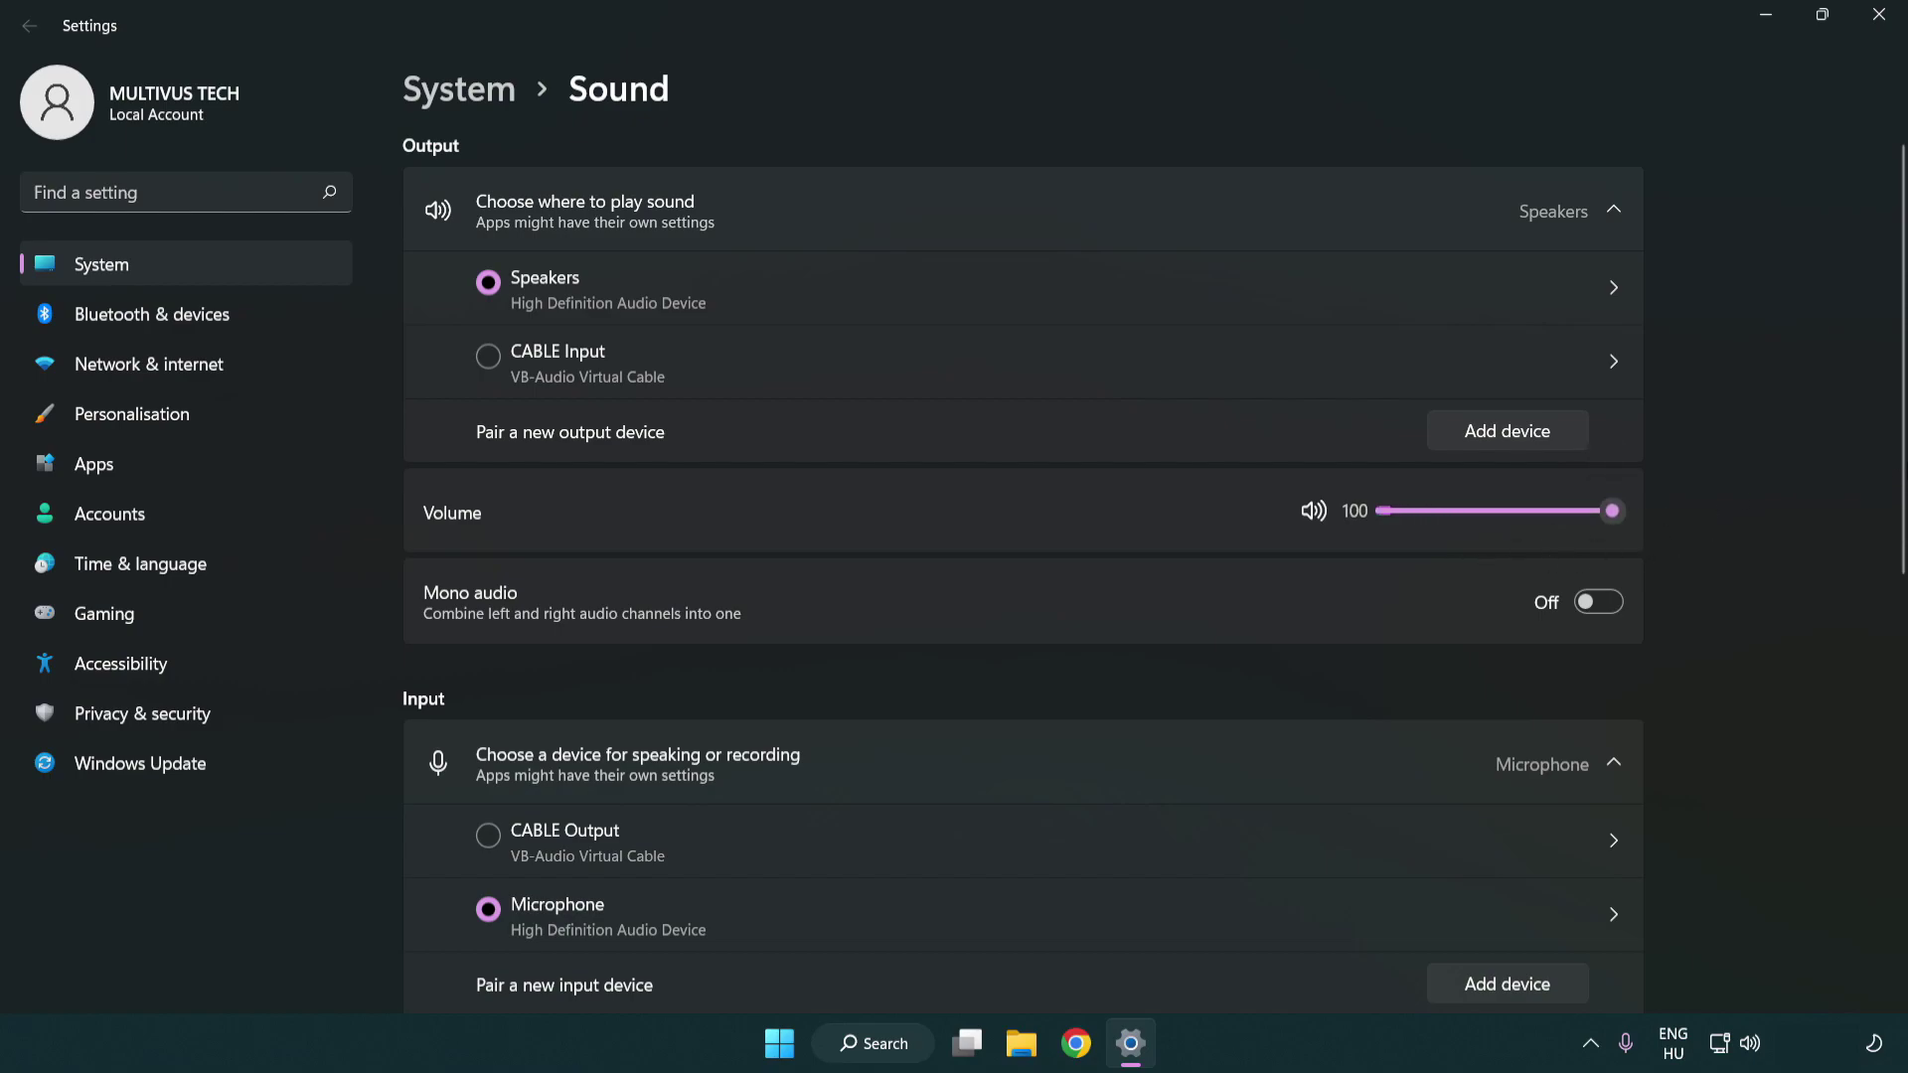
{"action": "scroll", "coordinate": [1886, 660], "scroll_direction": "down", "scroll_amount": 5}
{"action": "scroll", "coordinate": [1886, 660], "scroll_direction": "down", "scroll_amount": 2}
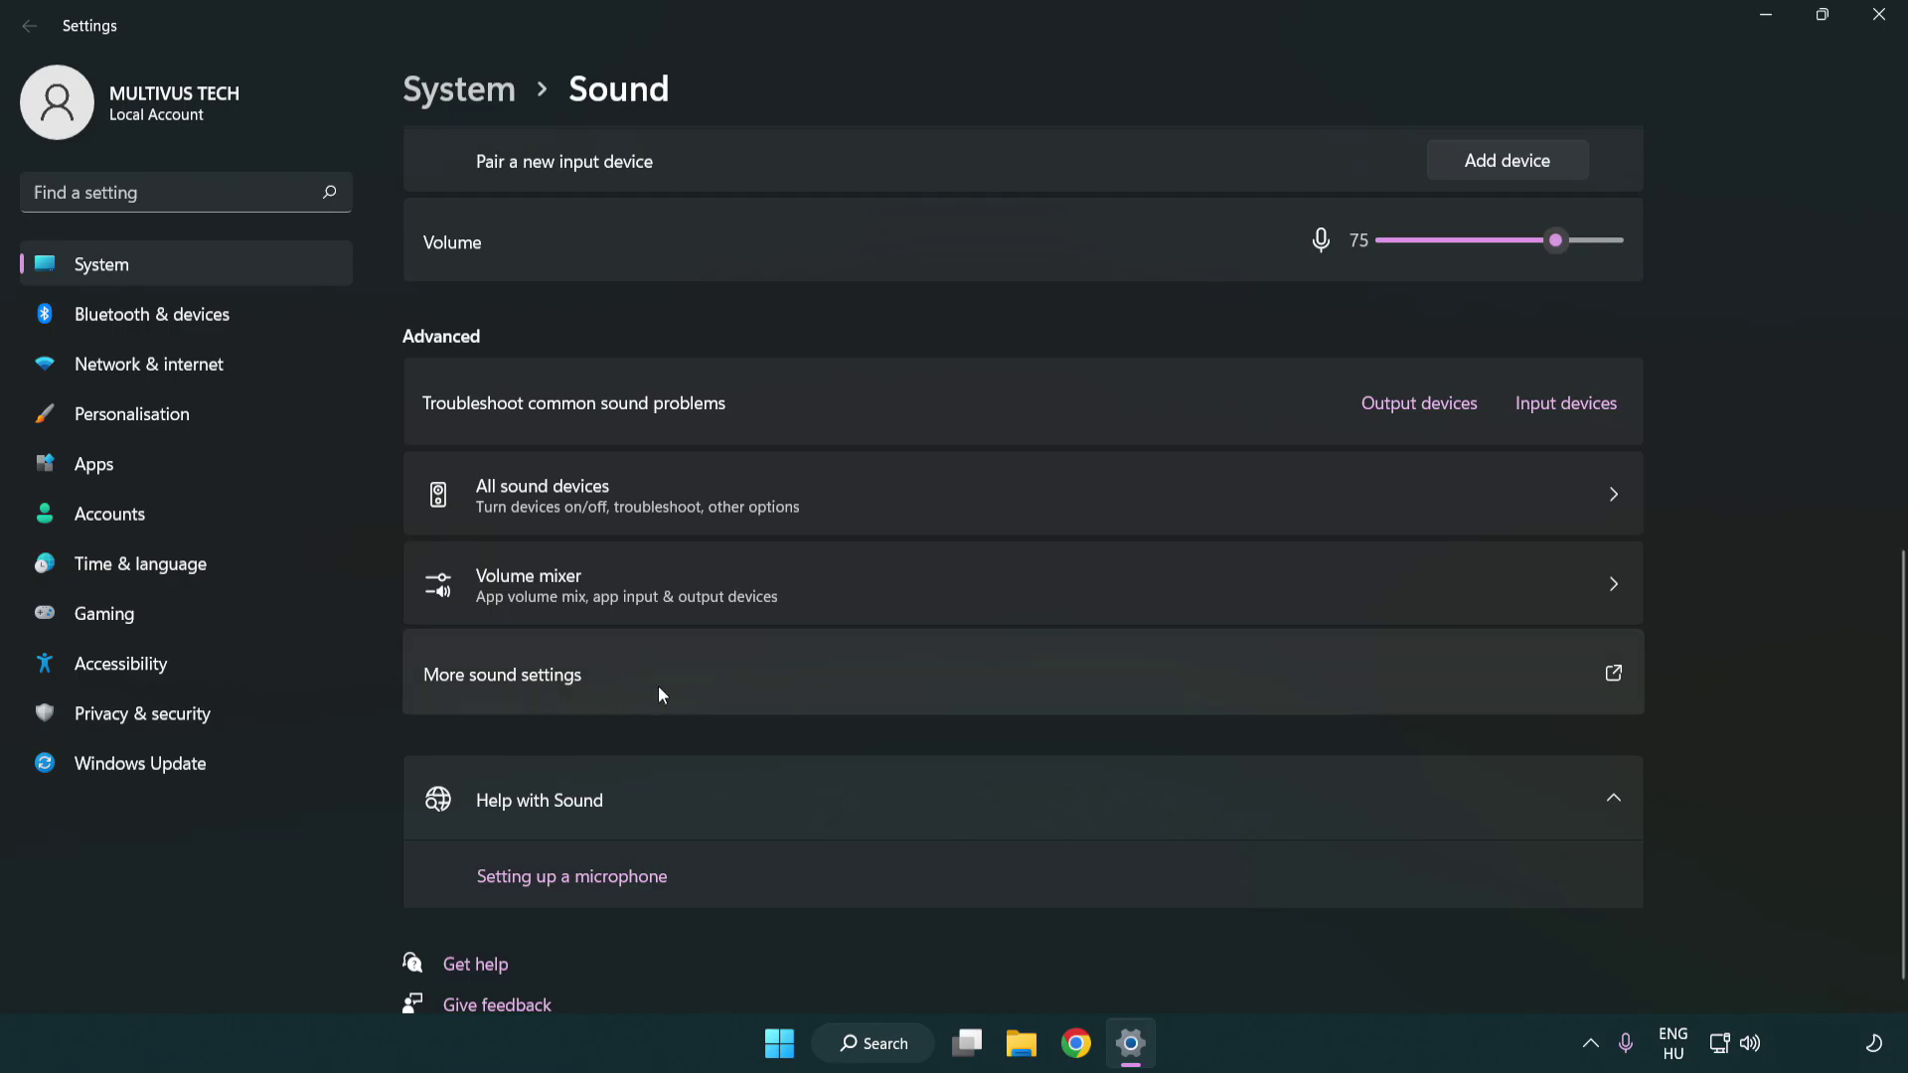
{"action": "left_click", "coordinate": [731, 681]}
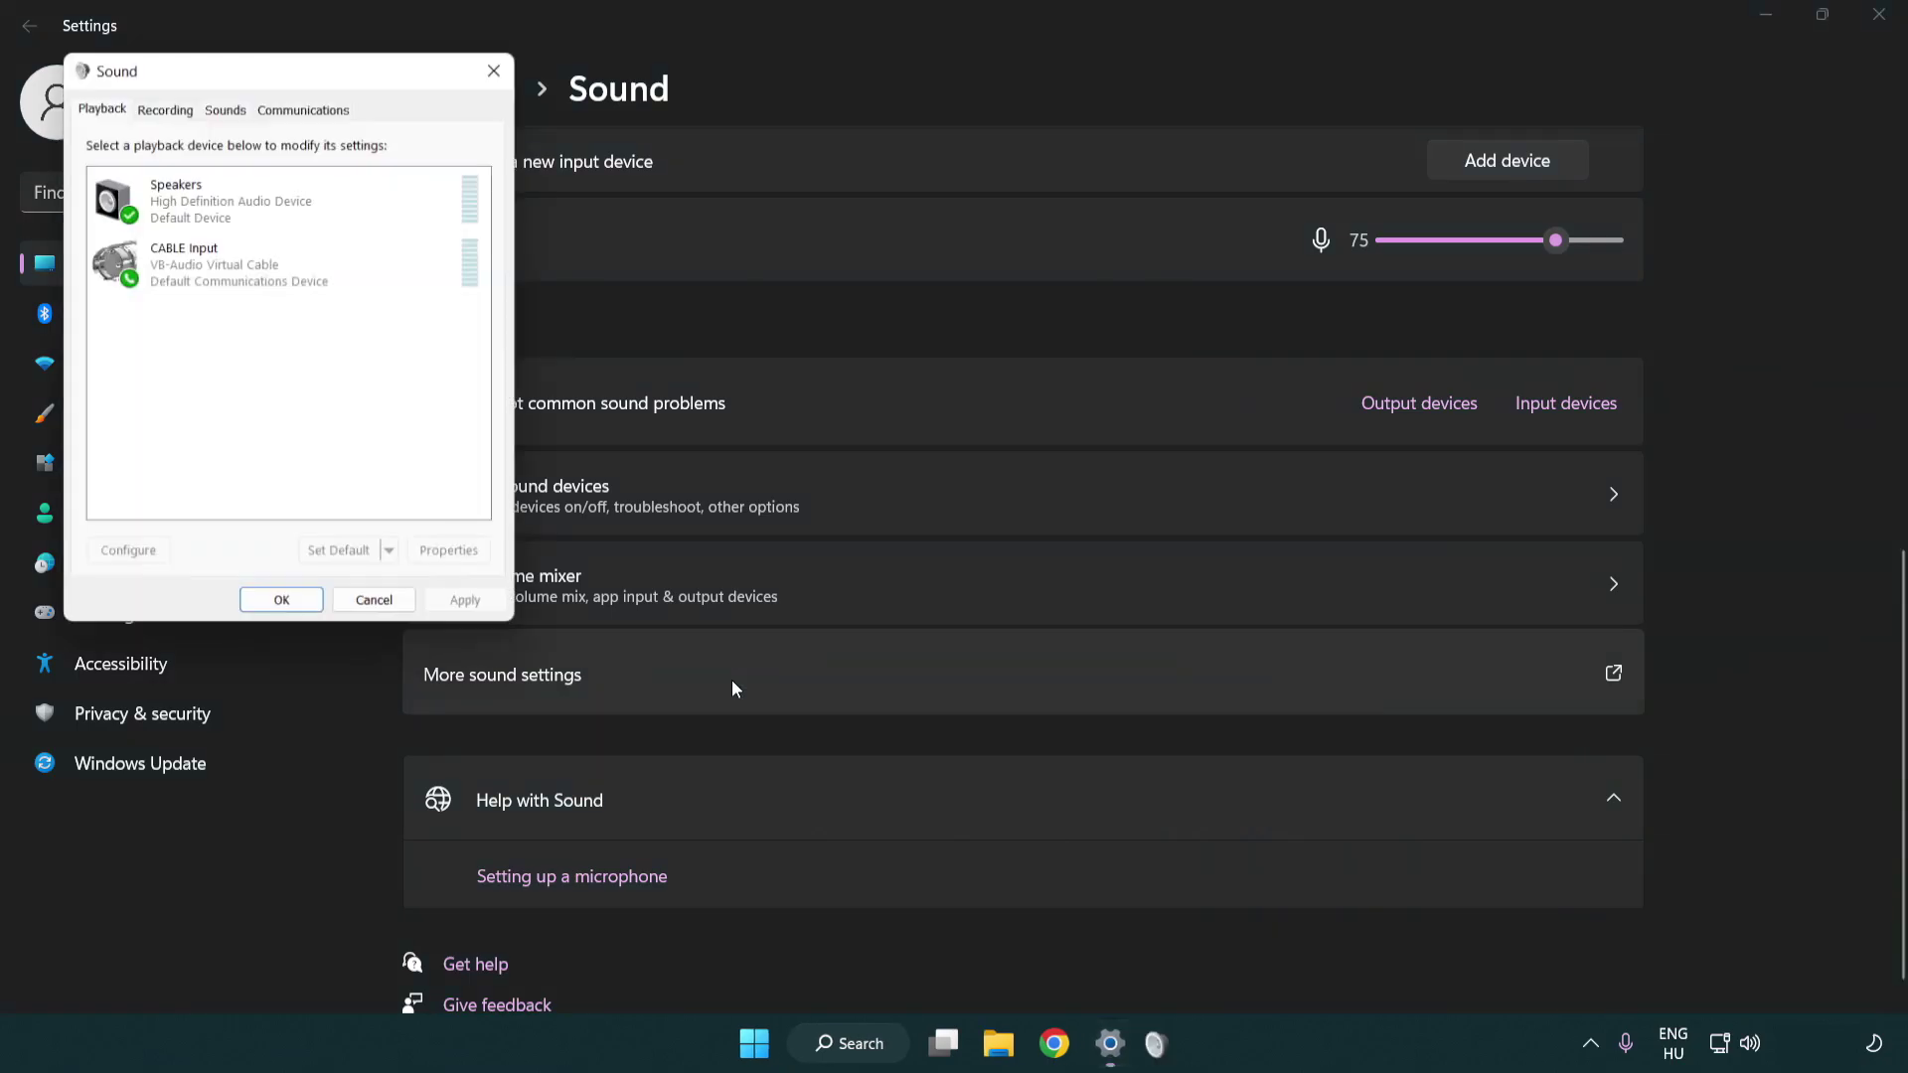
Disable the CABLE Input device on the Playback tab of the Sound dialog.
{"action": "left_click_drag", "start_coordinate": [337, 70], "coordinate": [980, 248]}
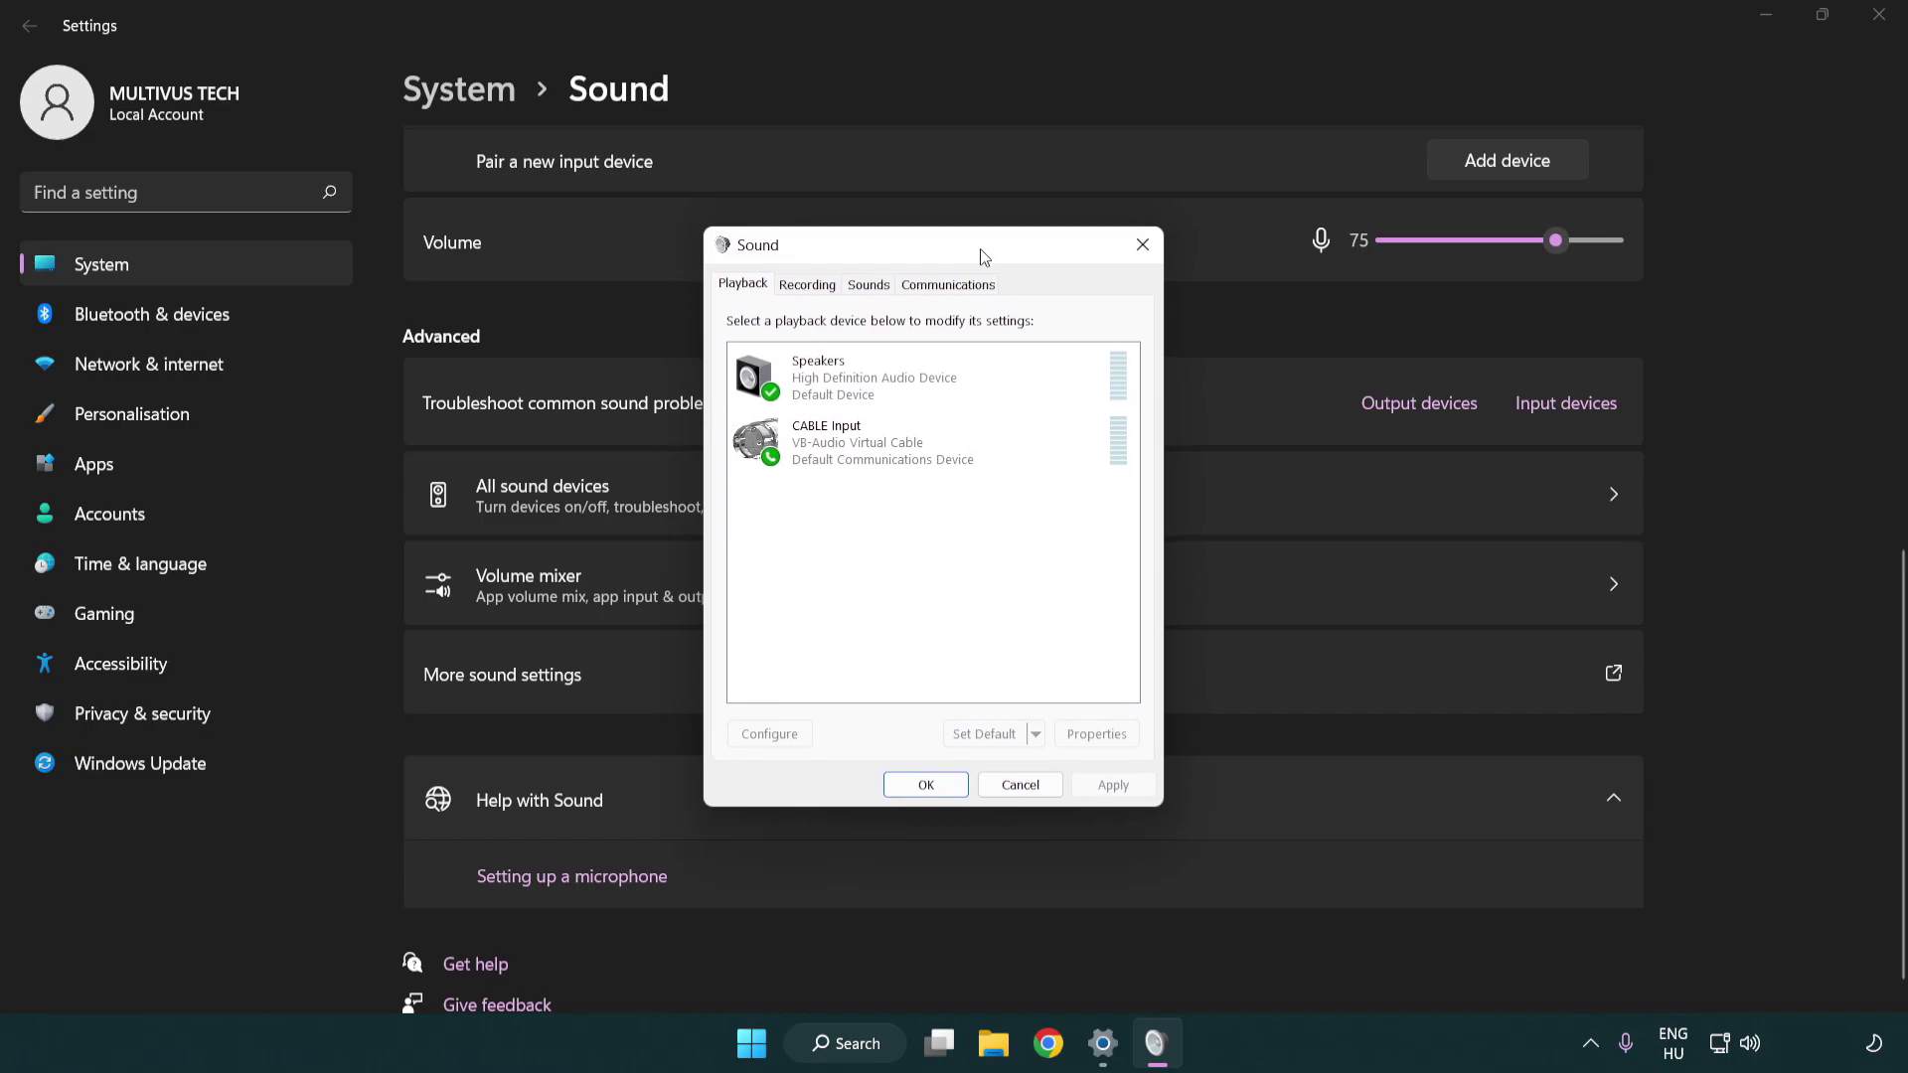
{"action": "left_click", "coordinate": [914, 457]}
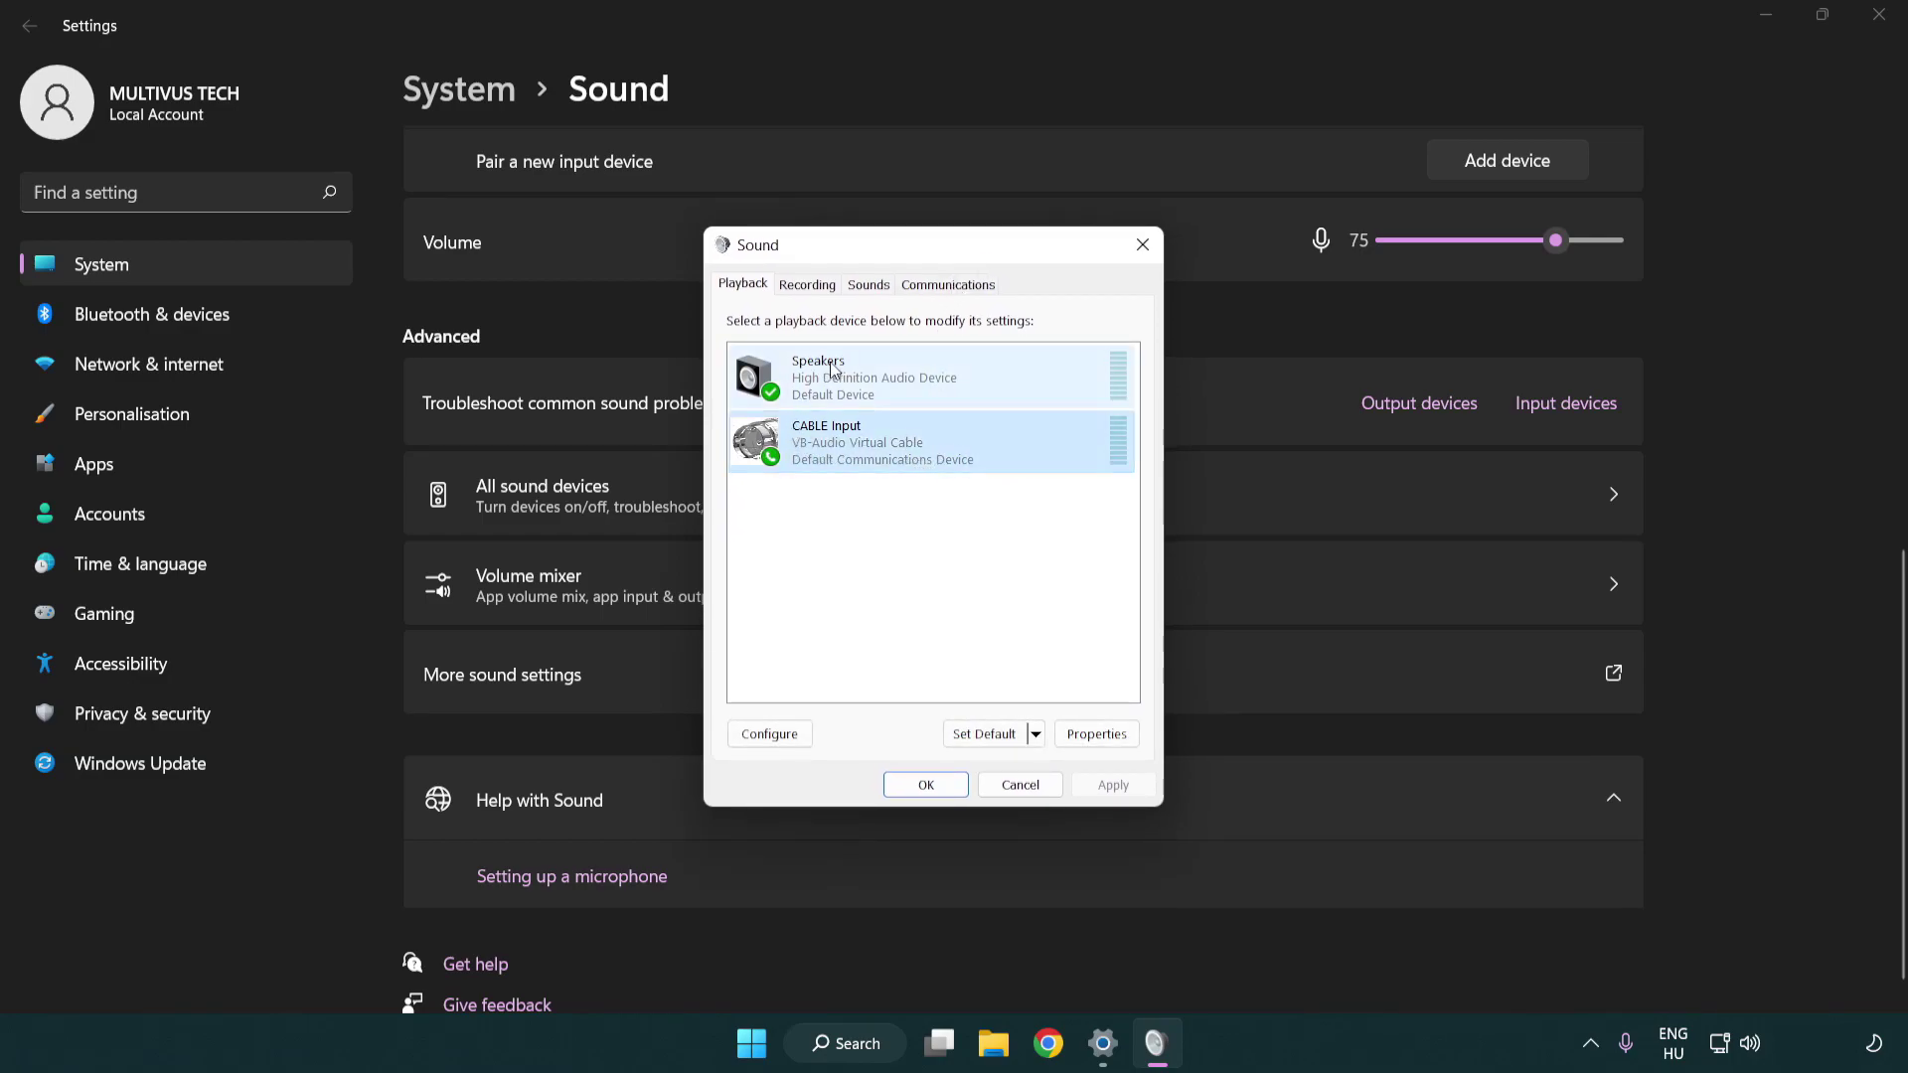
{"action": "right_click", "coordinate": [866, 451]}
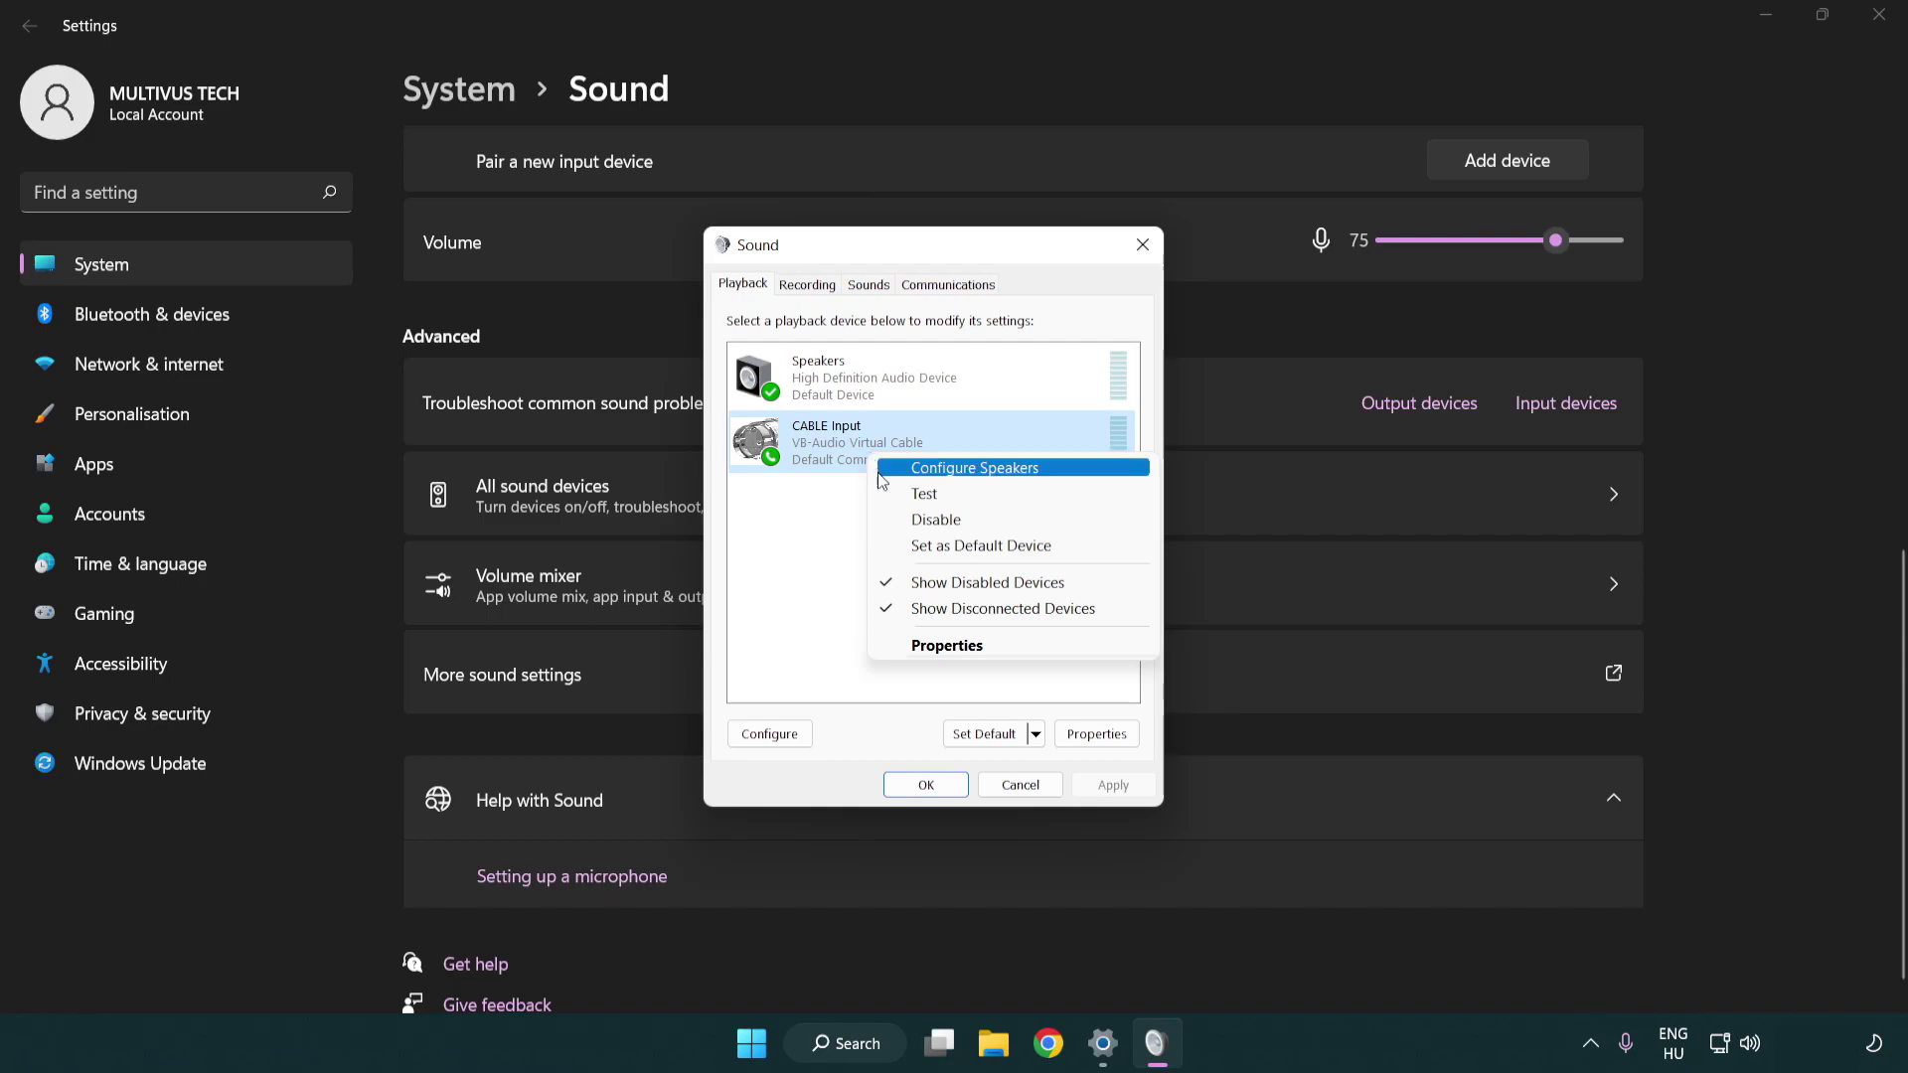
{"action": "left_click", "coordinate": [986, 520]}
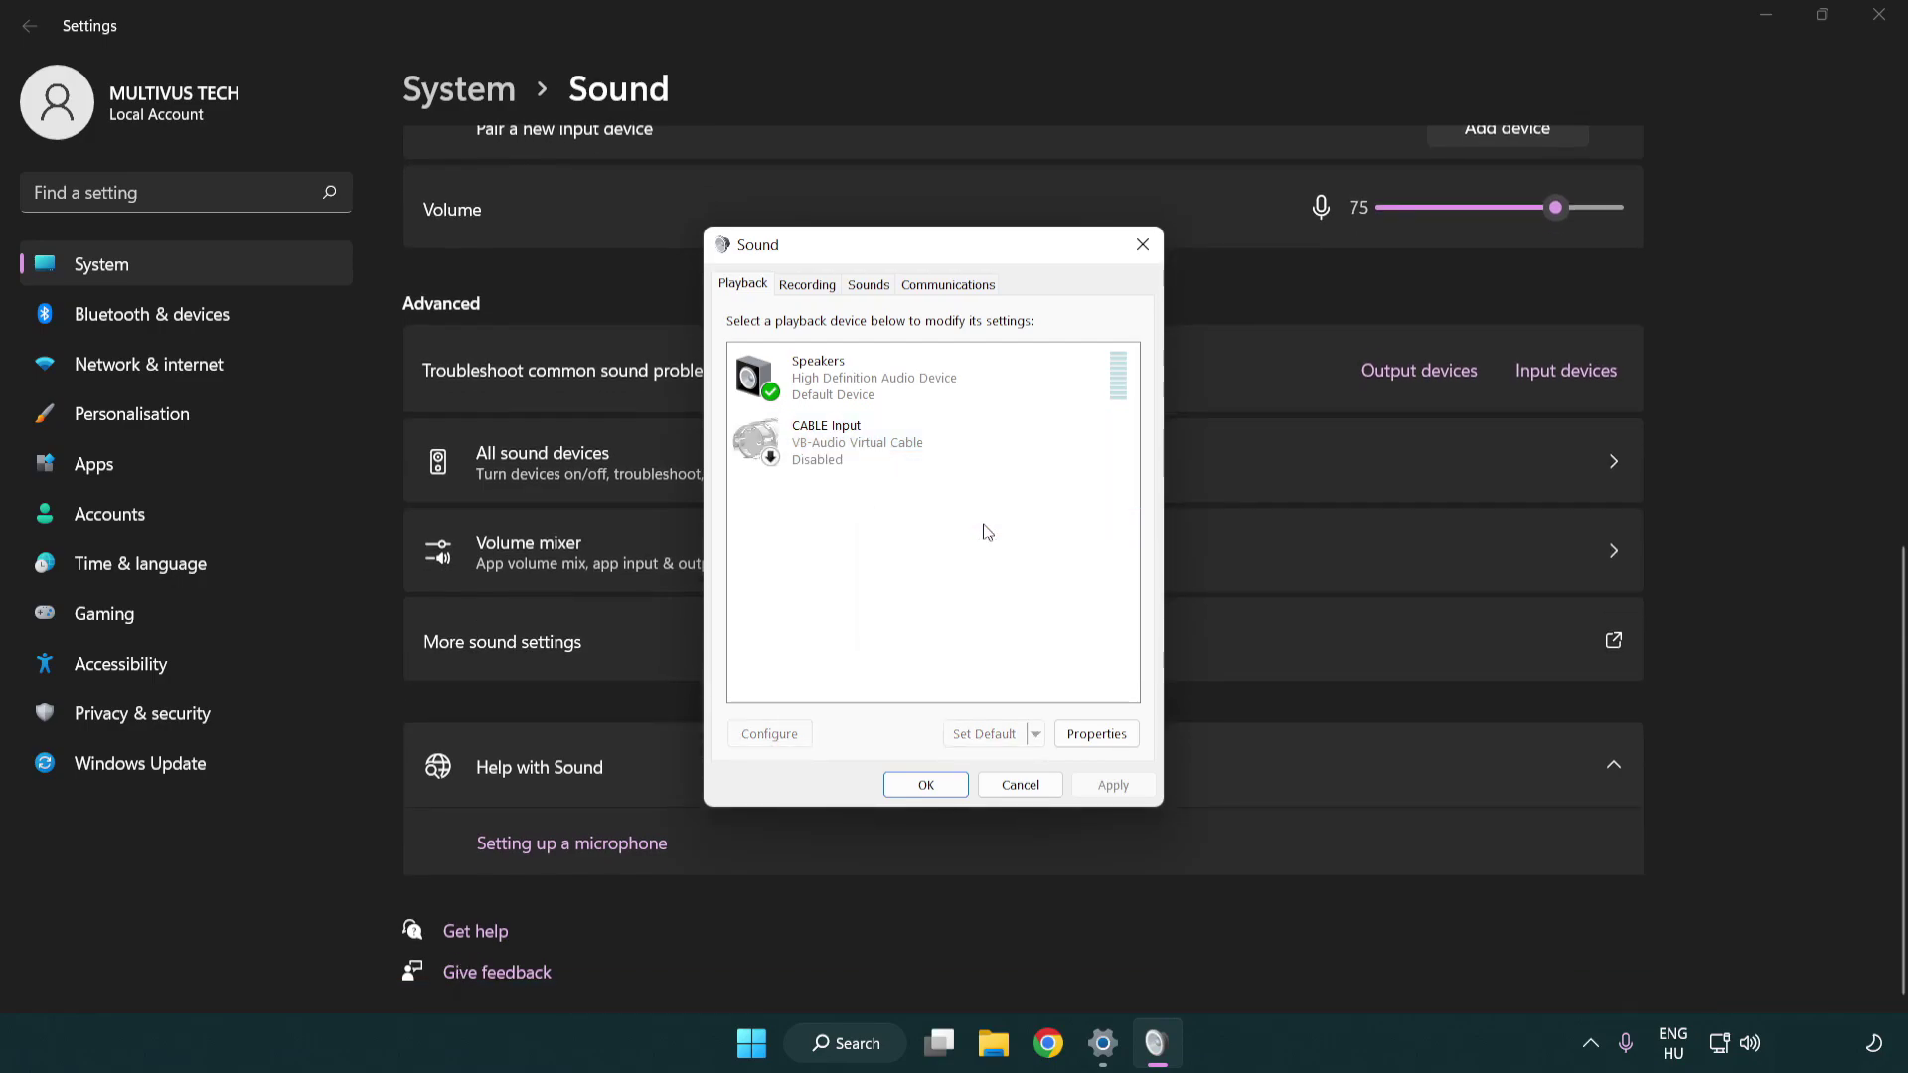
Configure the Speakers as 7.1 Surround and complete the speaker setup wizard.
{"action": "right_click", "coordinate": [970, 380]}
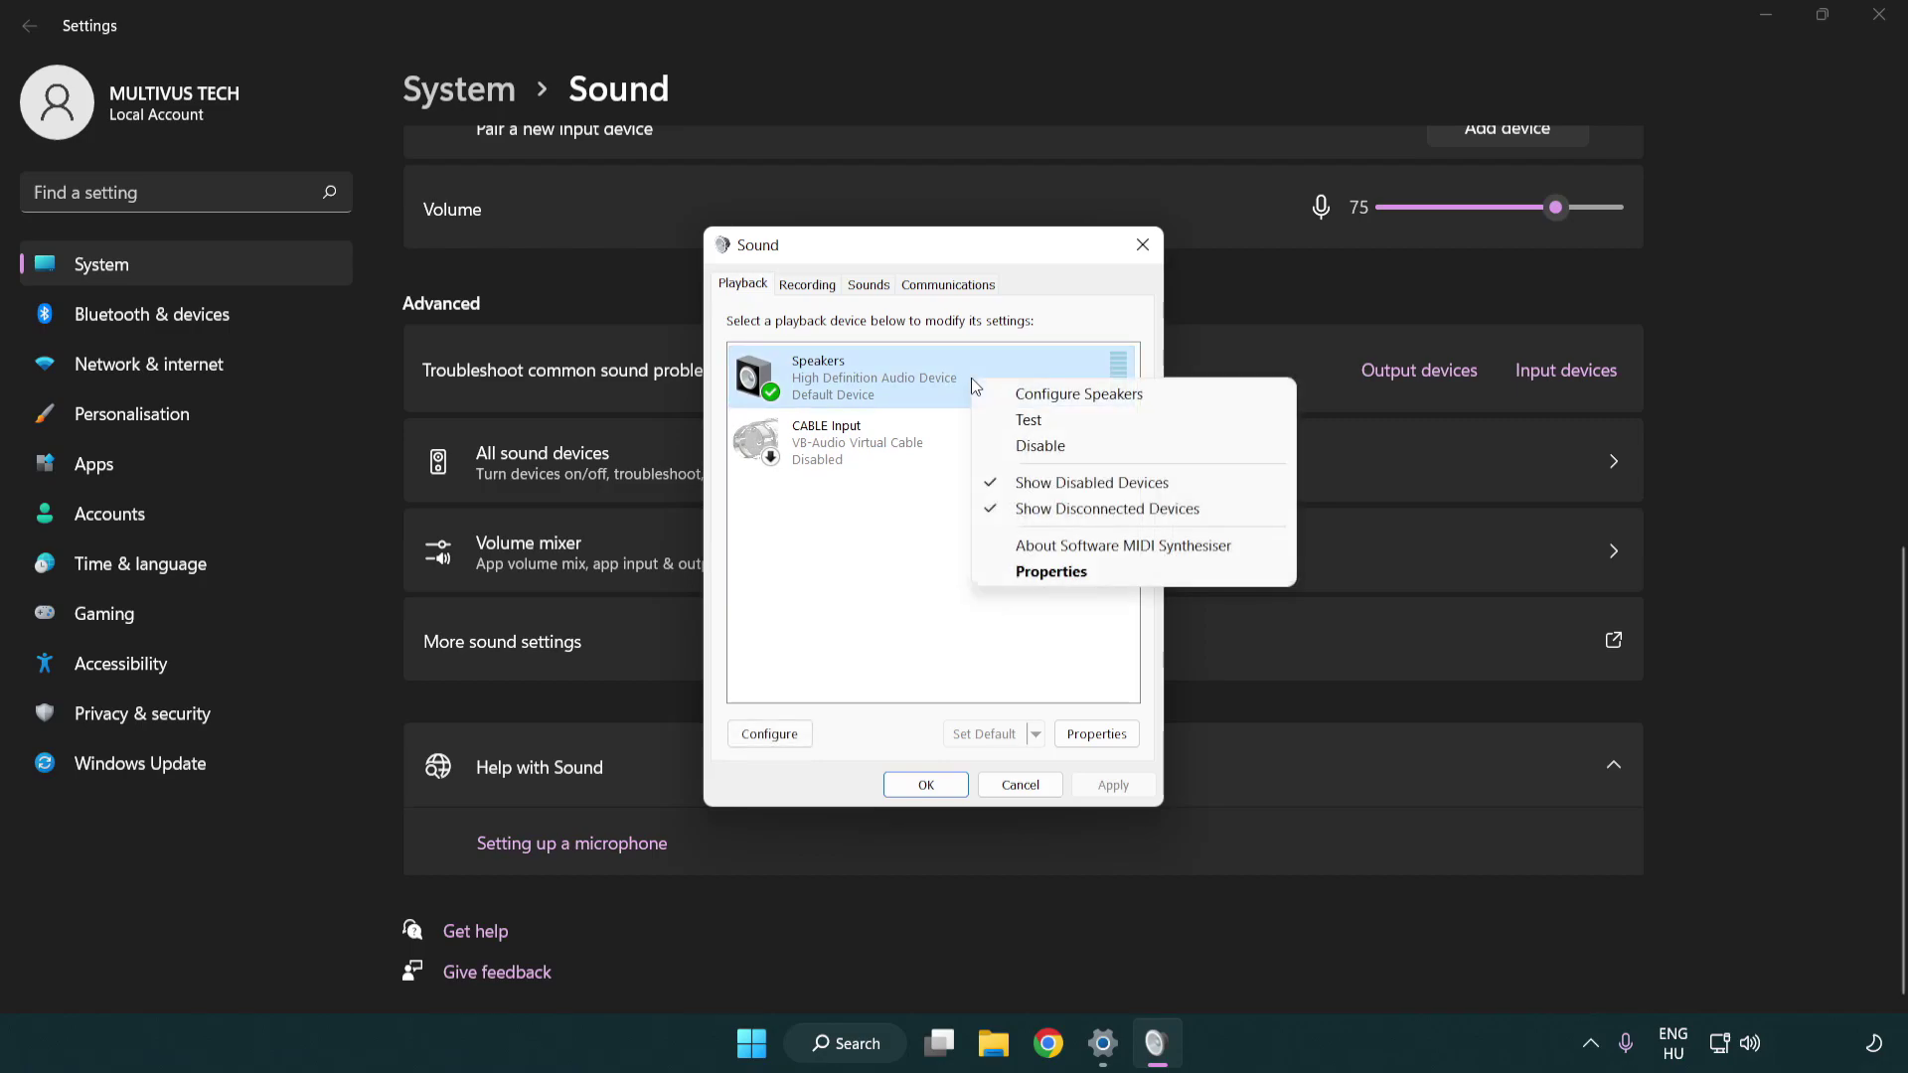
{"action": "left_click", "coordinate": [1049, 399]}
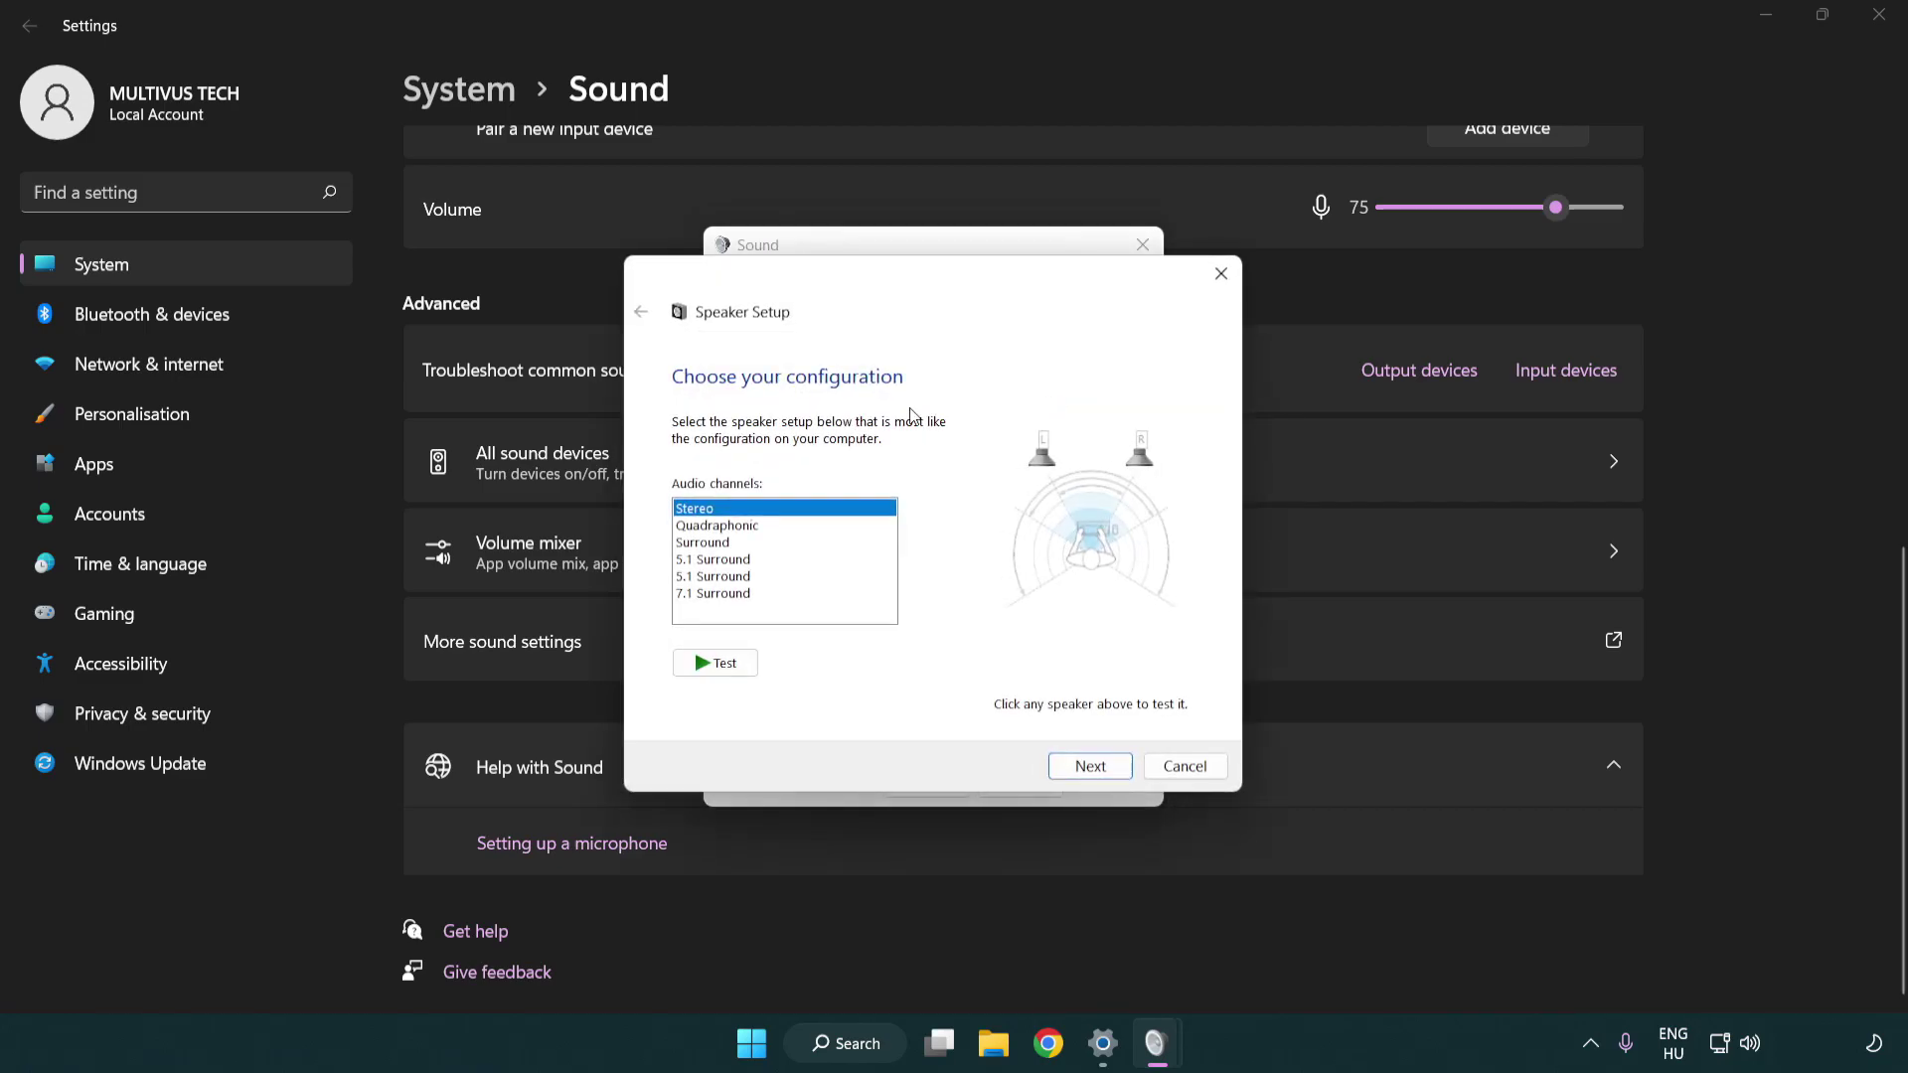
{"action": "left_click", "coordinate": [757, 559]}
{"action": "left_click", "coordinate": [755, 579]}
{"action": "left_click", "coordinate": [757, 593]}
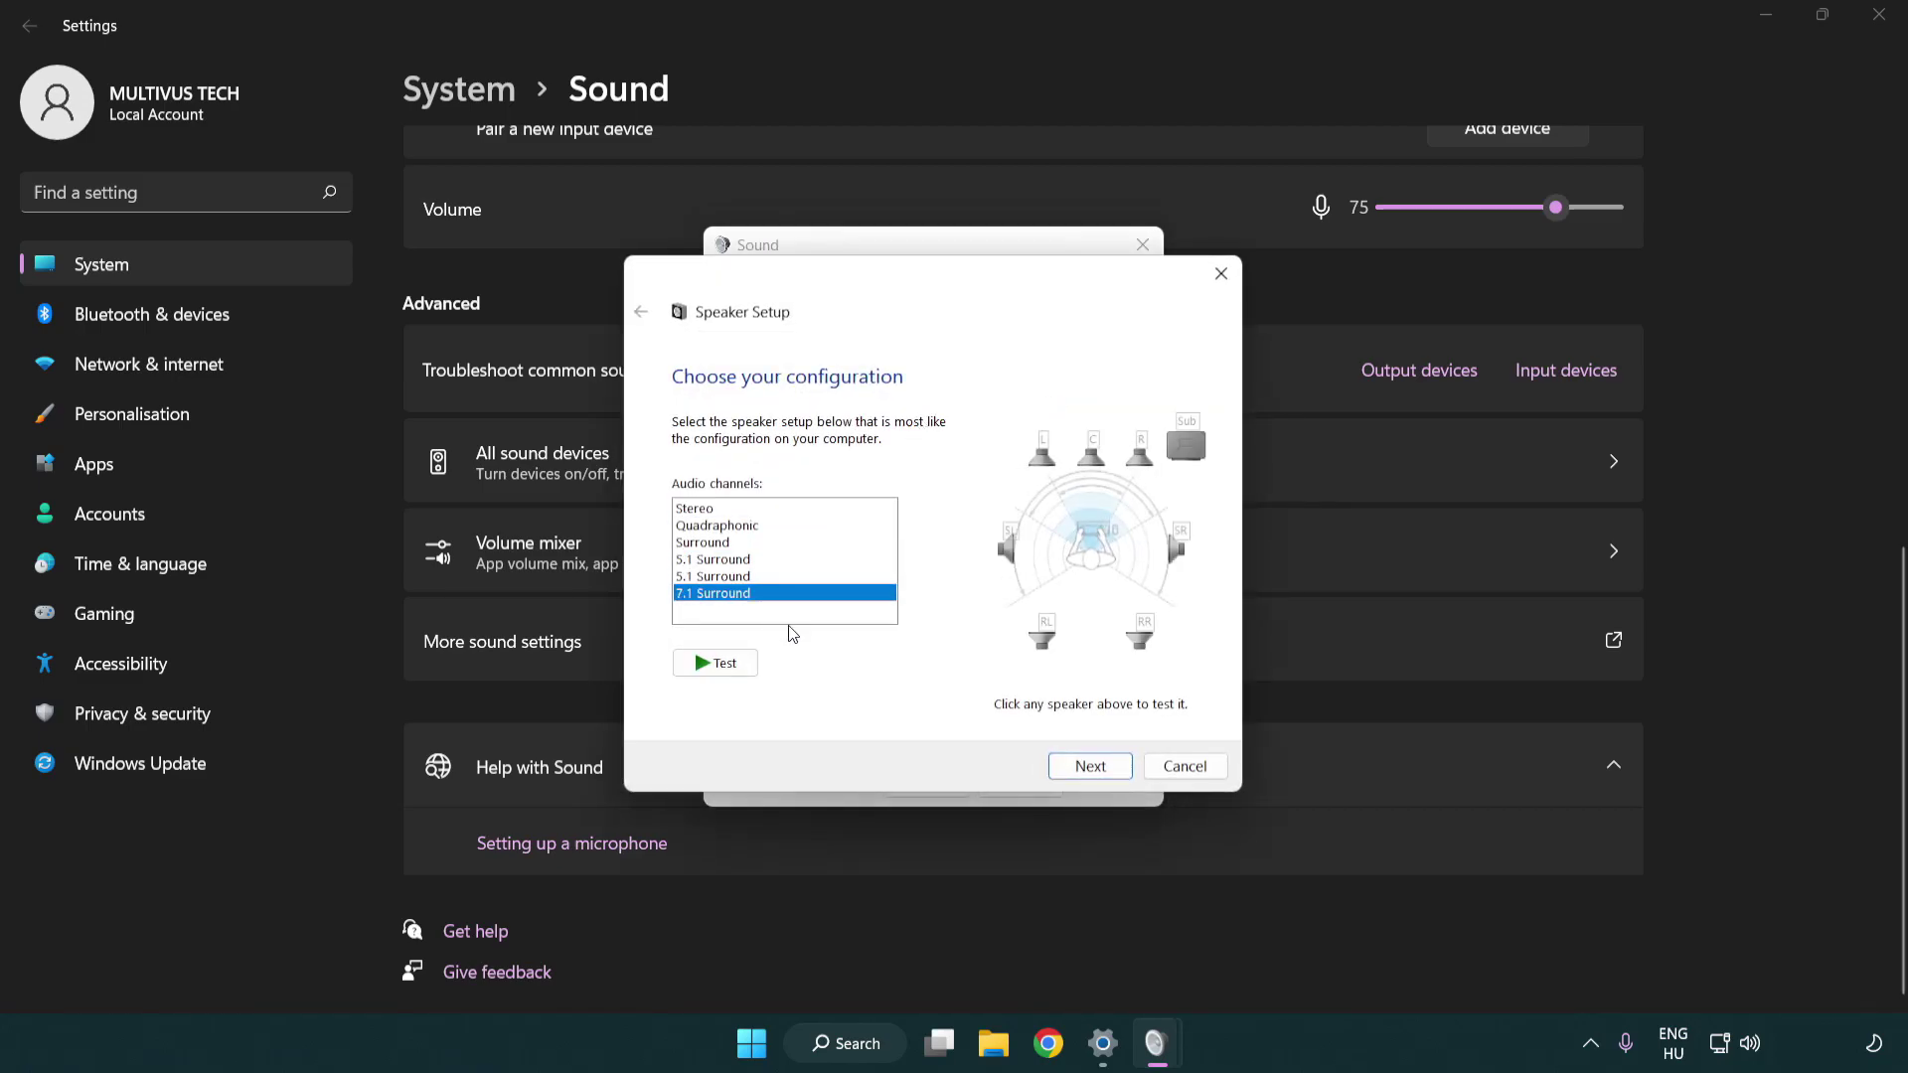
{"action": "left_click", "coordinate": [1090, 766]}
{"action": "left_click", "coordinate": [1093, 768]}
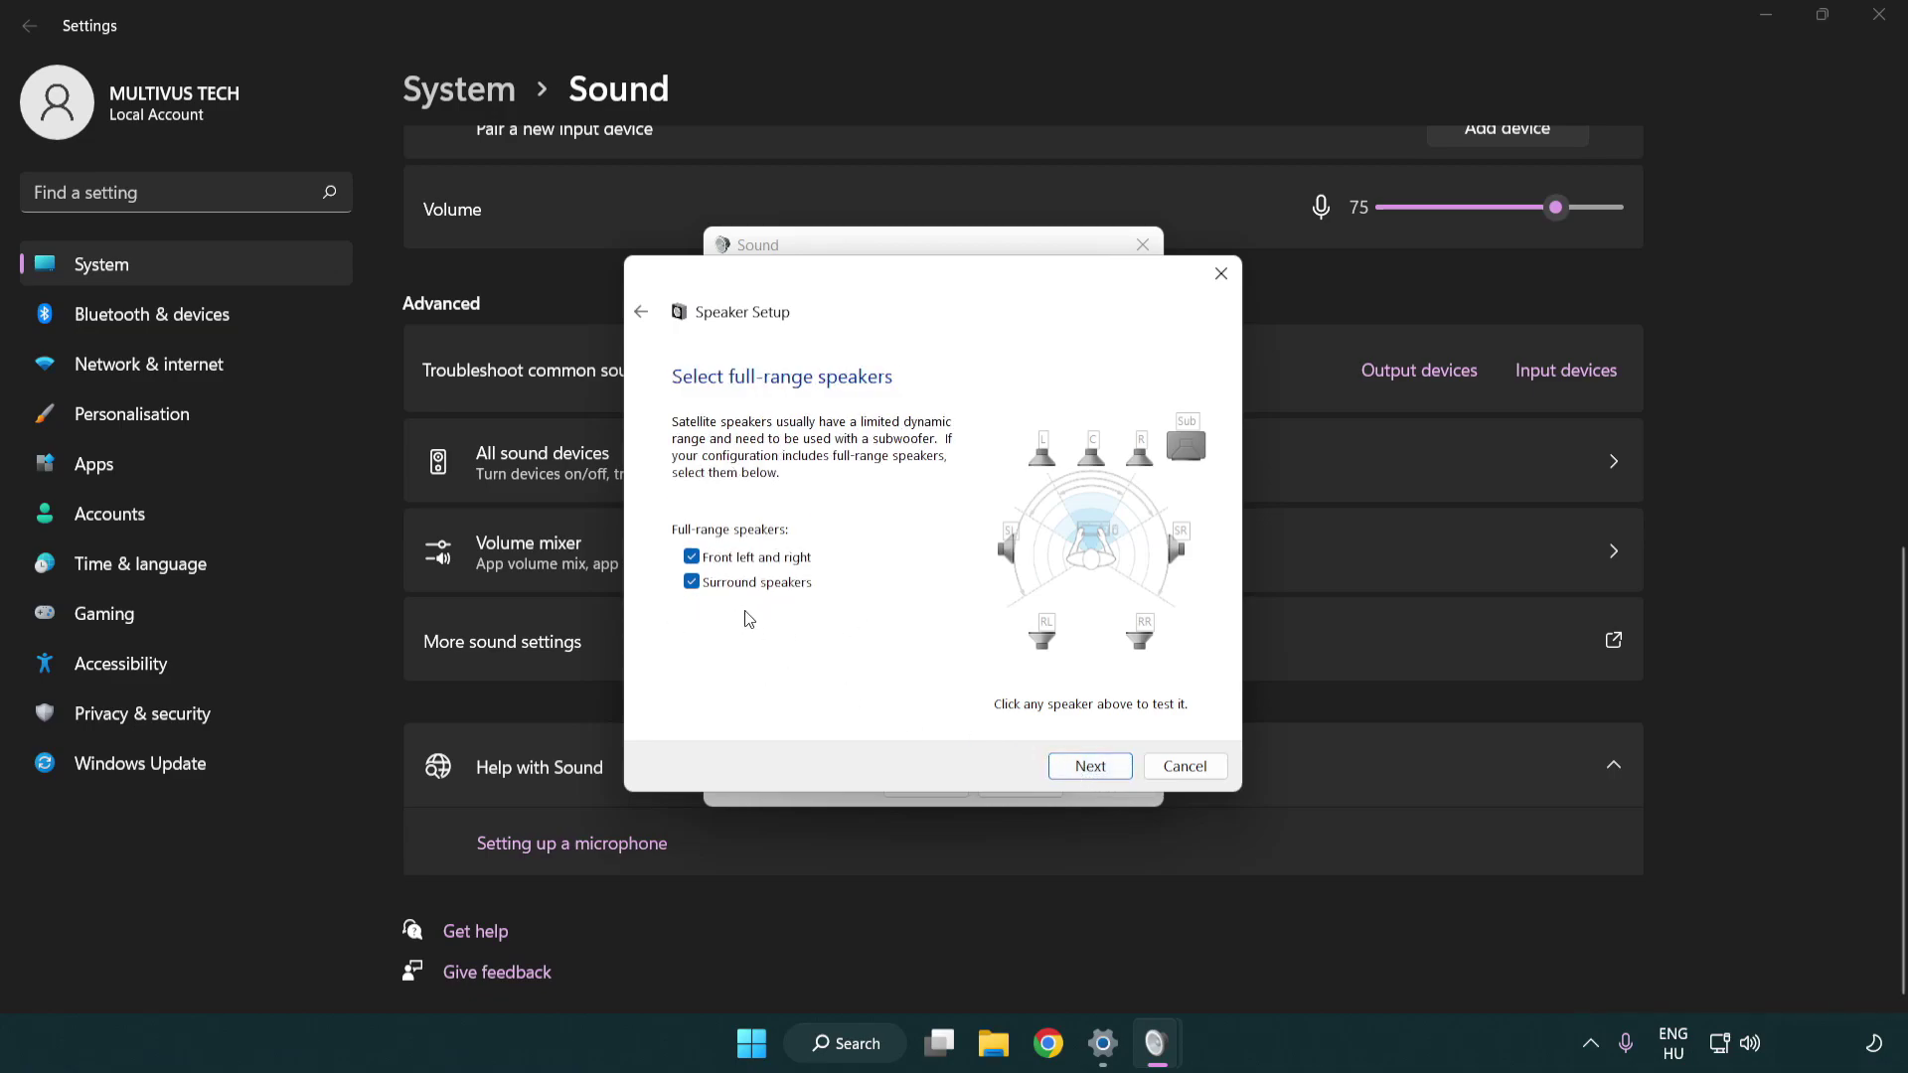
{"action": "left_click", "coordinate": [1093, 767]}
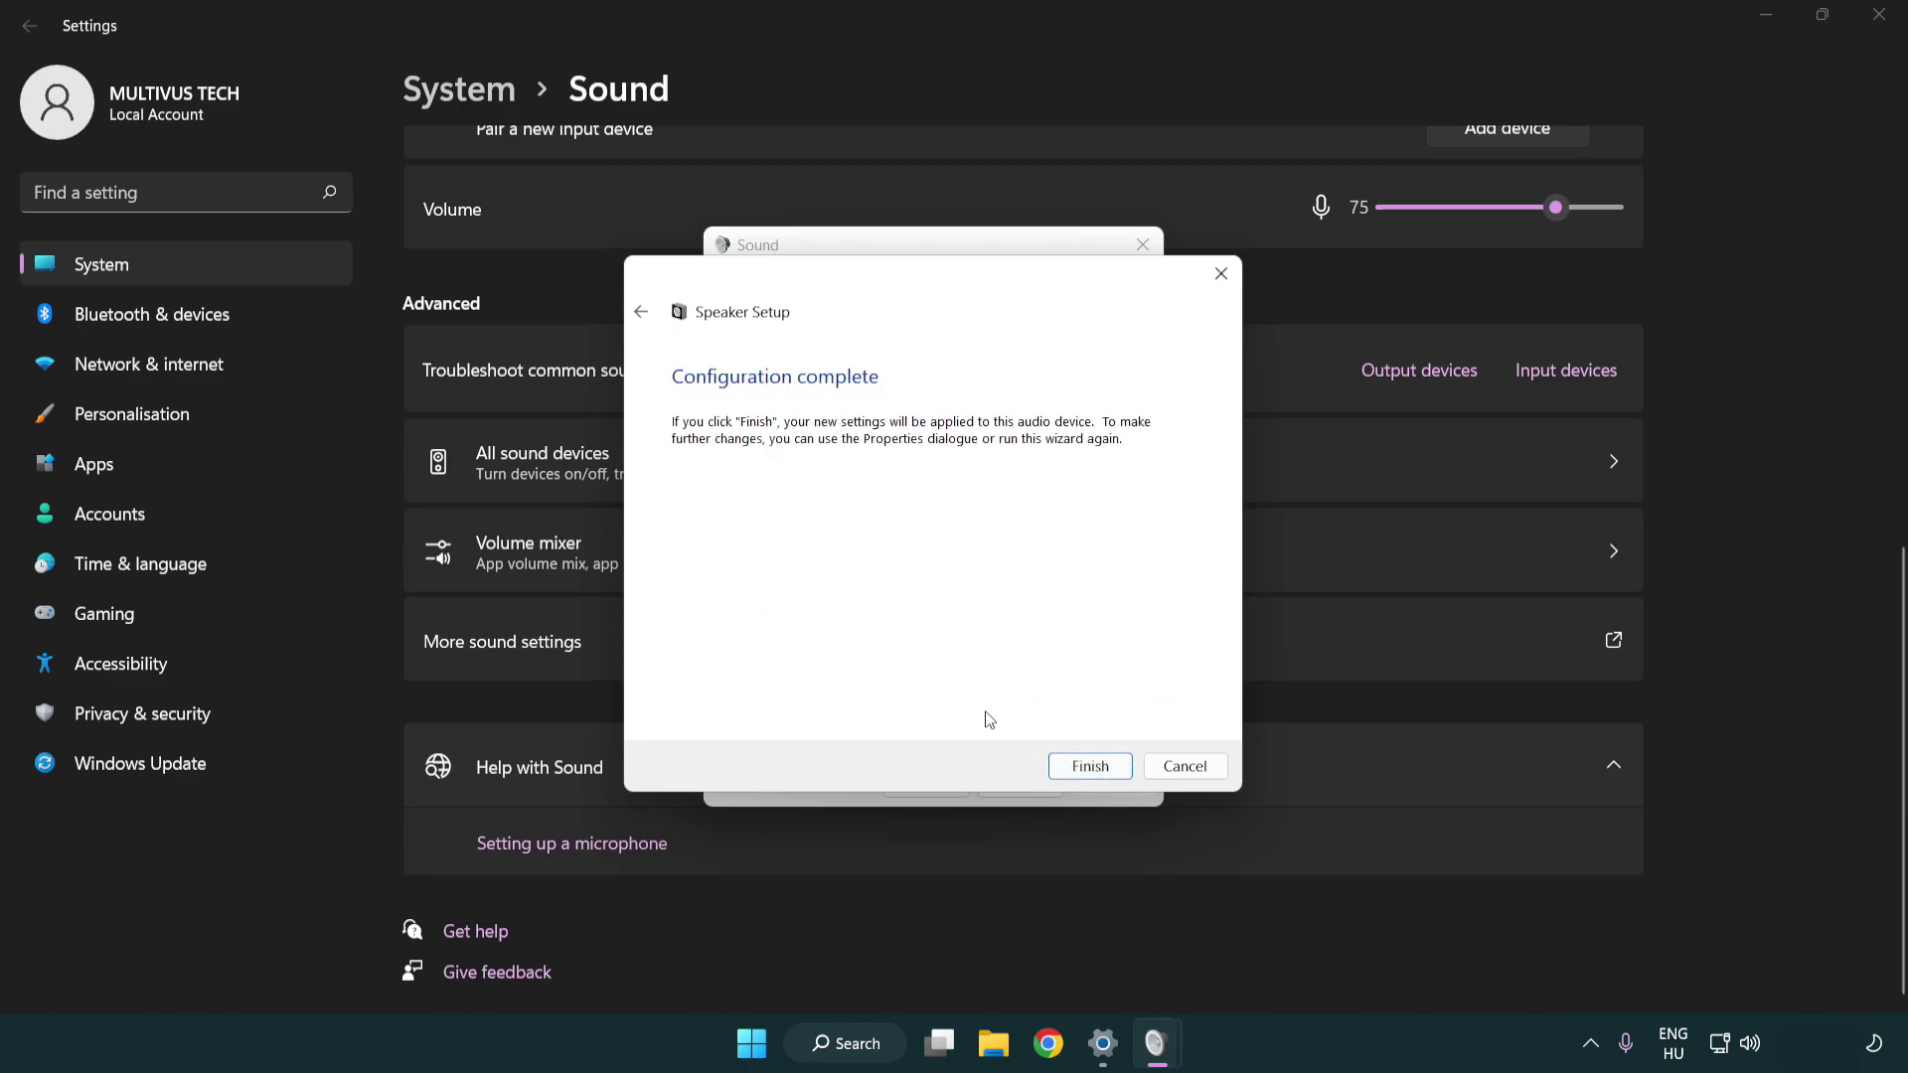
{"action": "left_click", "coordinate": [1089, 767]}
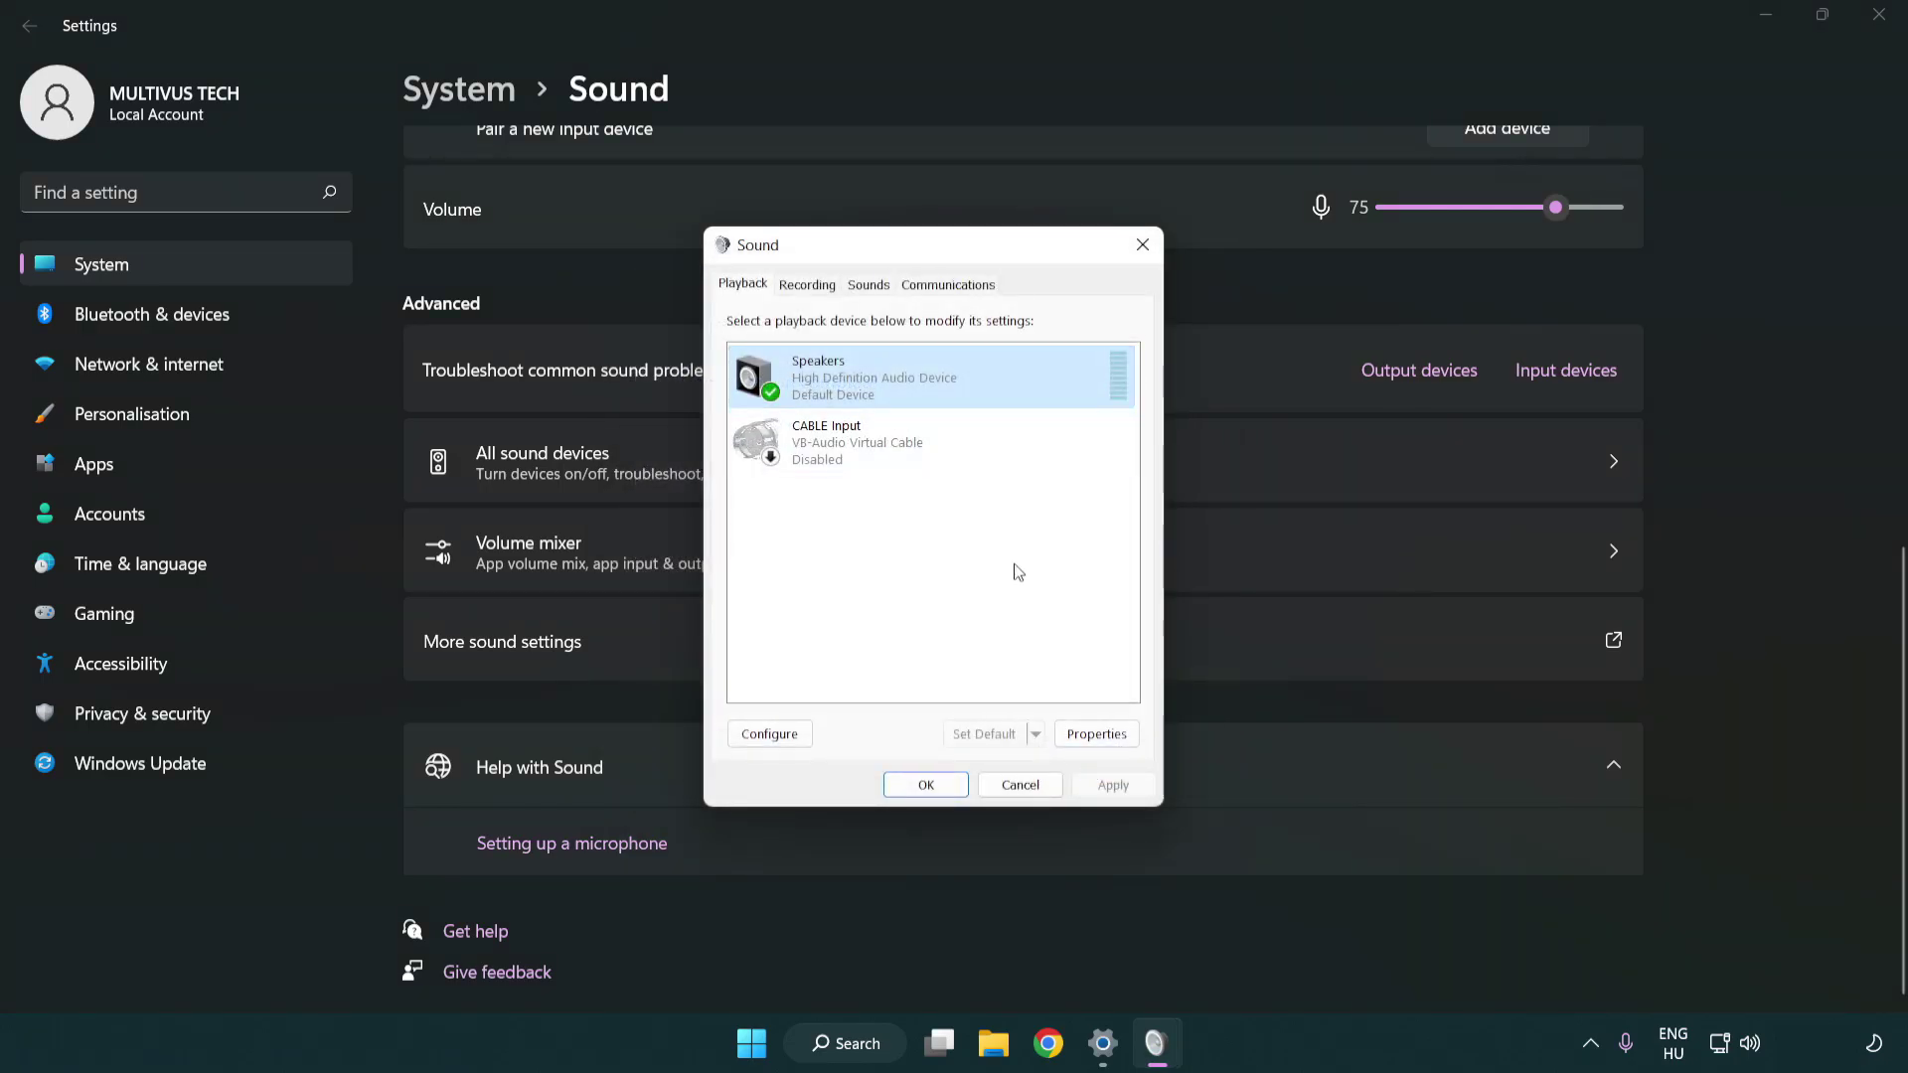
In the Speakers properties, disable all enhancements.
{"action": "left_click", "coordinate": [1105, 735]}
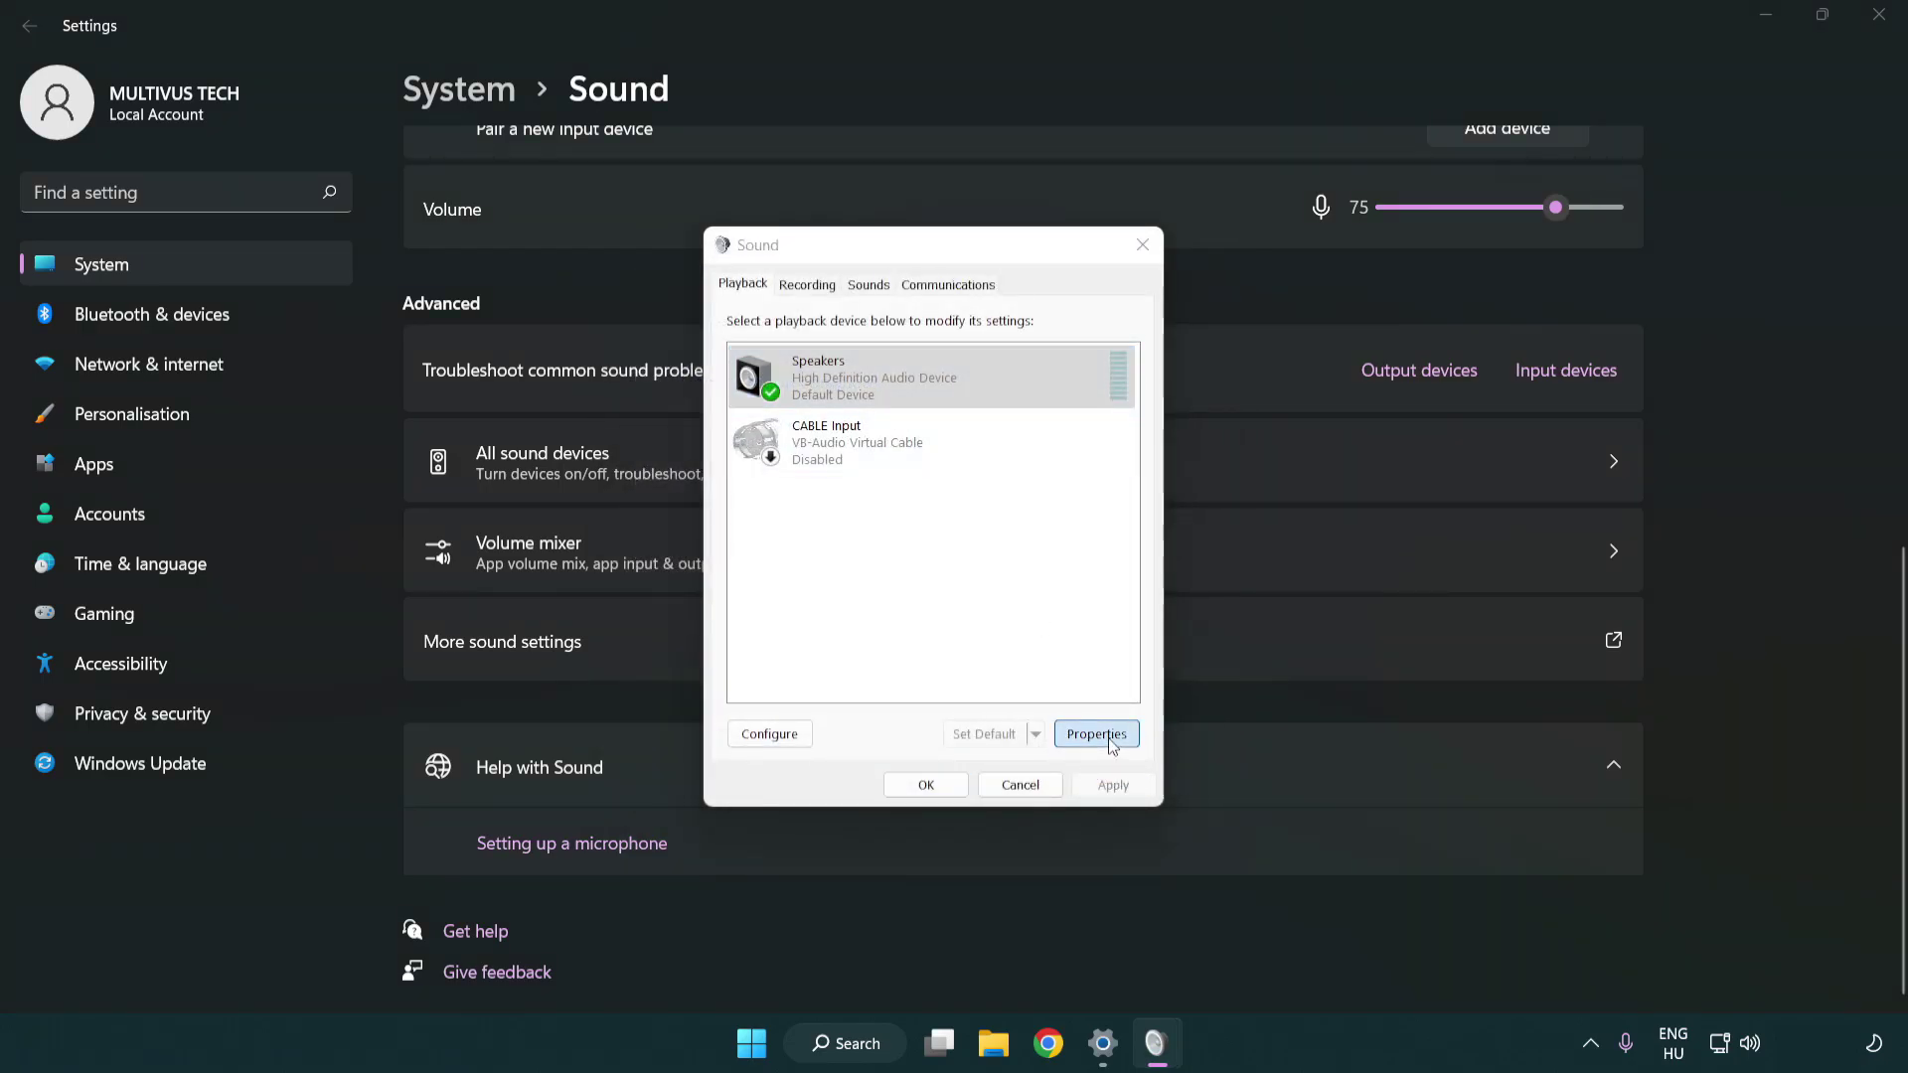
{"action": "left_click_drag", "start_coordinate": [962, 331], "coordinate": [930, 262]}
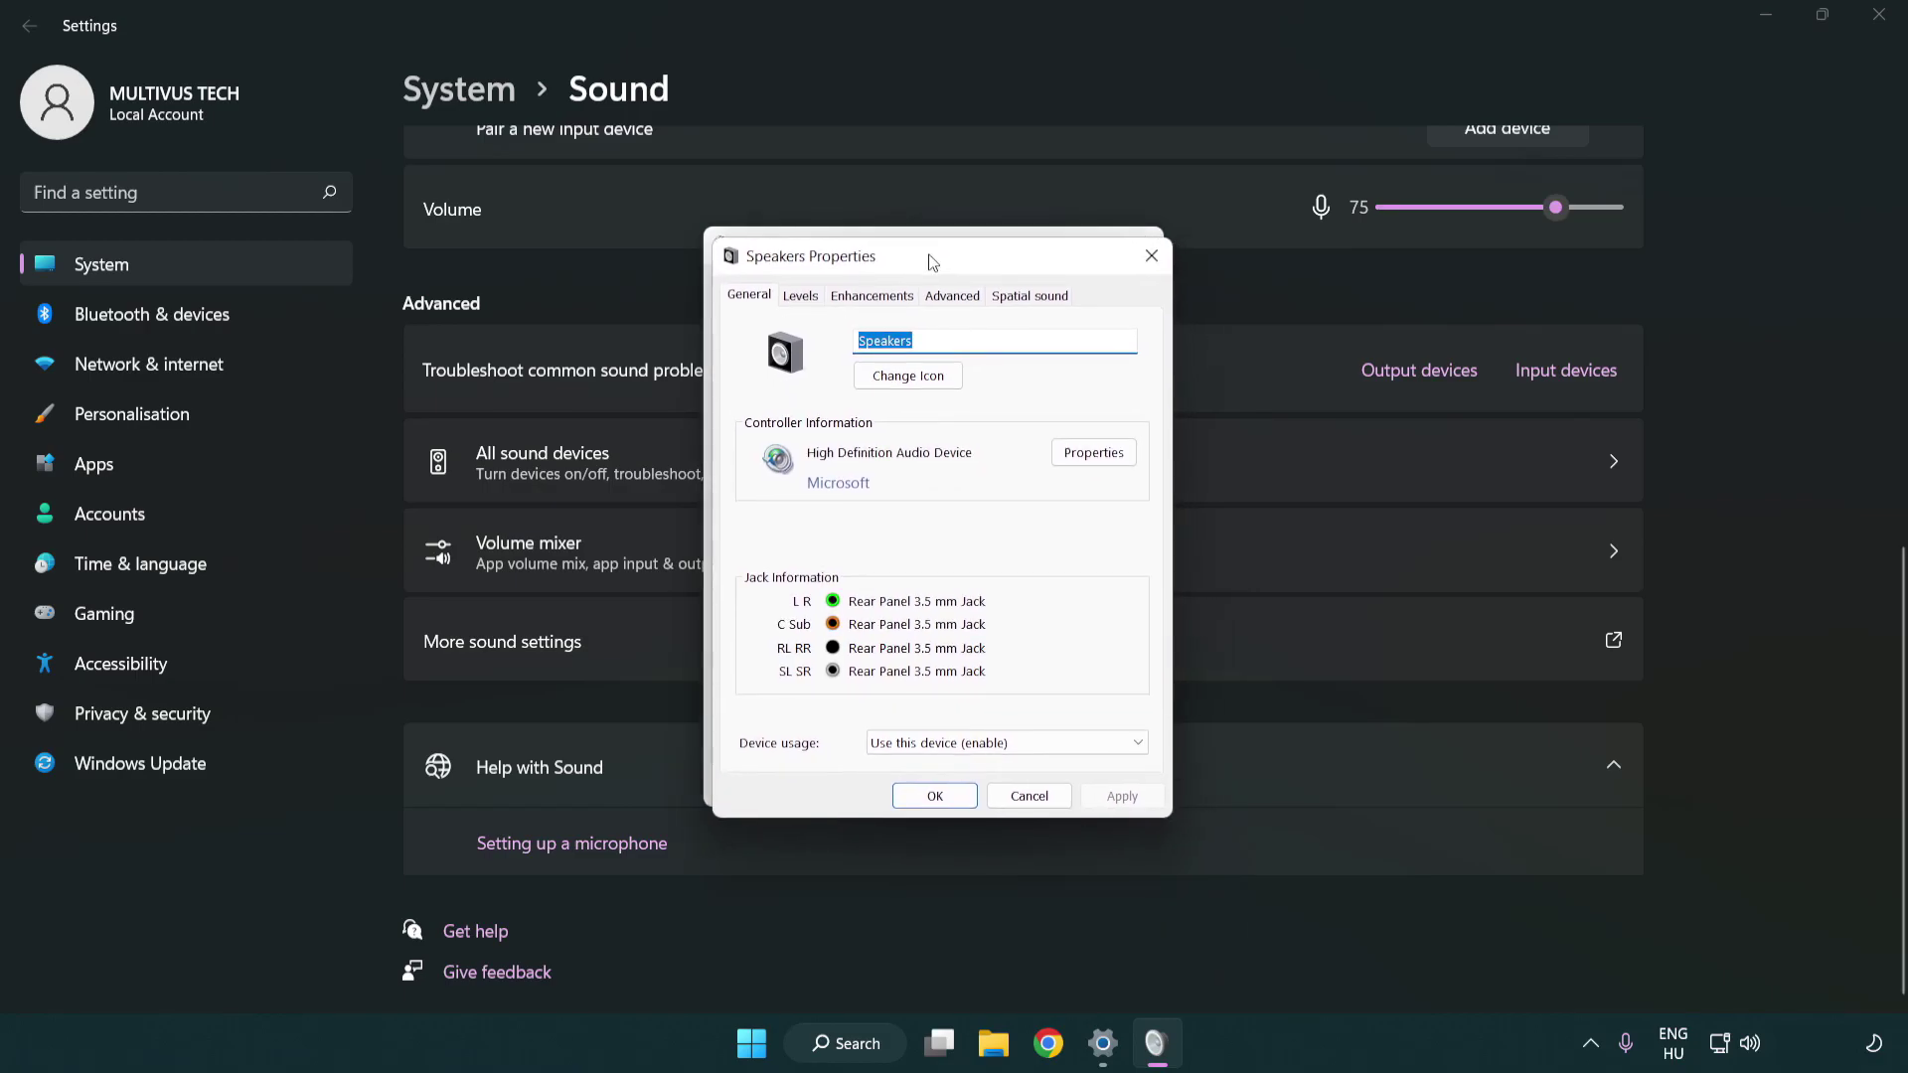
{"action": "left_click", "coordinate": [872, 297]}
{"action": "left_click", "coordinate": [752, 397]}
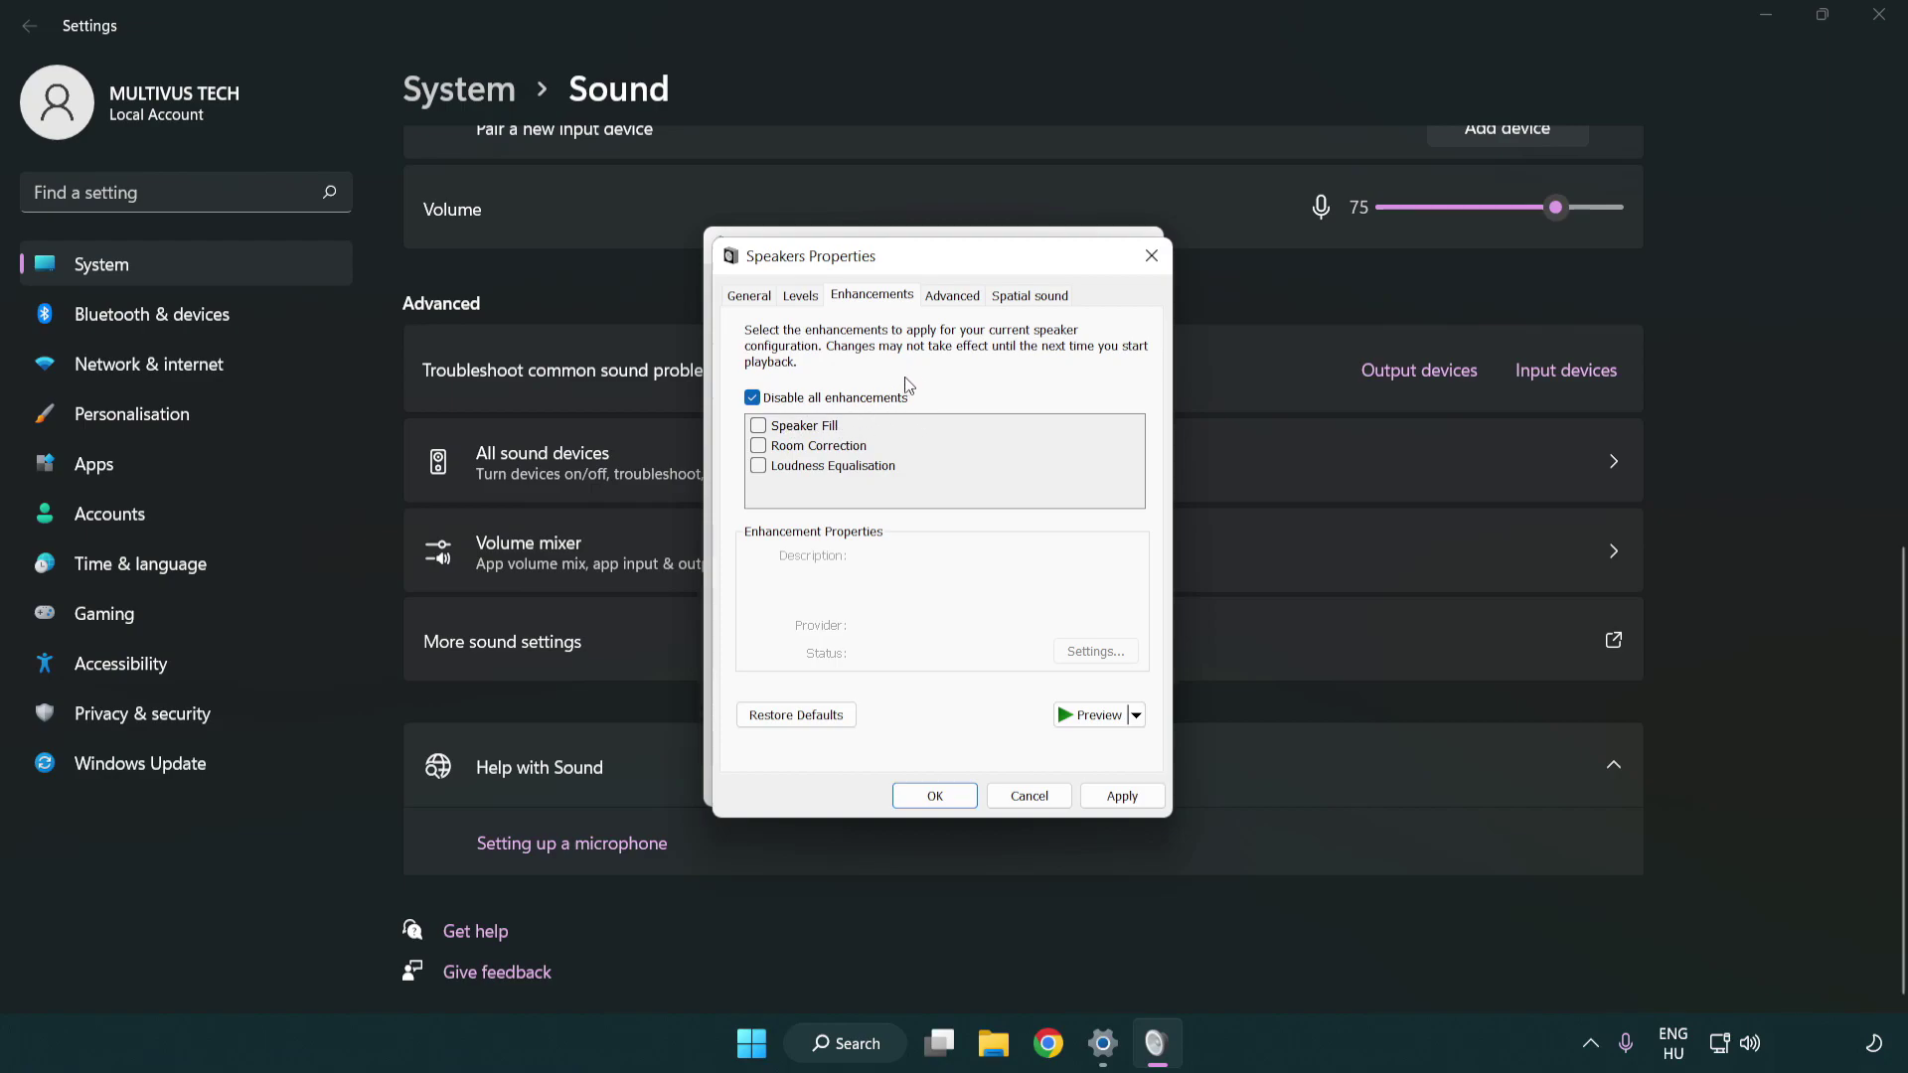
Keep the 16 bit, 48000 Hz default format and save the speaker properties.
{"action": "left_click", "coordinate": [957, 299]}
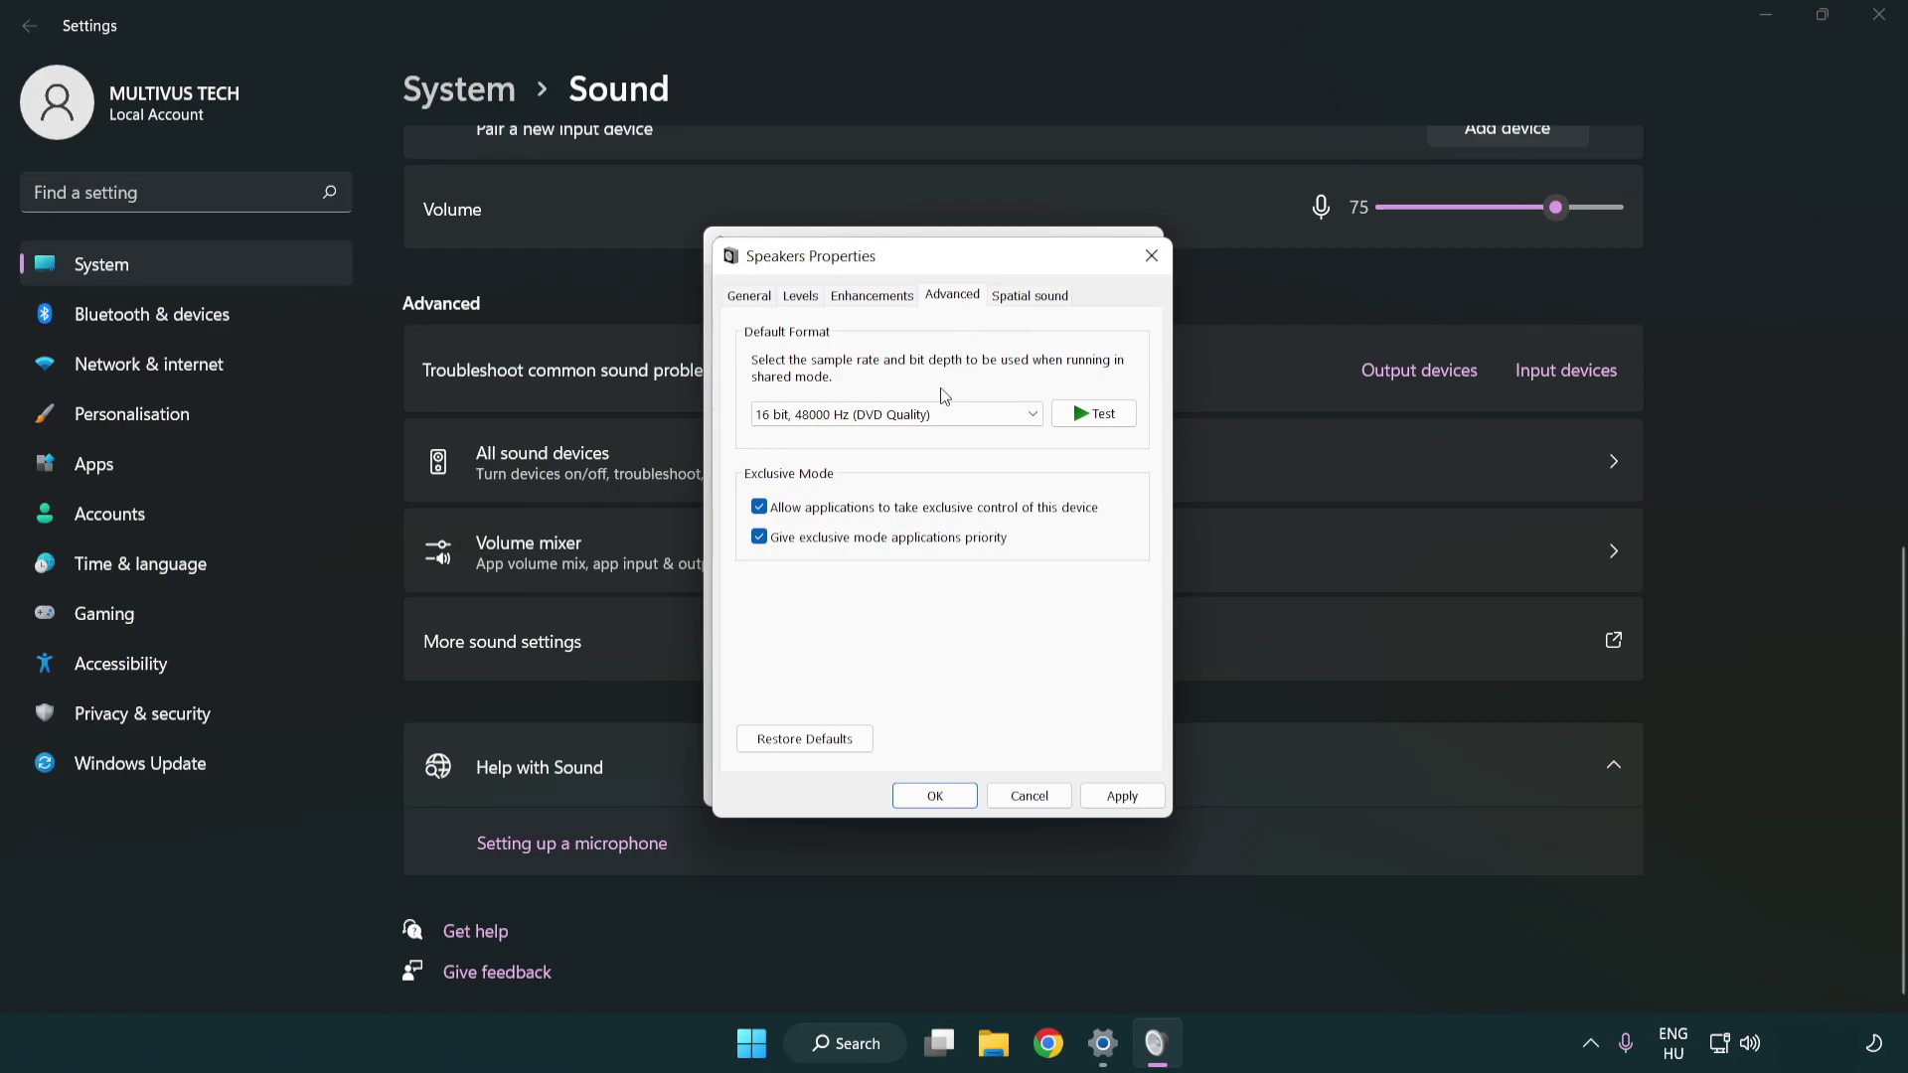
{"action": "left_click", "coordinate": [845, 421]}
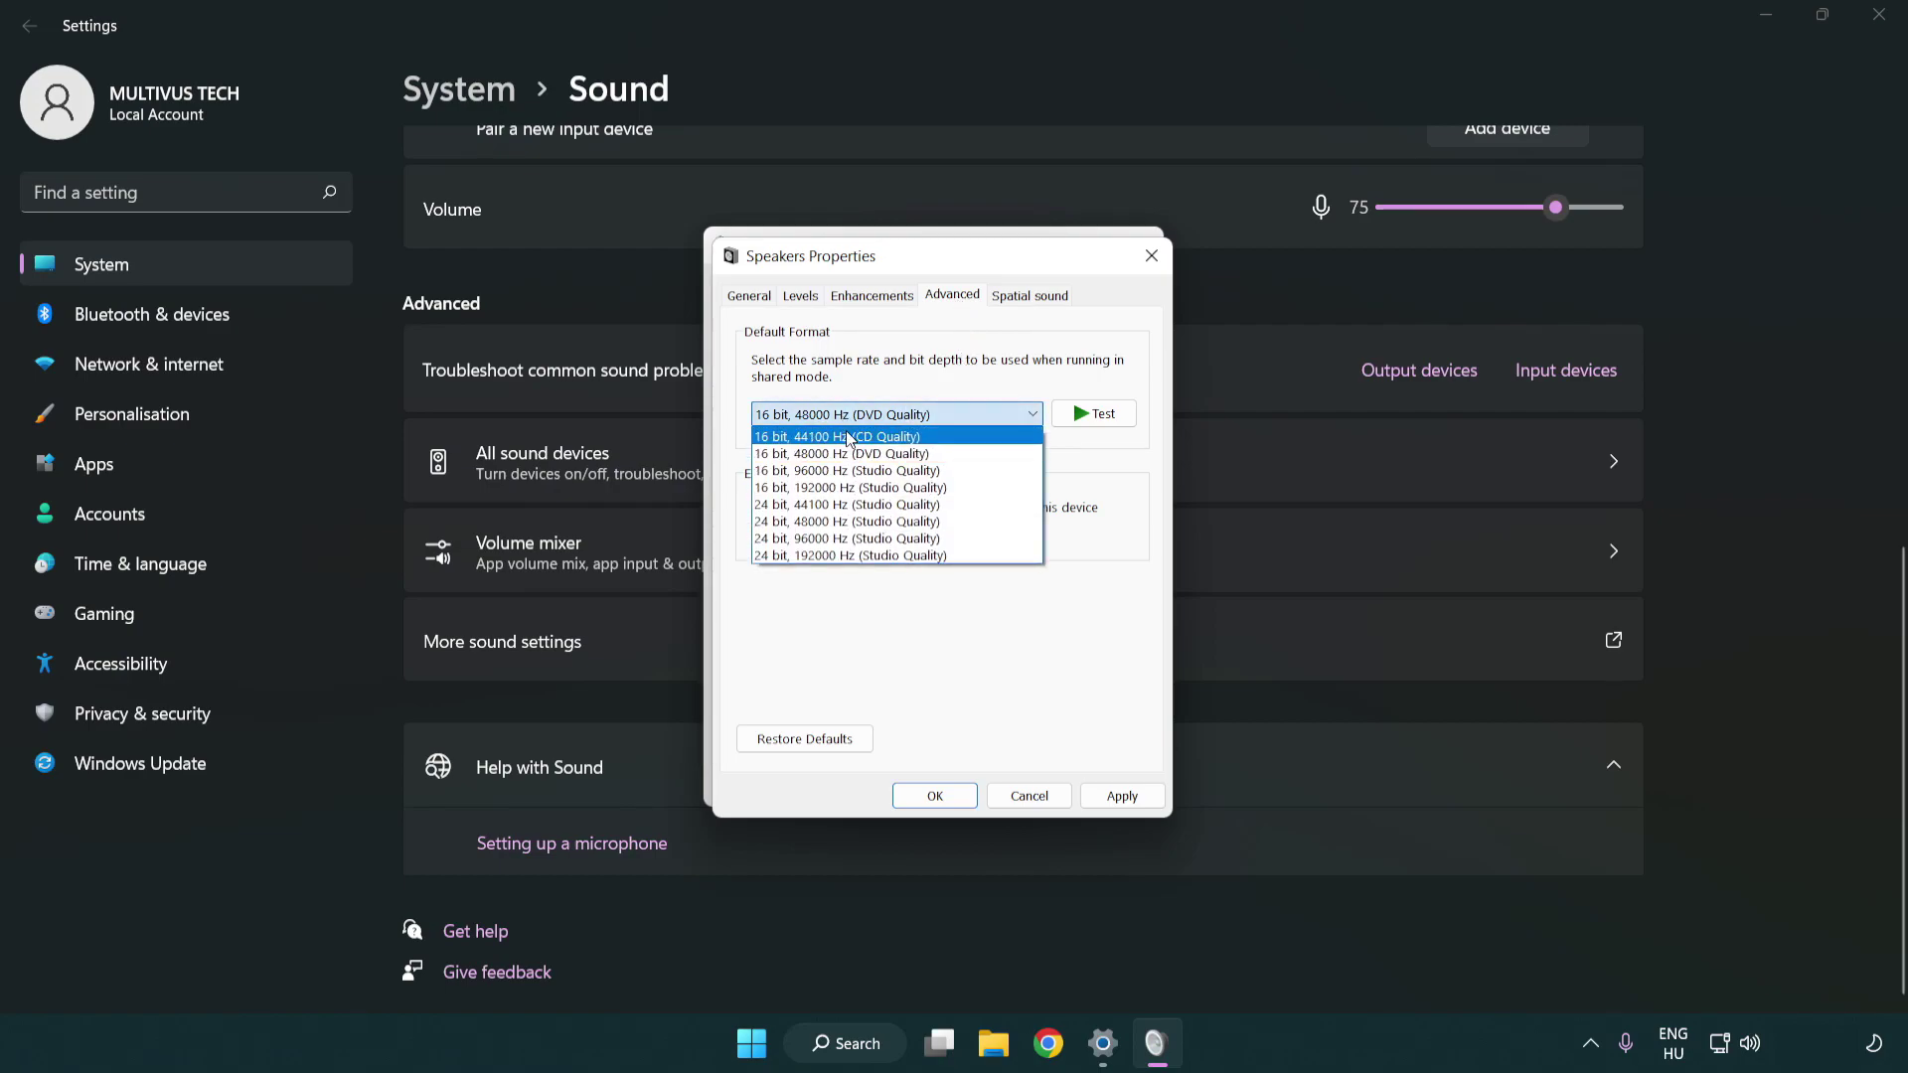
{"action": "left_click", "coordinate": [856, 454]}
{"action": "left_click", "coordinate": [1118, 799]}
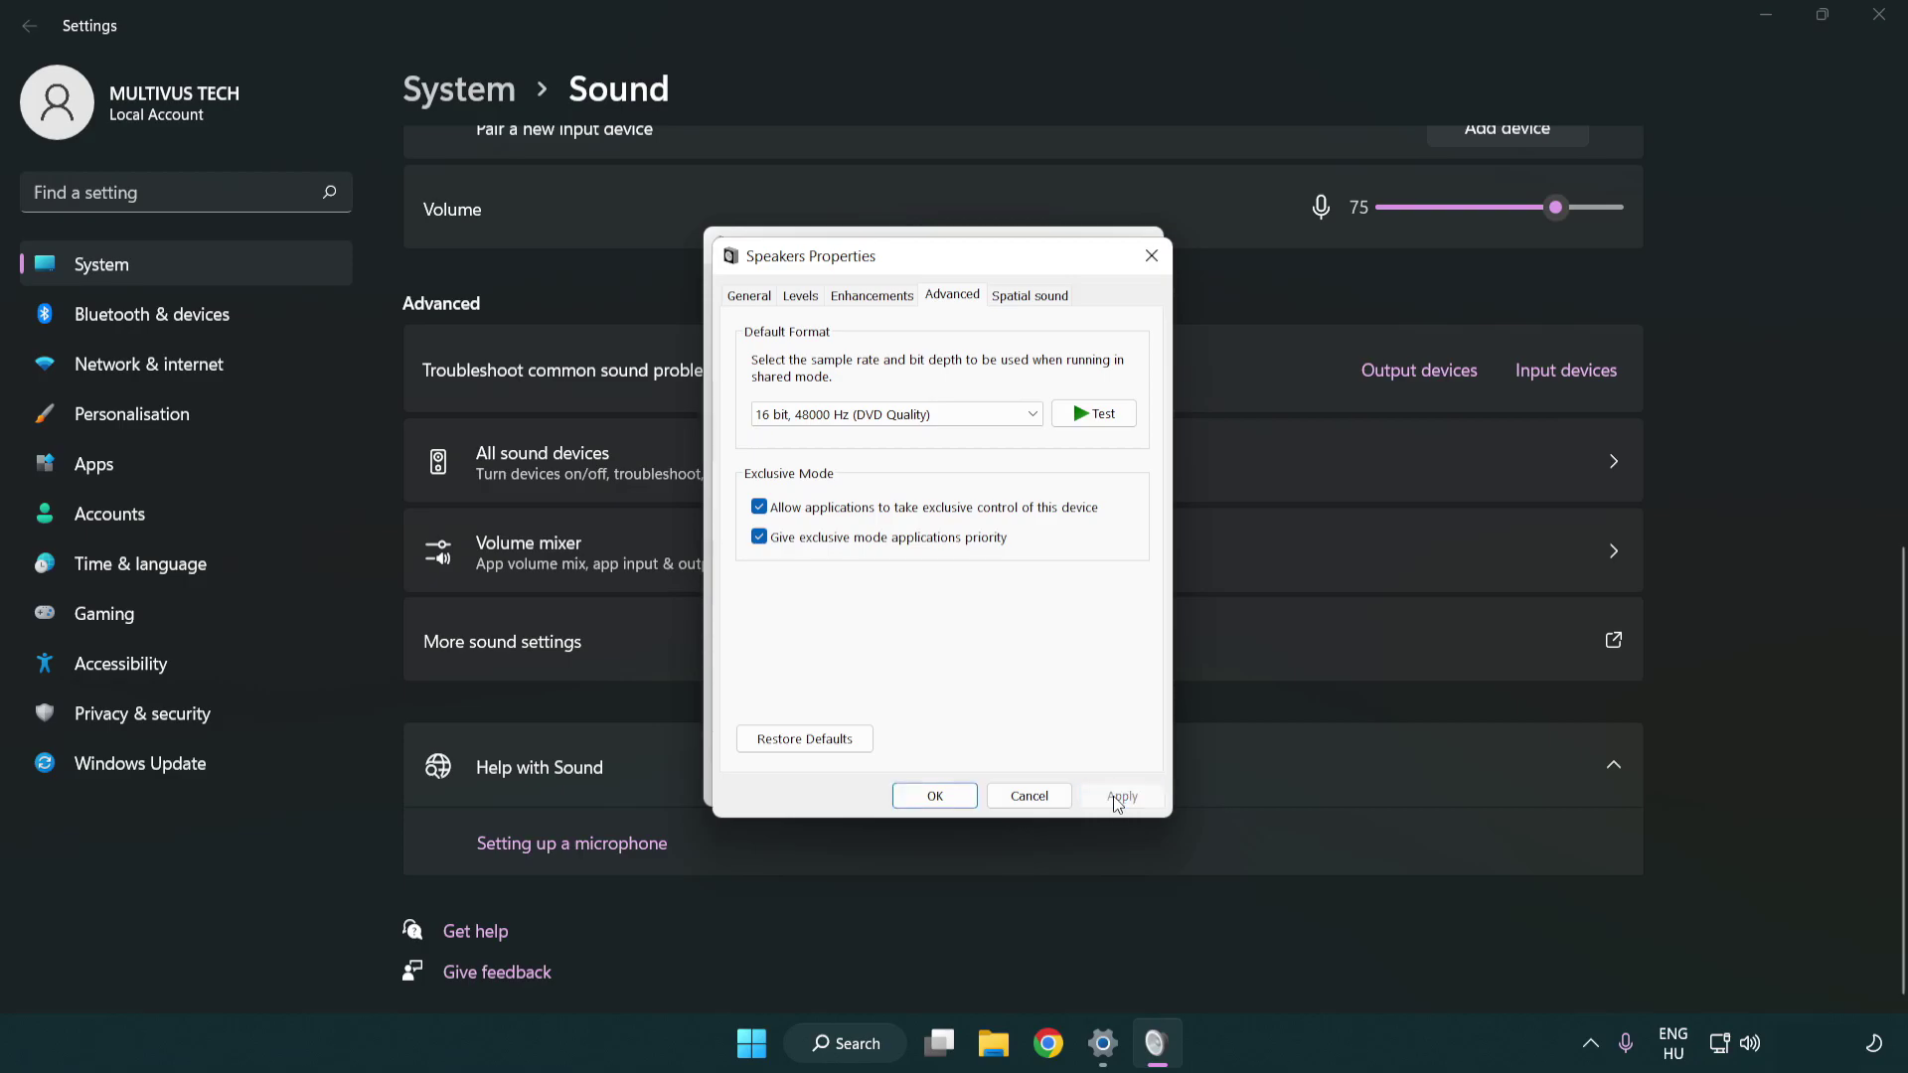
{"action": "left_click", "coordinate": [935, 796]}
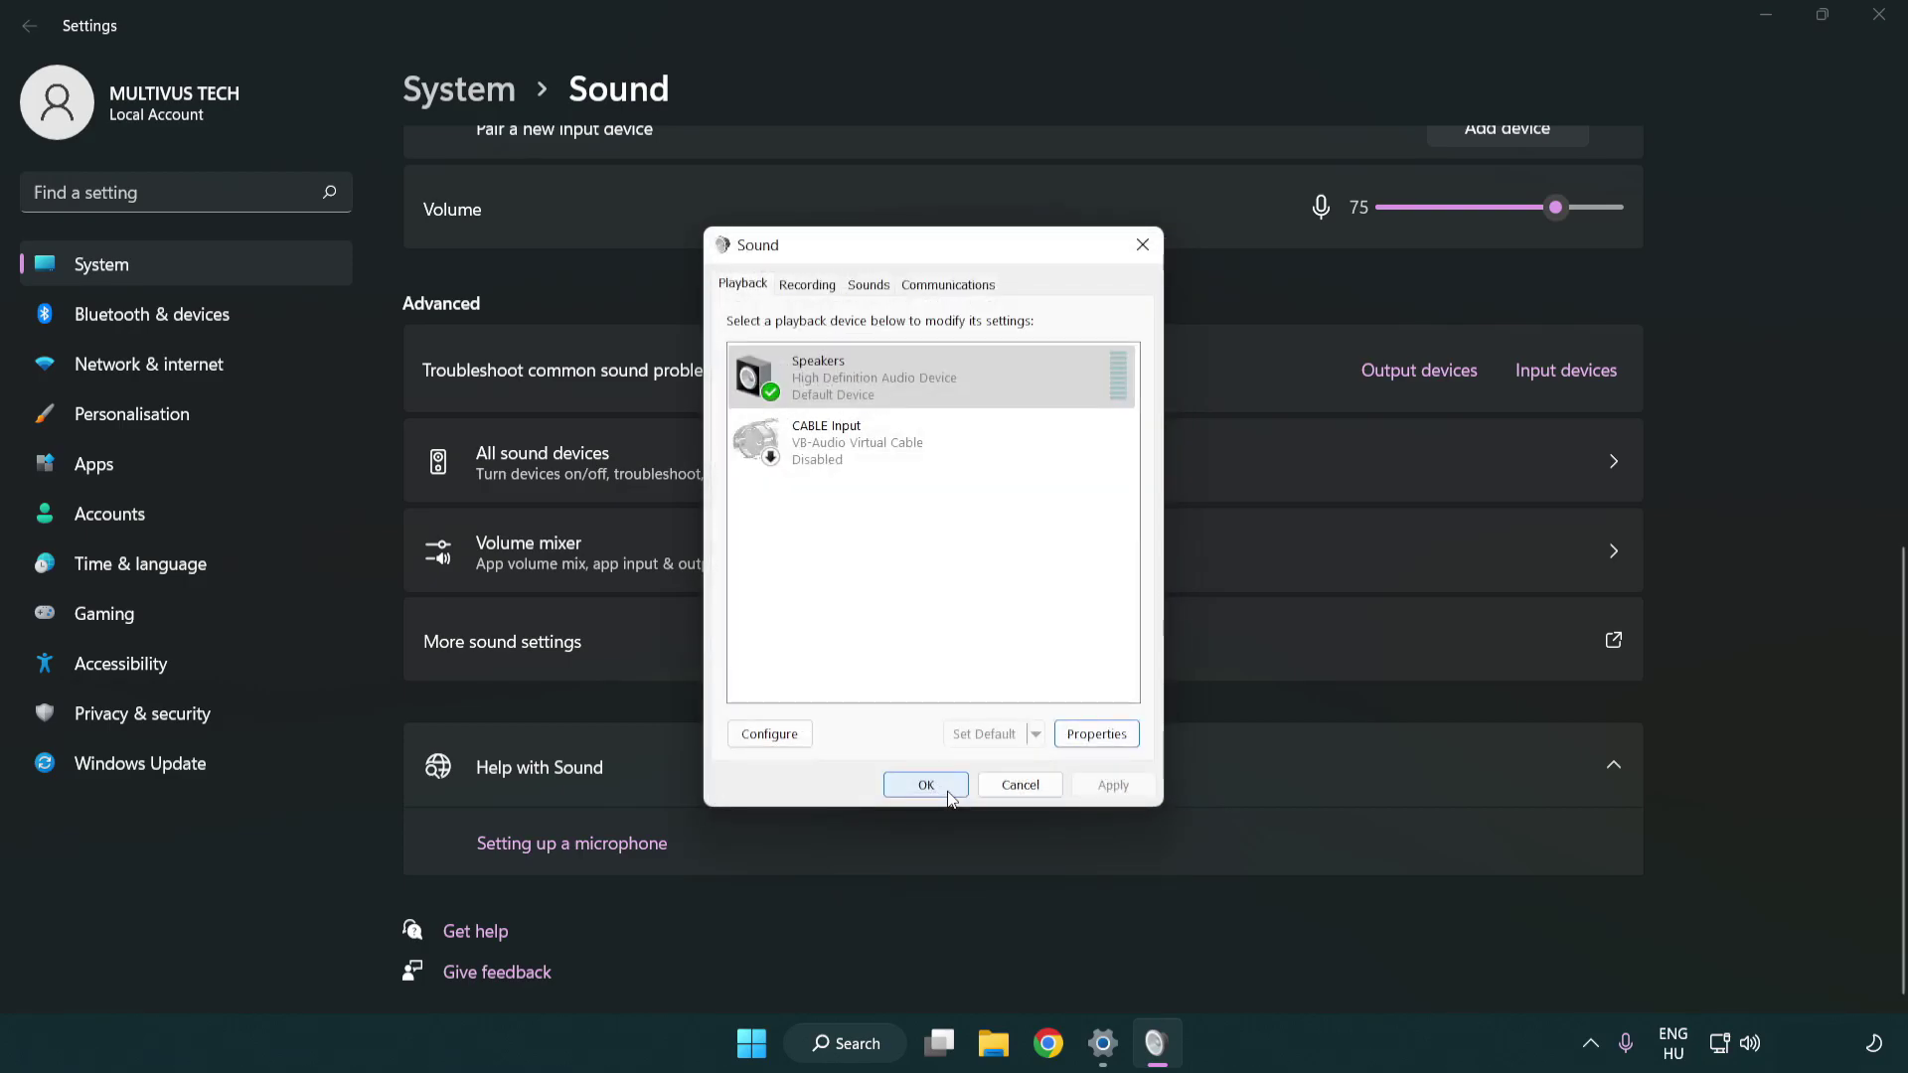
Confirm the Sound dialog, close Settings, and restart the PC from Start.
{"action": "left_click", "coordinate": [929, 787]}
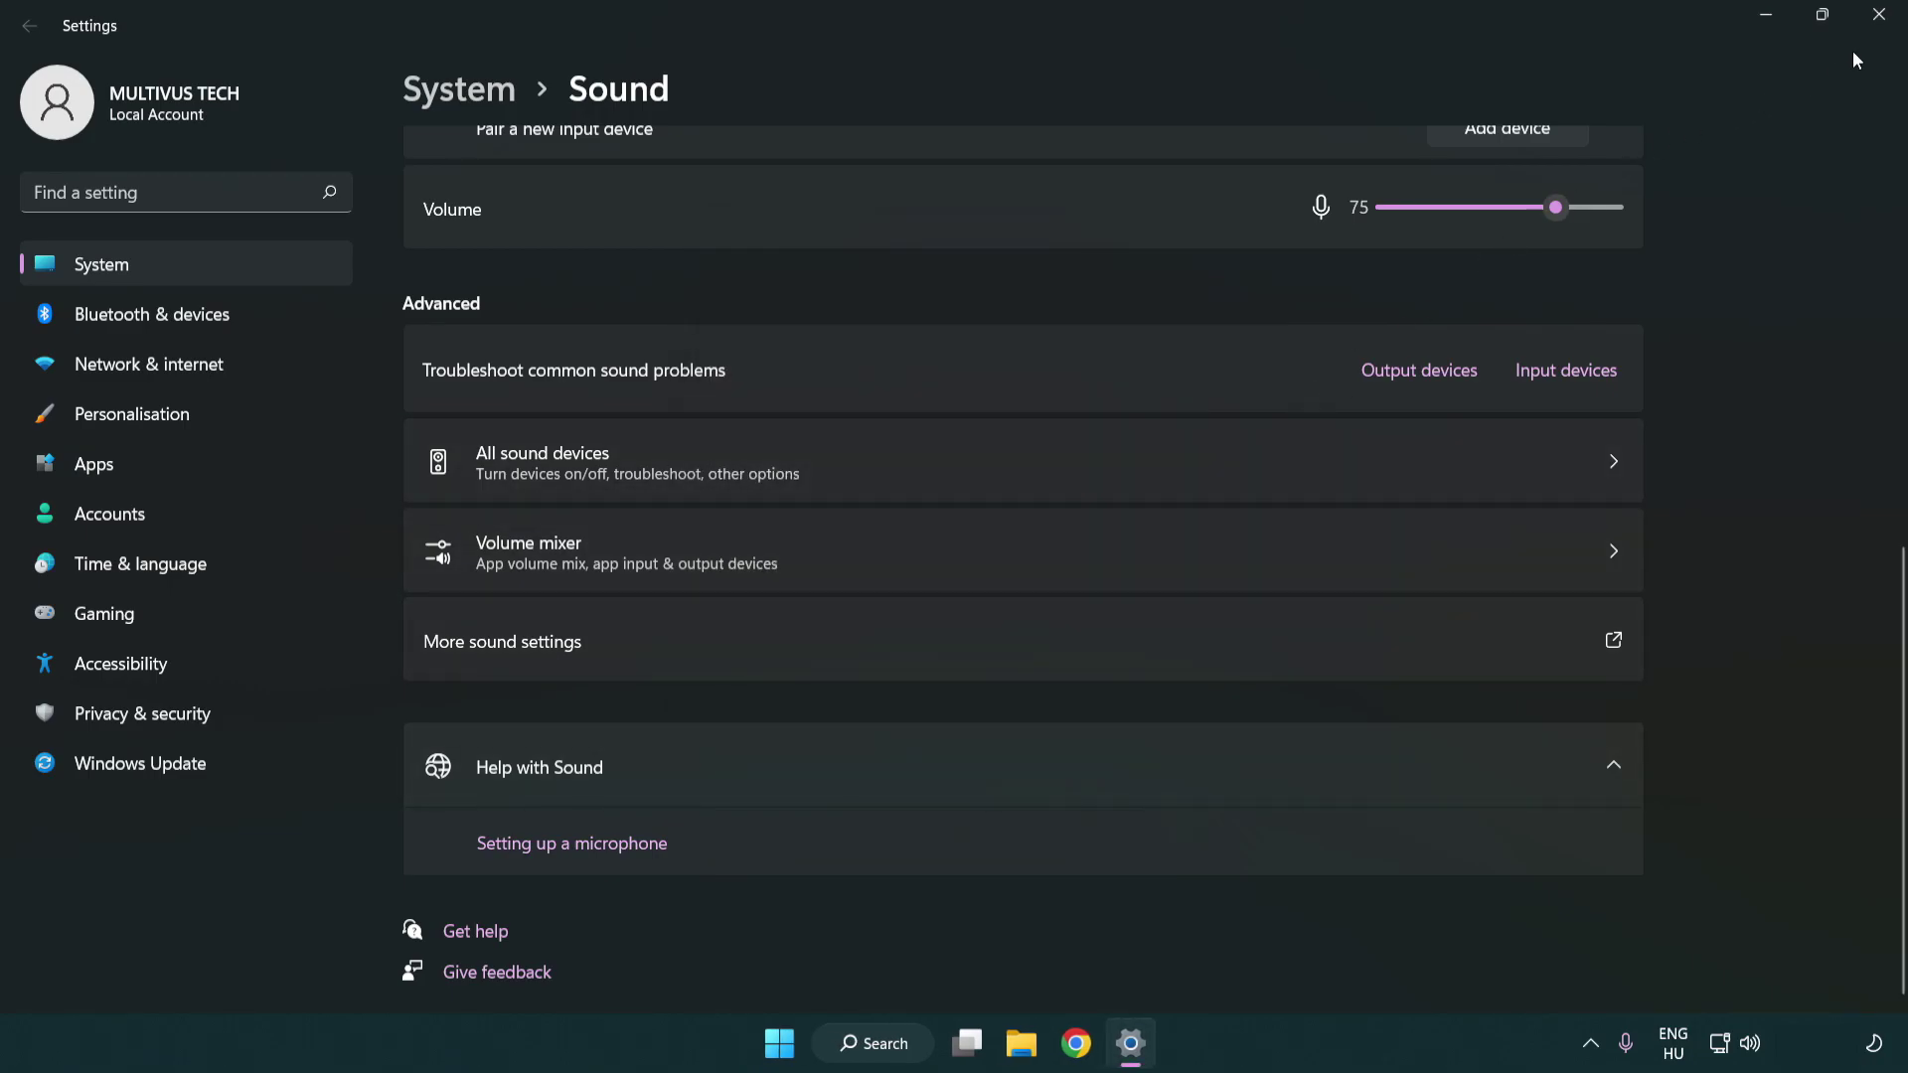
{"action": "left_click", "coordinate": [1876, 36]}
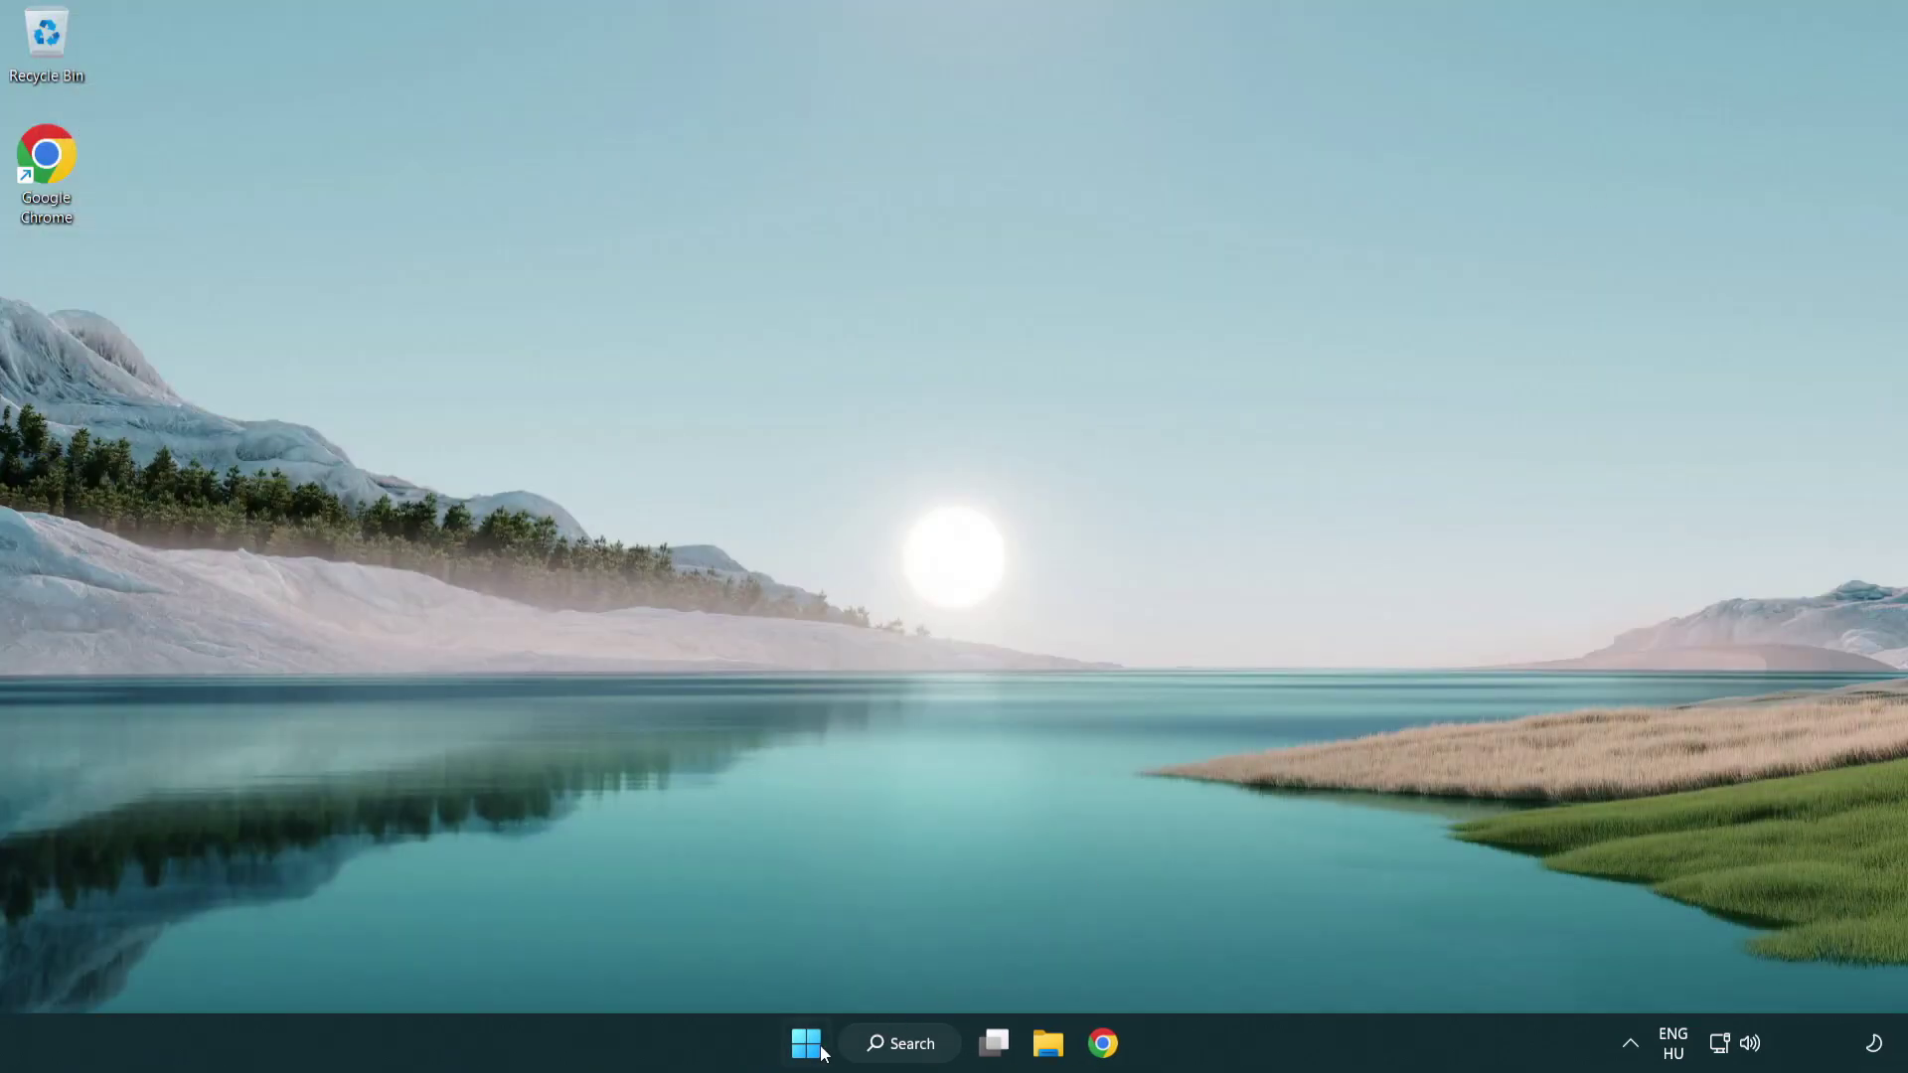
{"action": "left_click", "coordinate": [805, 1044]}
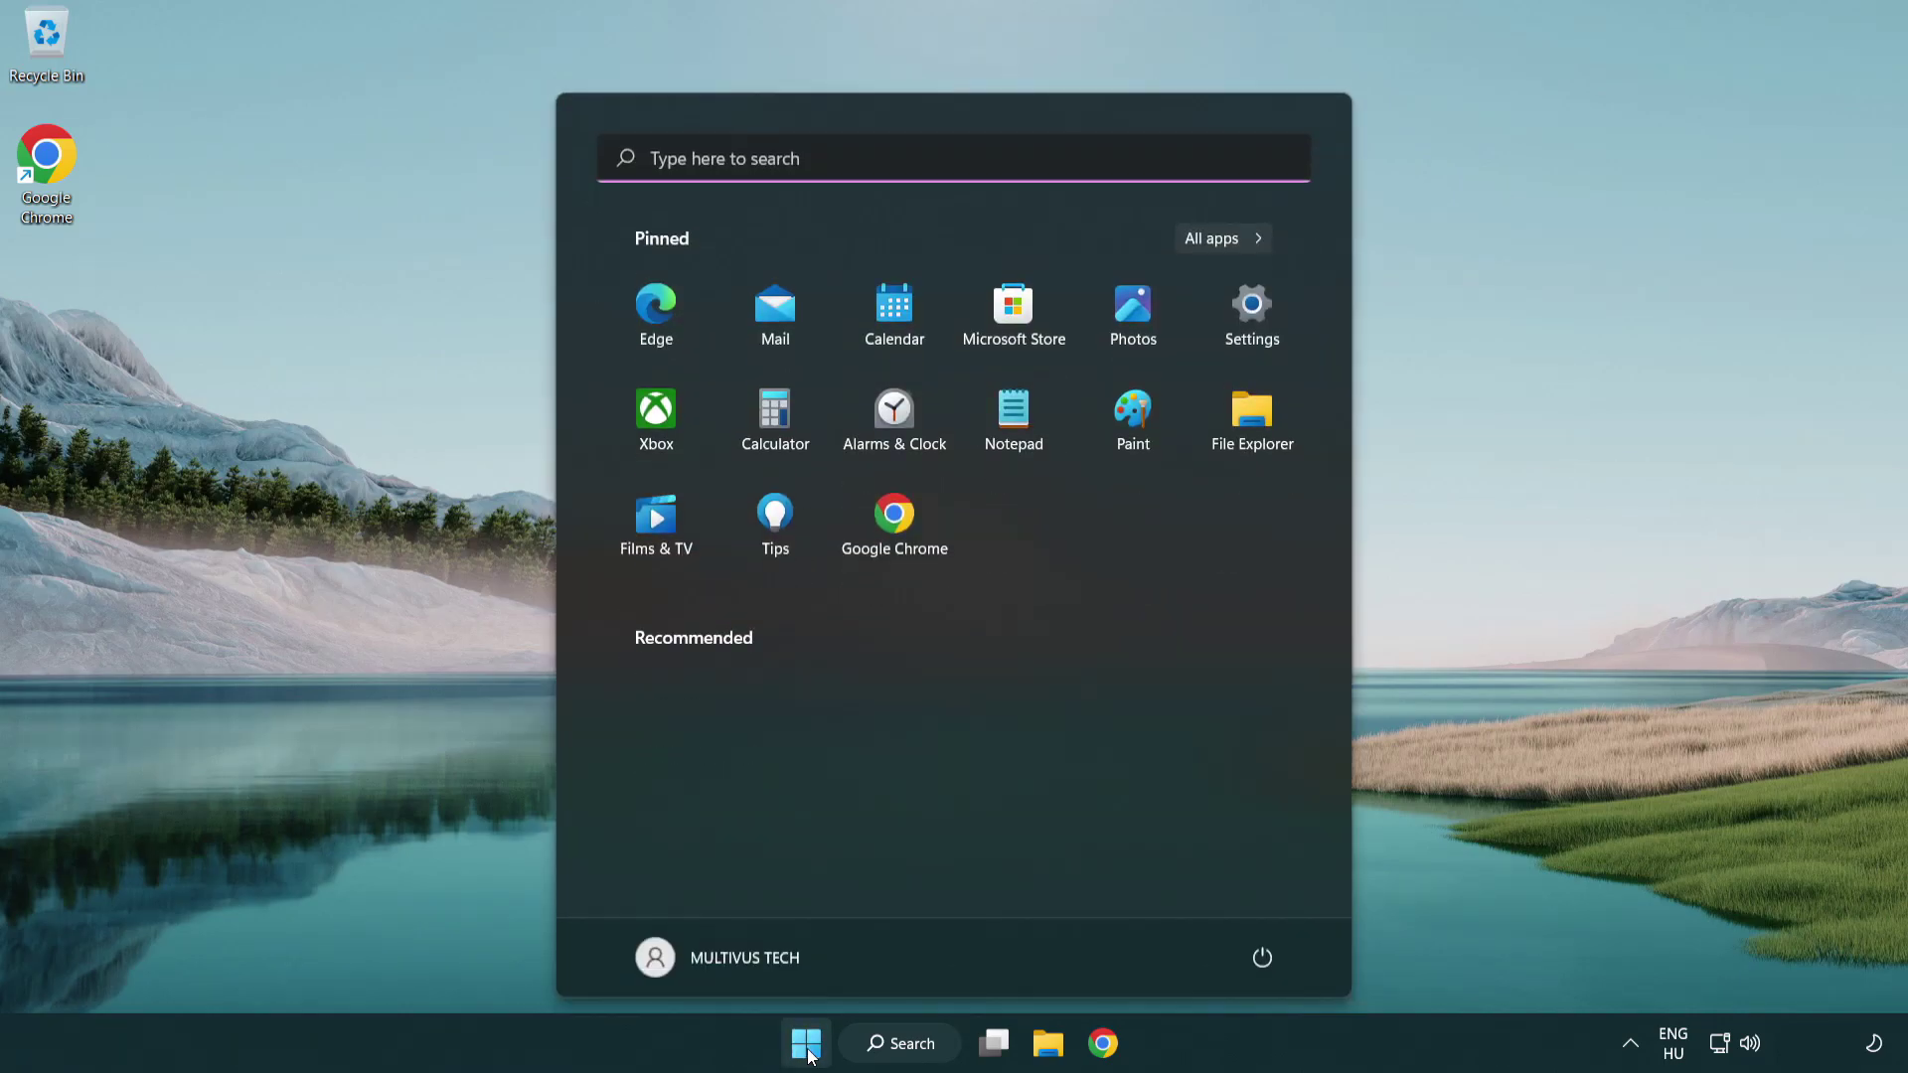
{"action": "left_click", "coordinate": [1266, 959]}
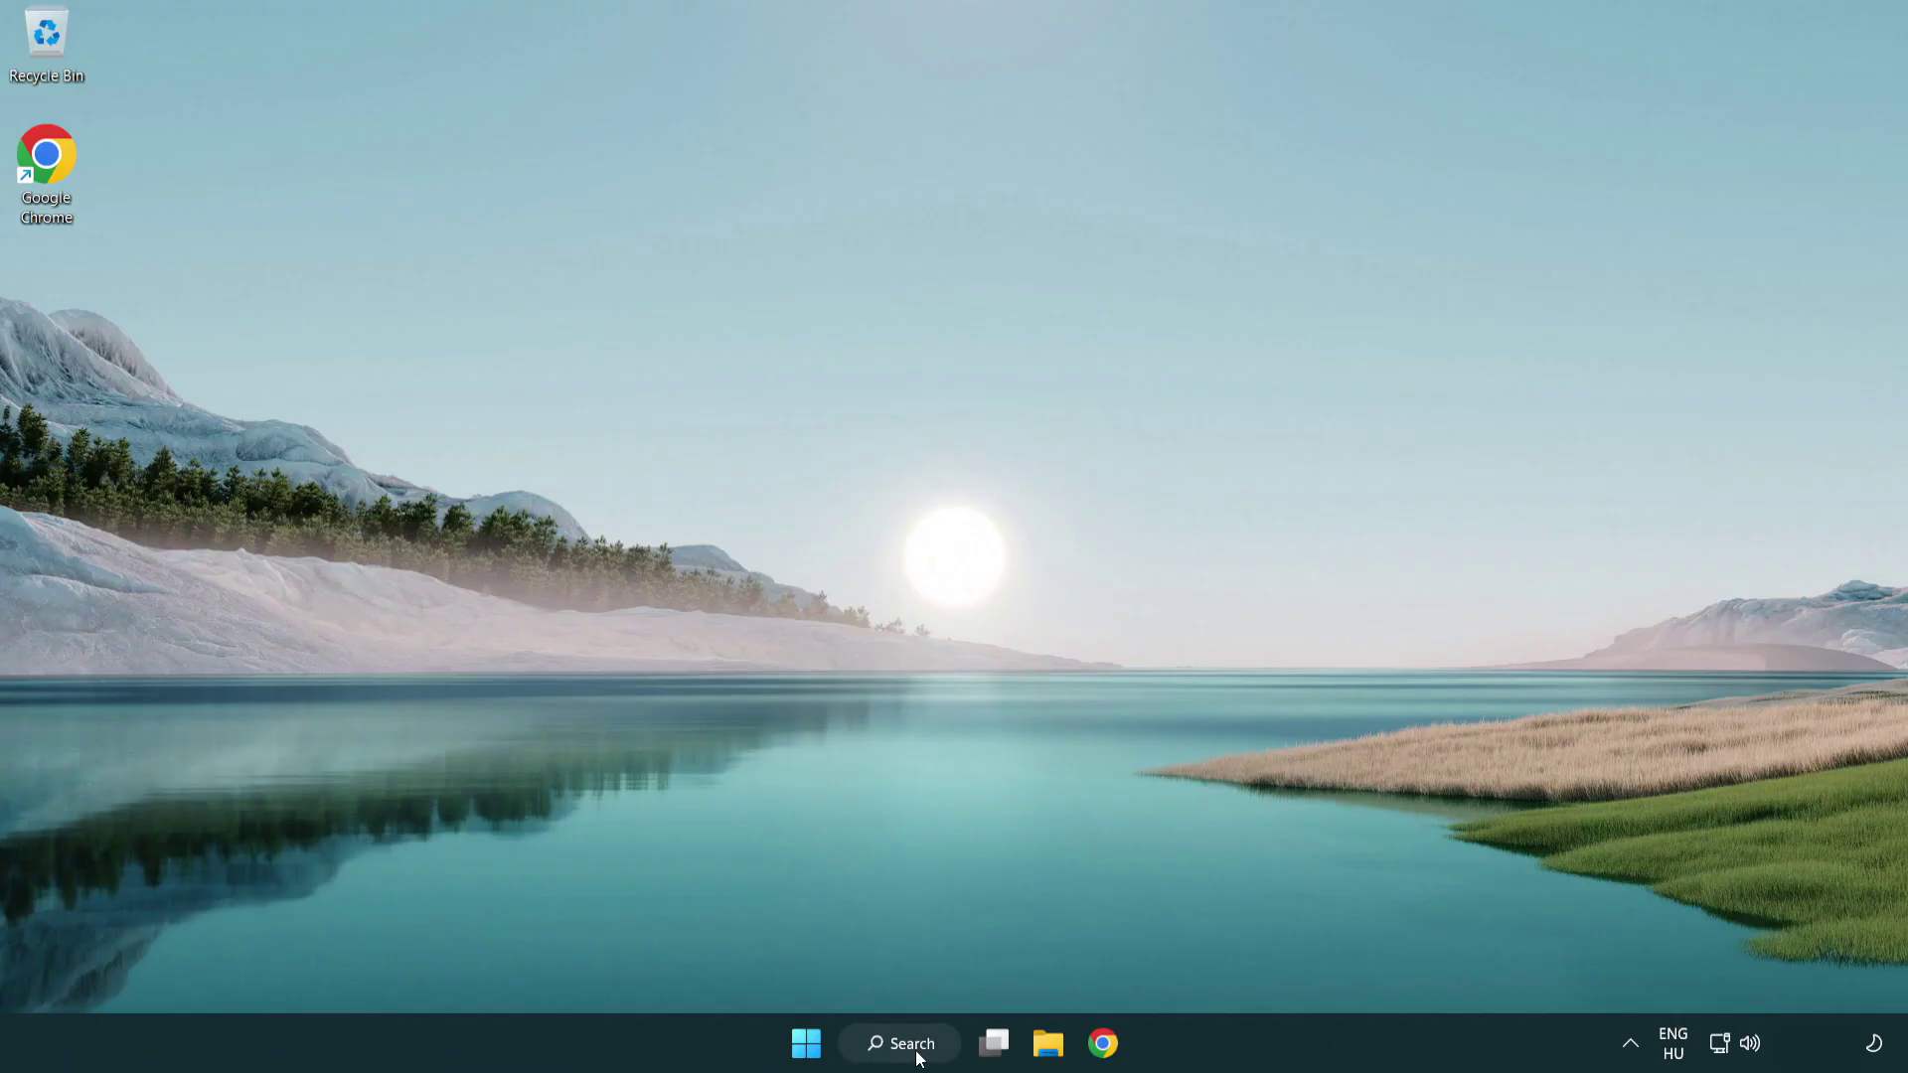
Search for 'device manager' and launch Device Manager.
{"action": "left_click", "coordinate": [920, 1055]}
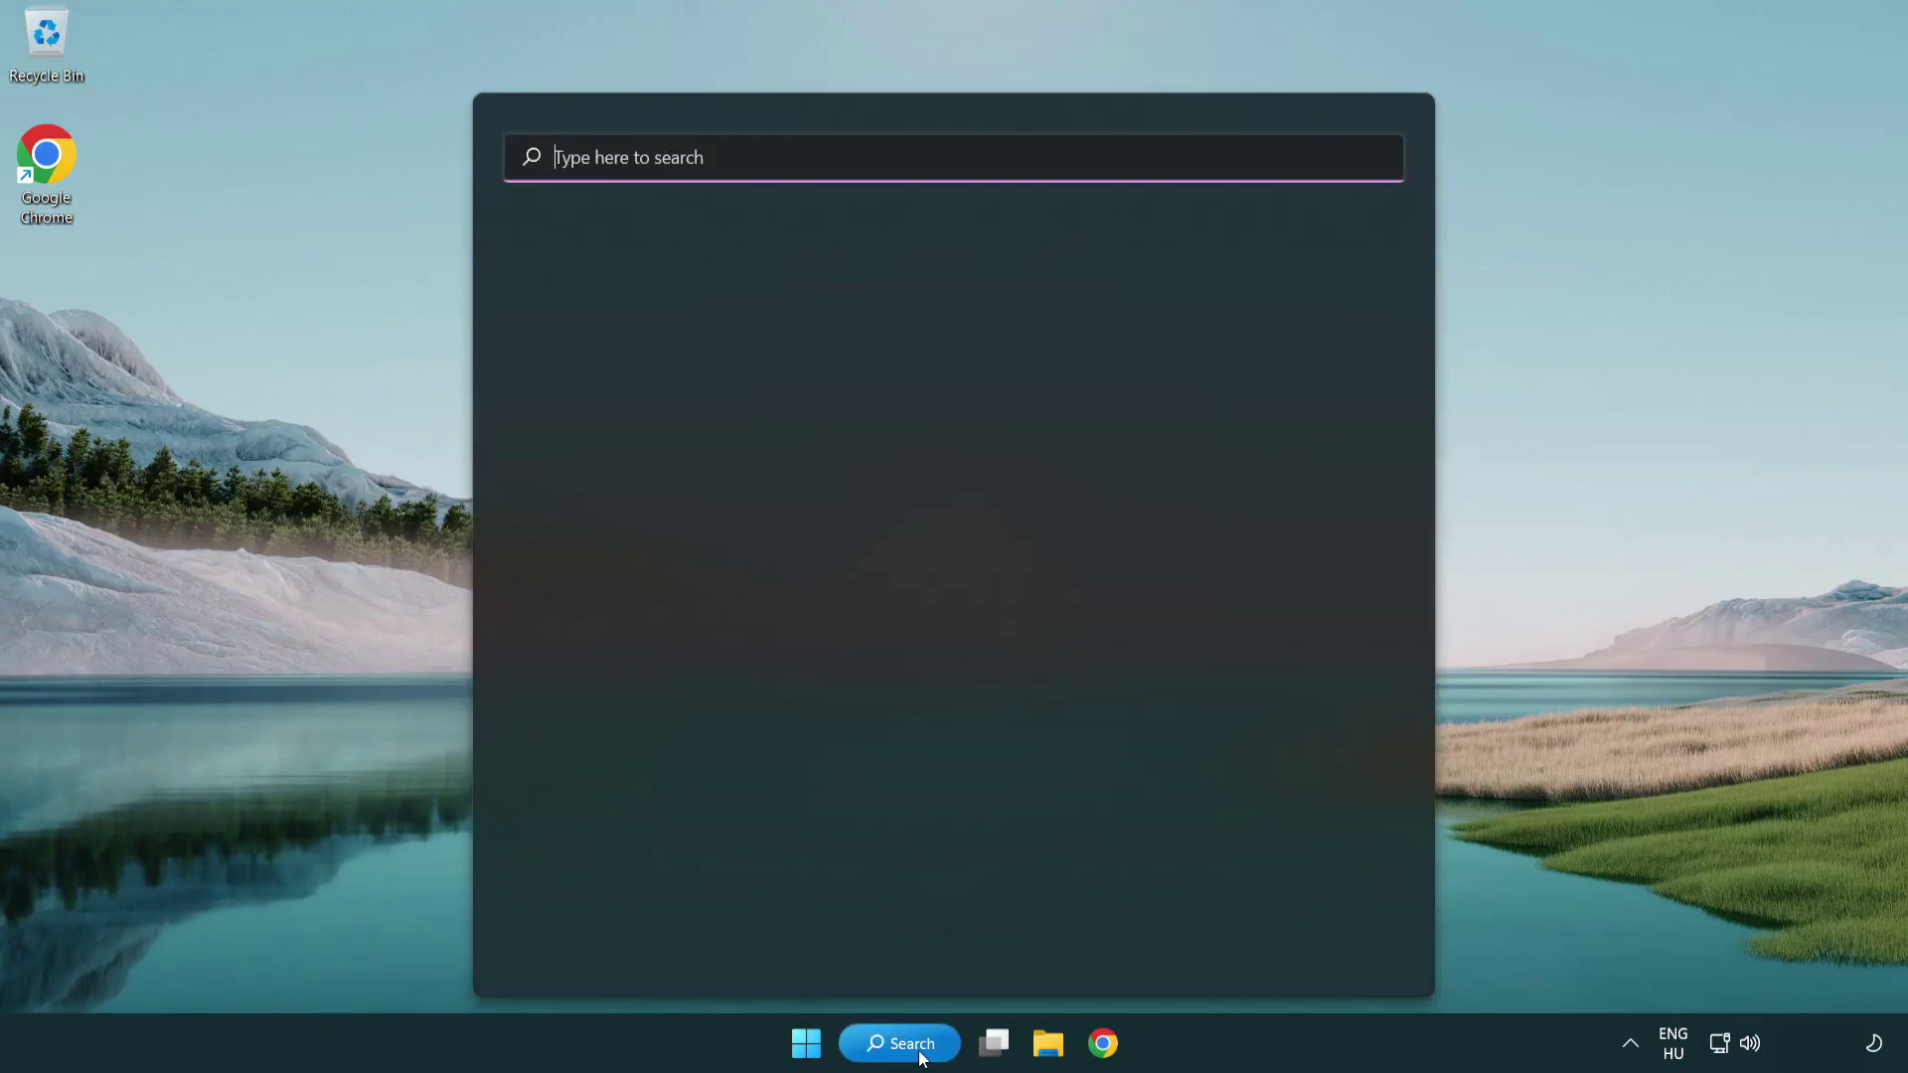
{"action": "type", "text": "de"}
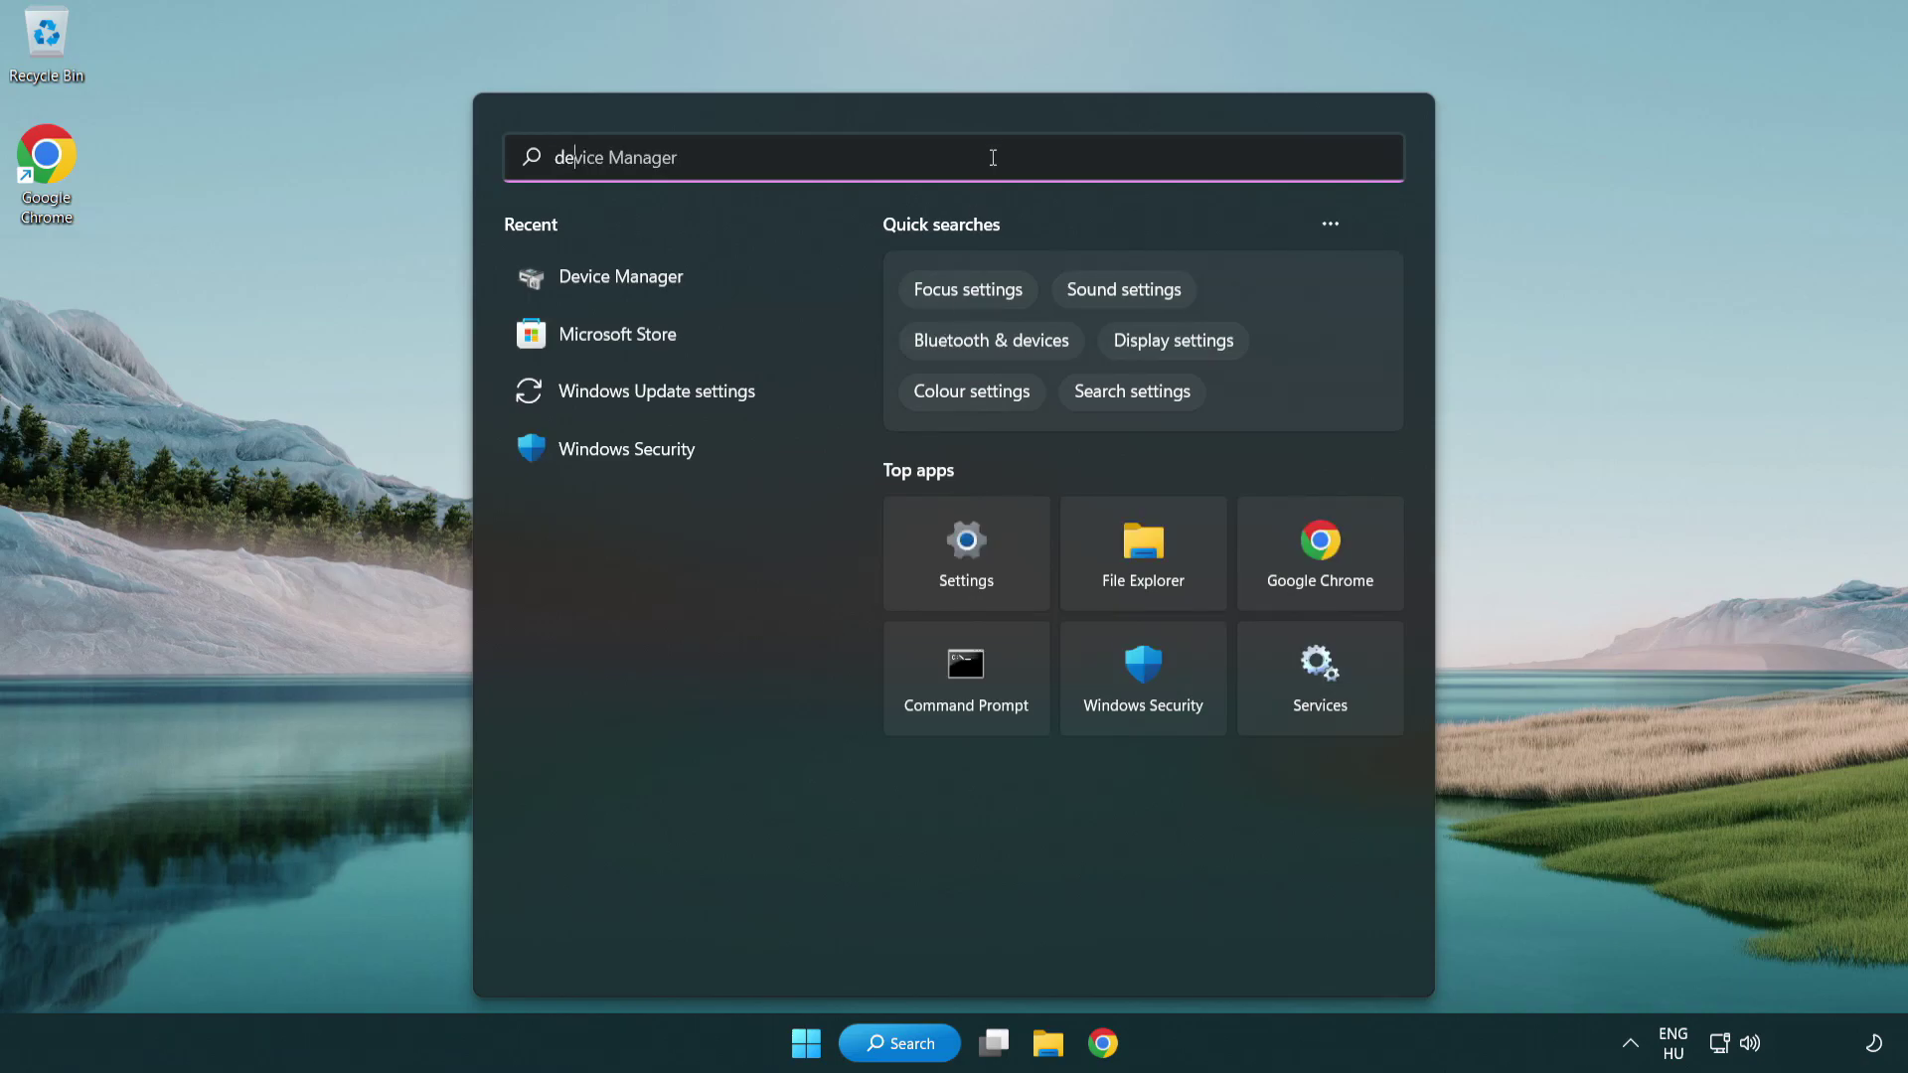
{"action": "type", "text": "vice manager"}
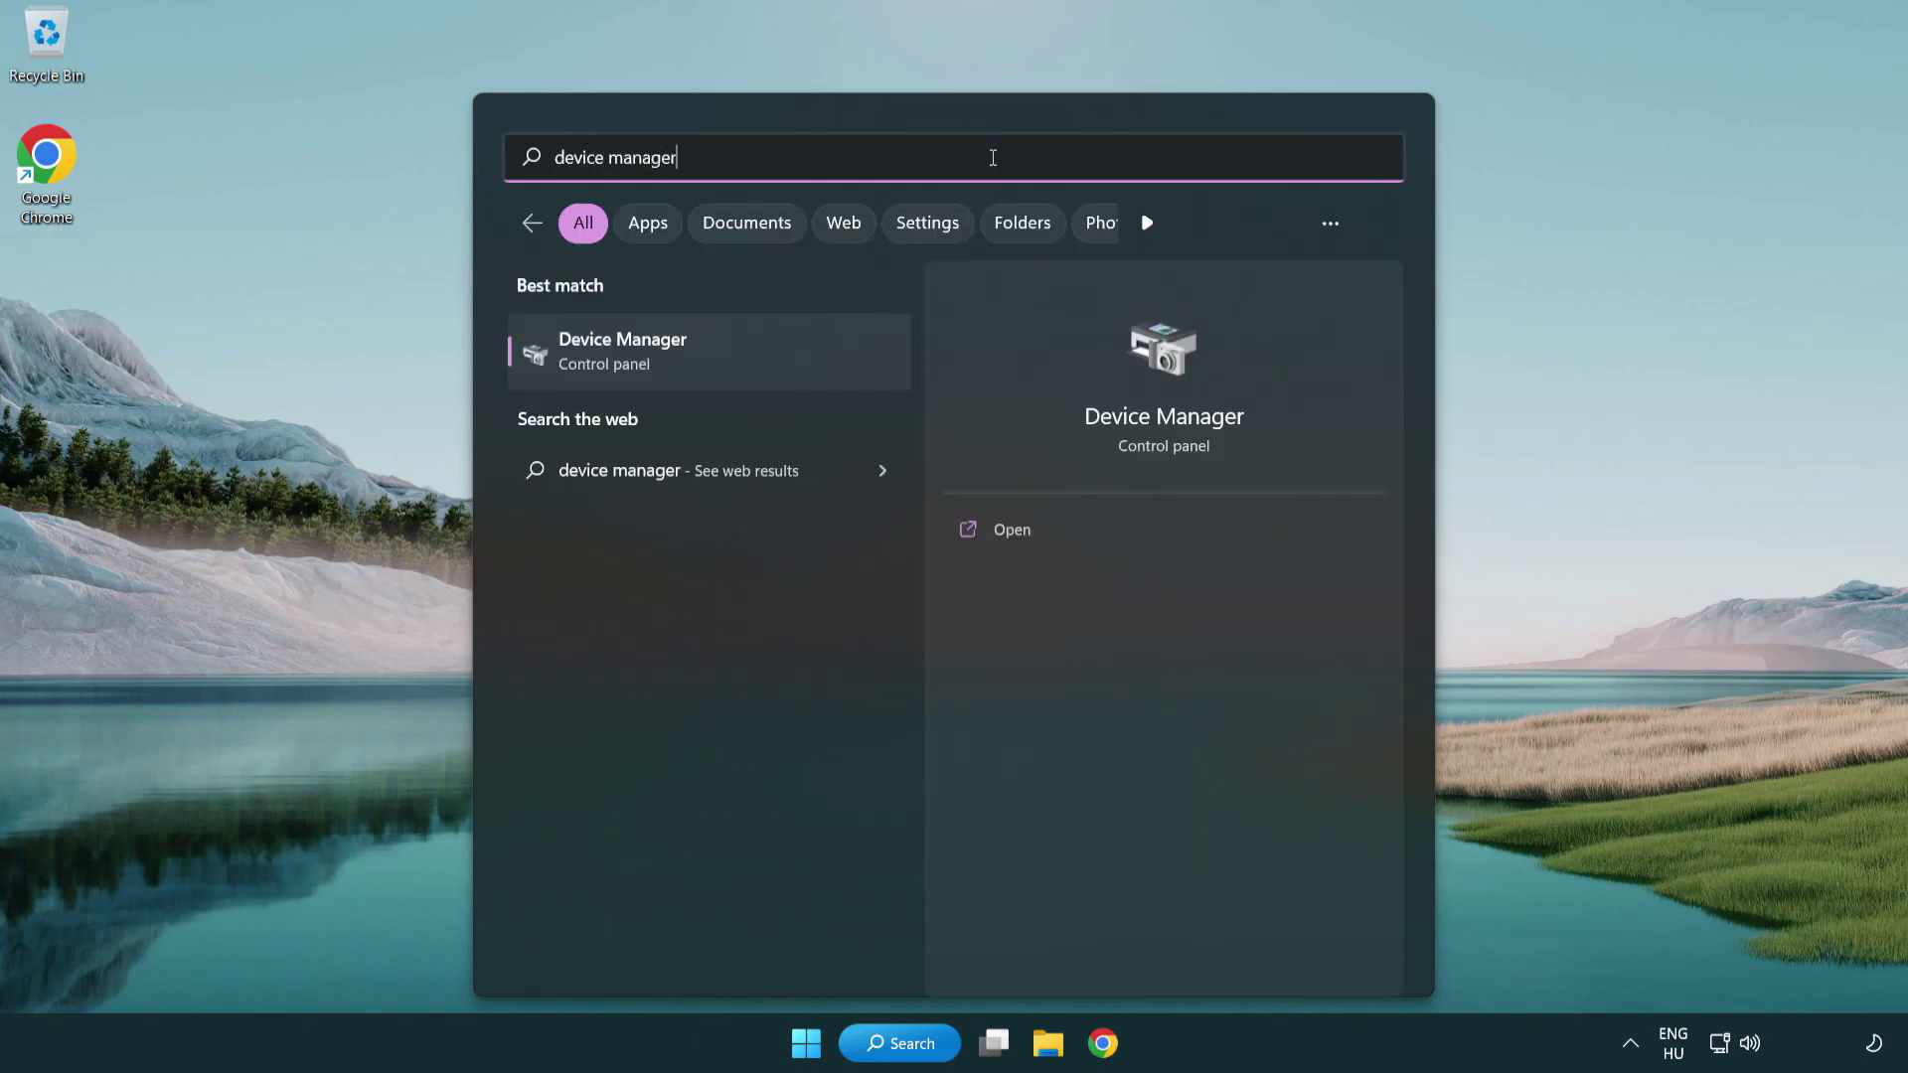
{"action": "left_click", "coordinate": [781, 360]}
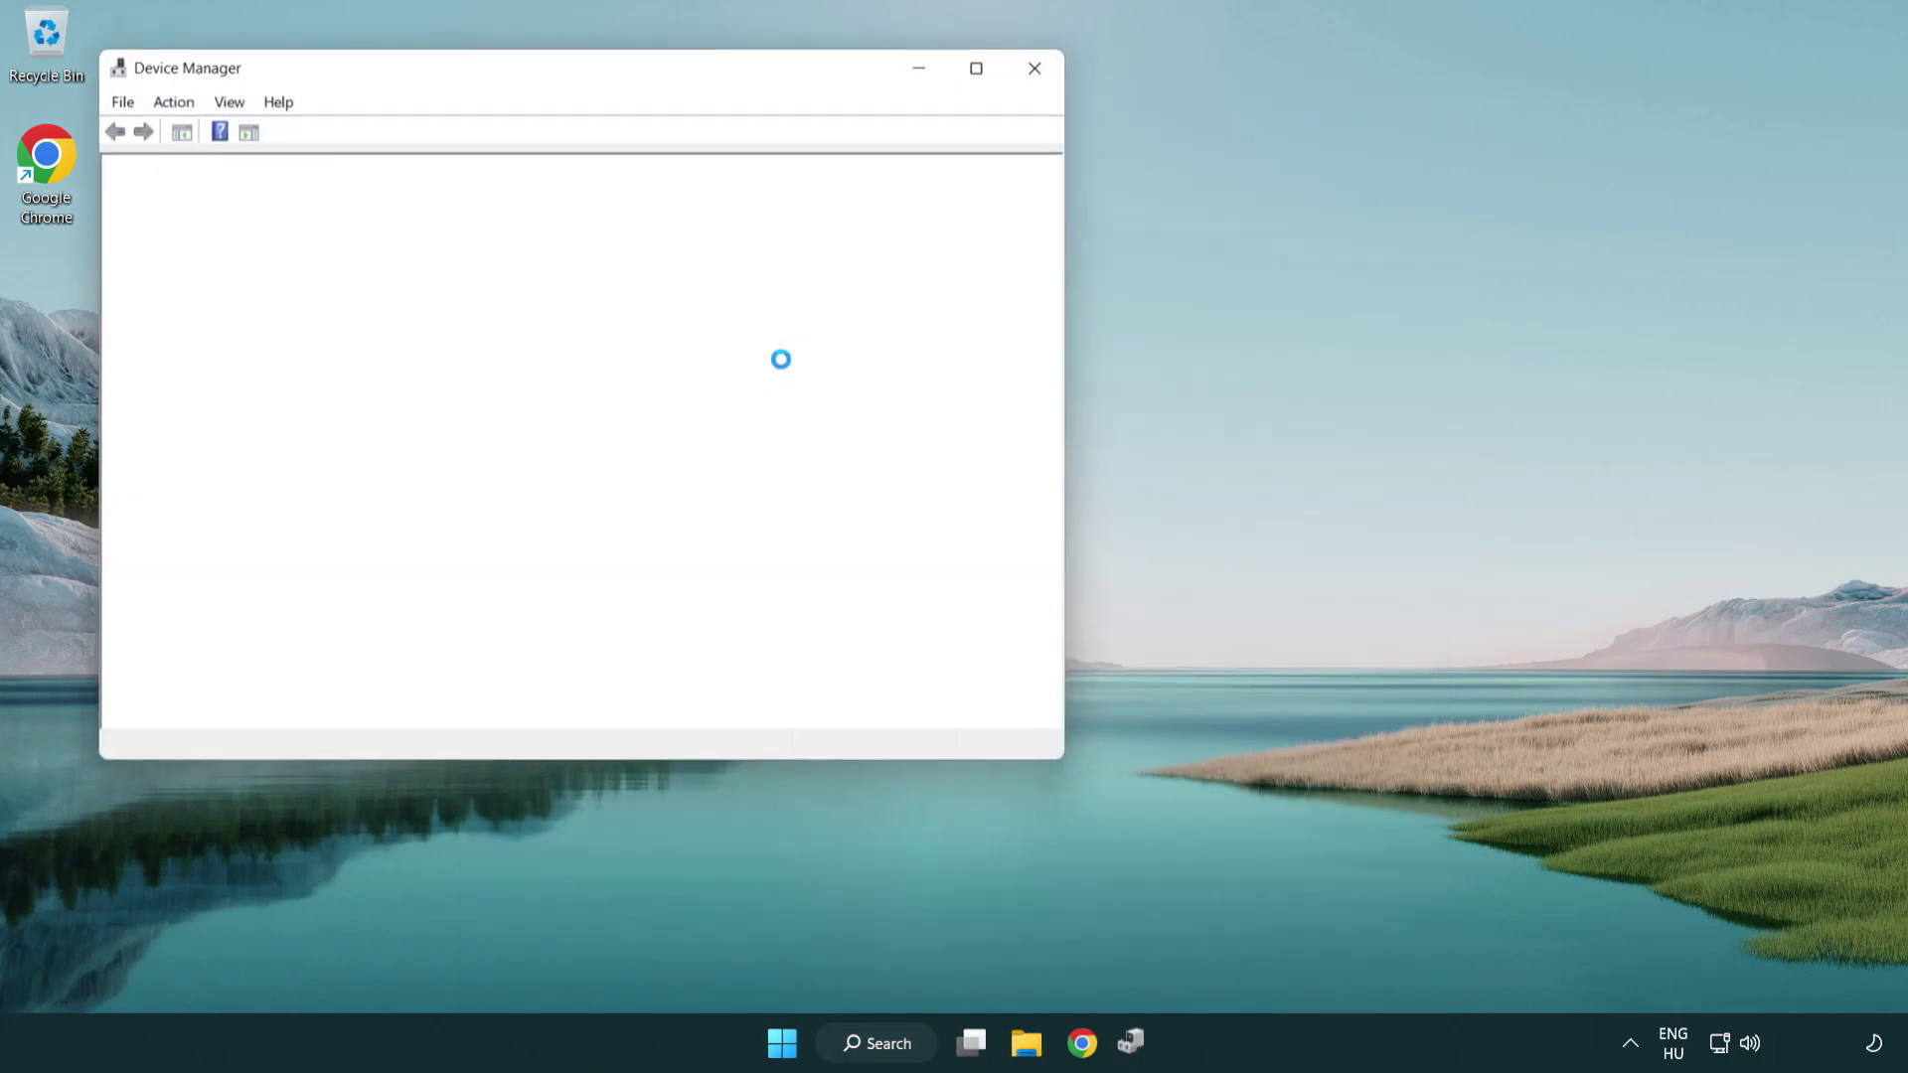
Expand Sound, video and game controllers and start Update driver for High Definition Audio Device.
{"action": "left_click_drag", "start_coordinate": [609, 68], "coordinate": [965, 177]}
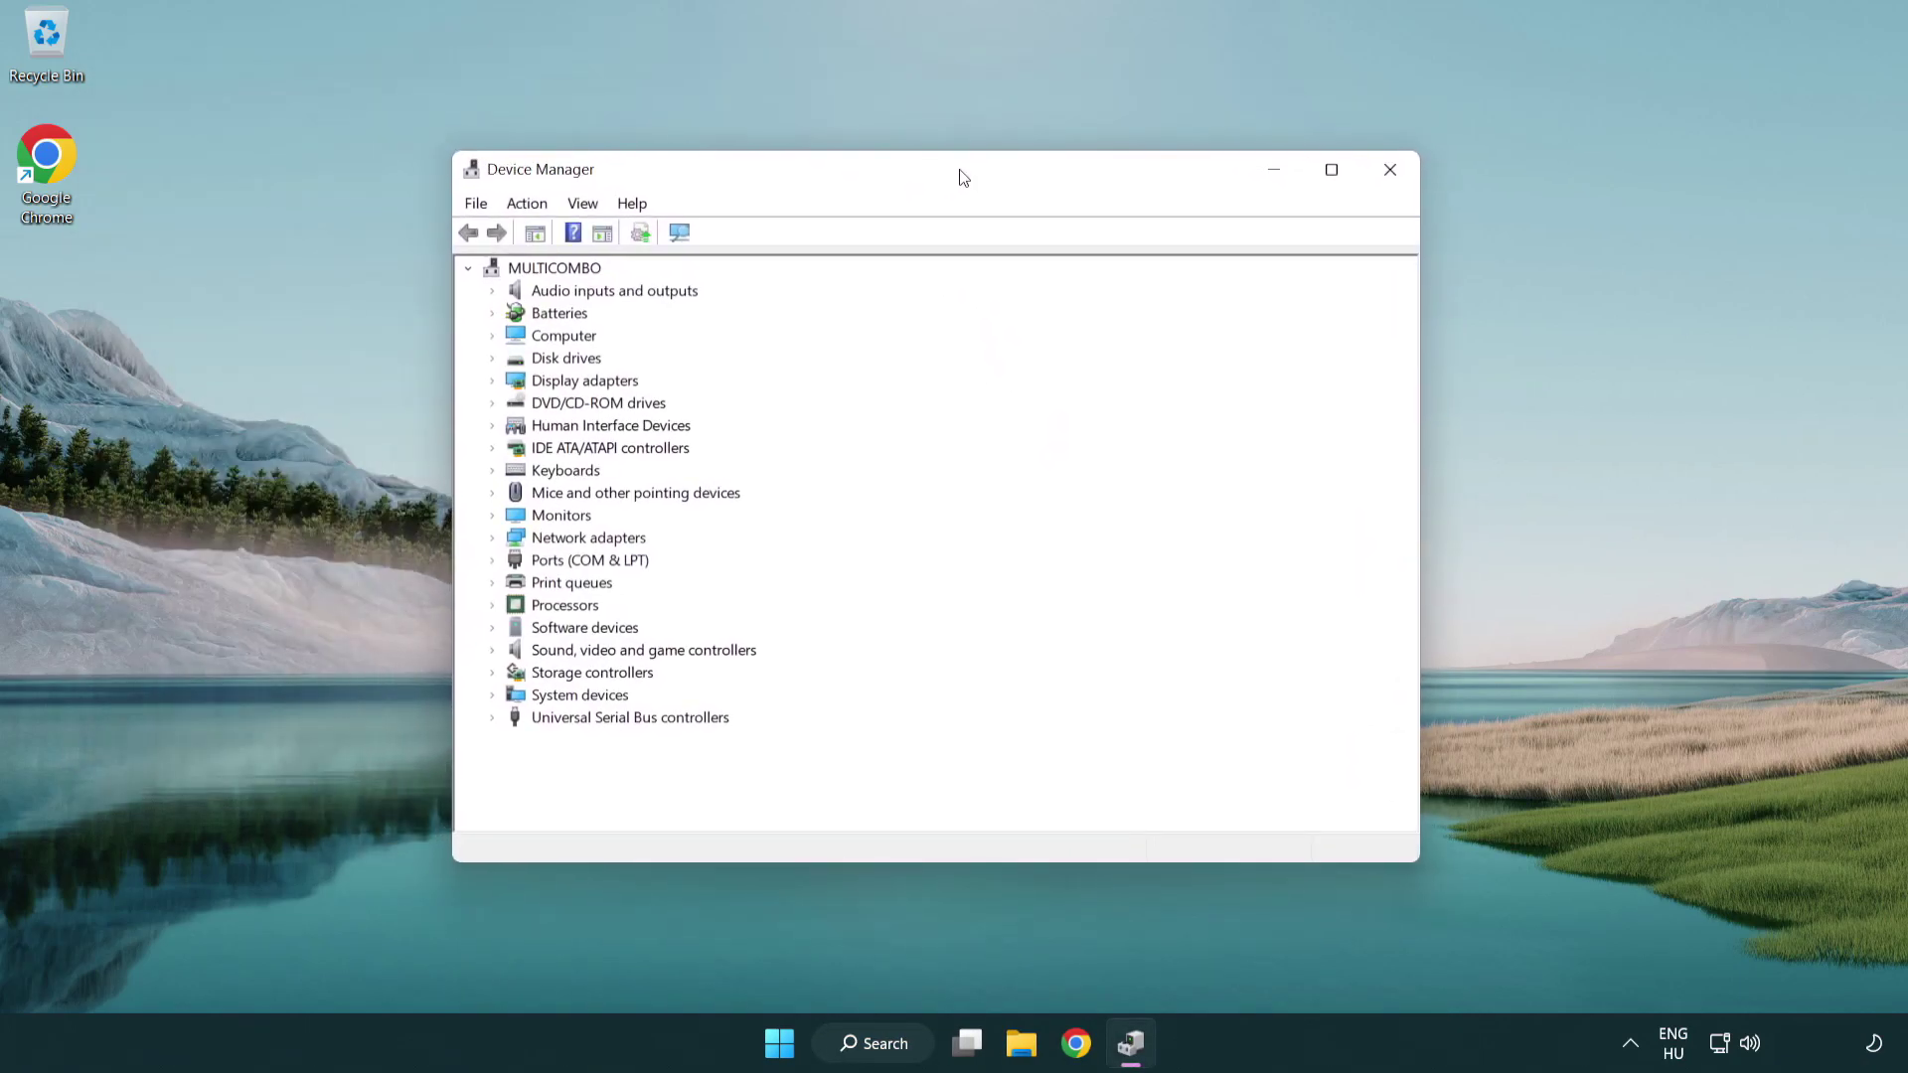
{"action": "left_click", "coordinate": [545, 656]}
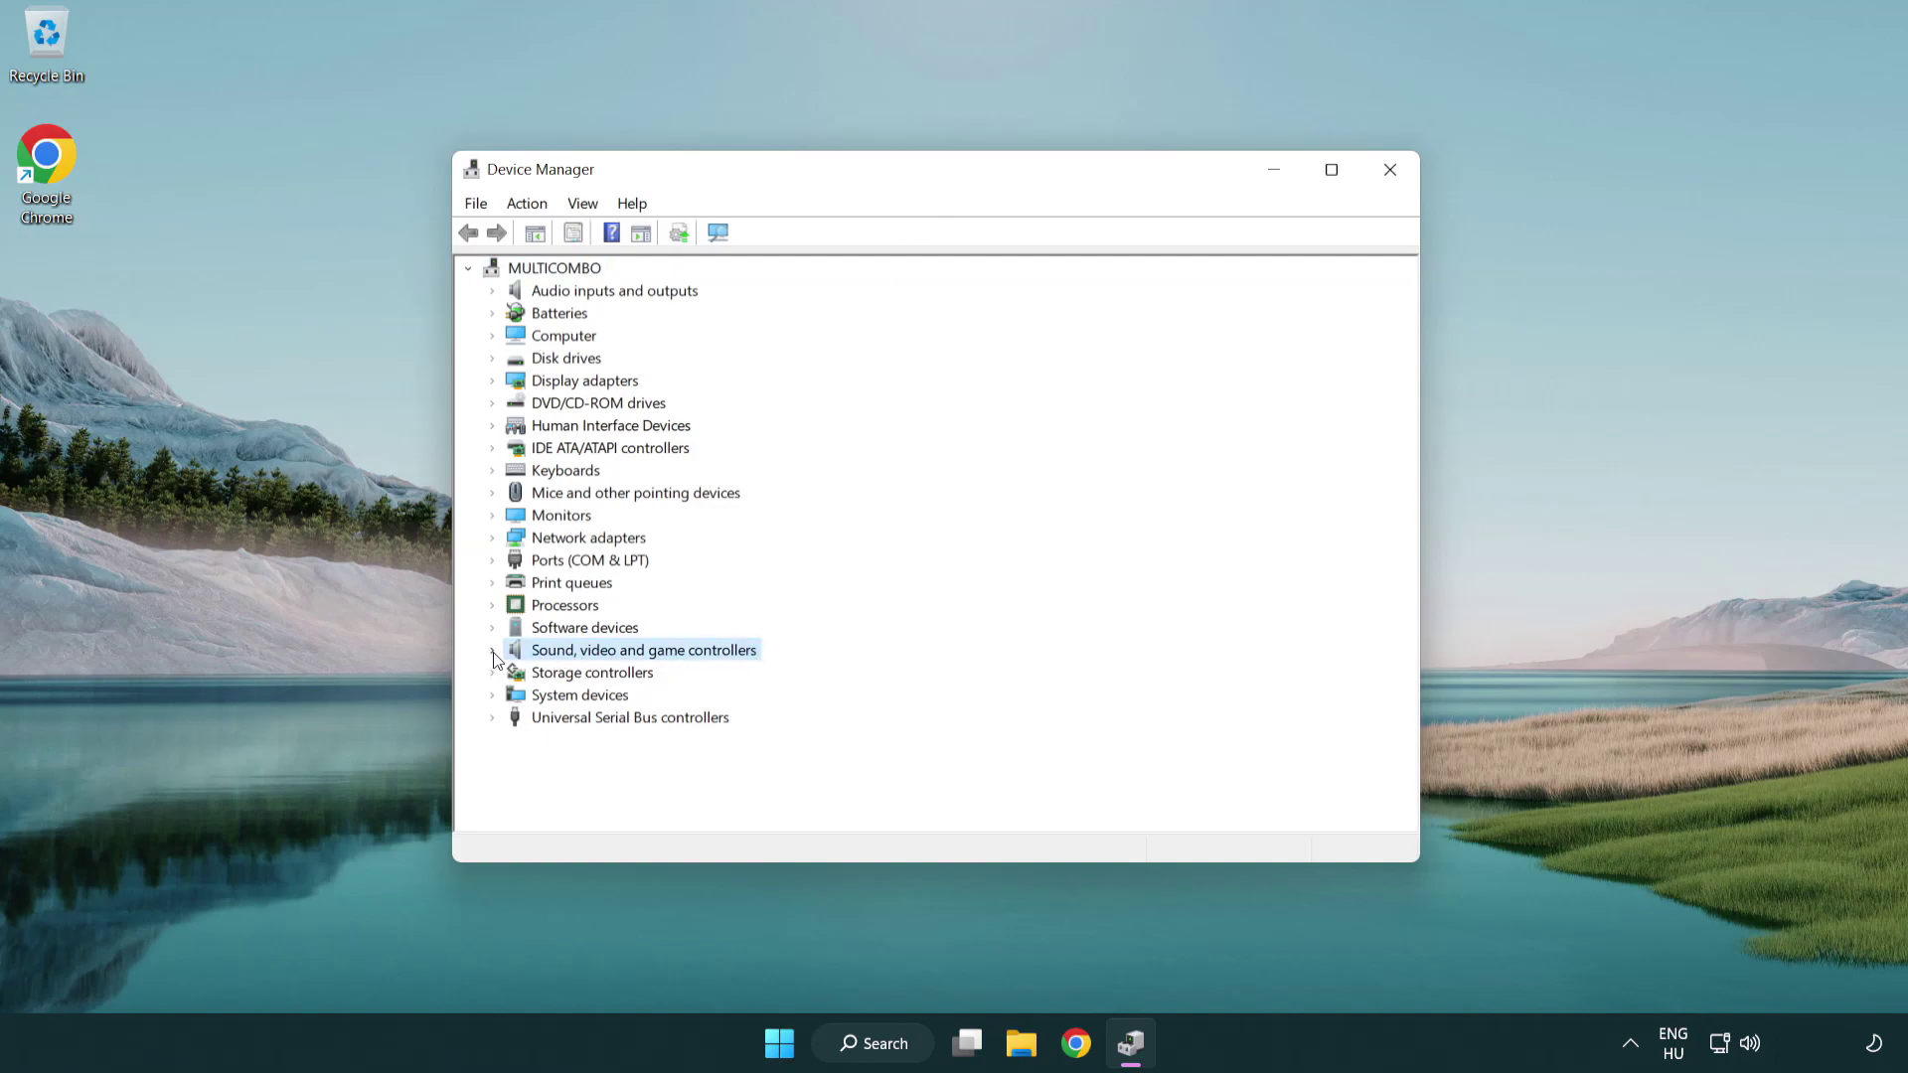
{"action": "left_click", "coordinate": [492, 651]}
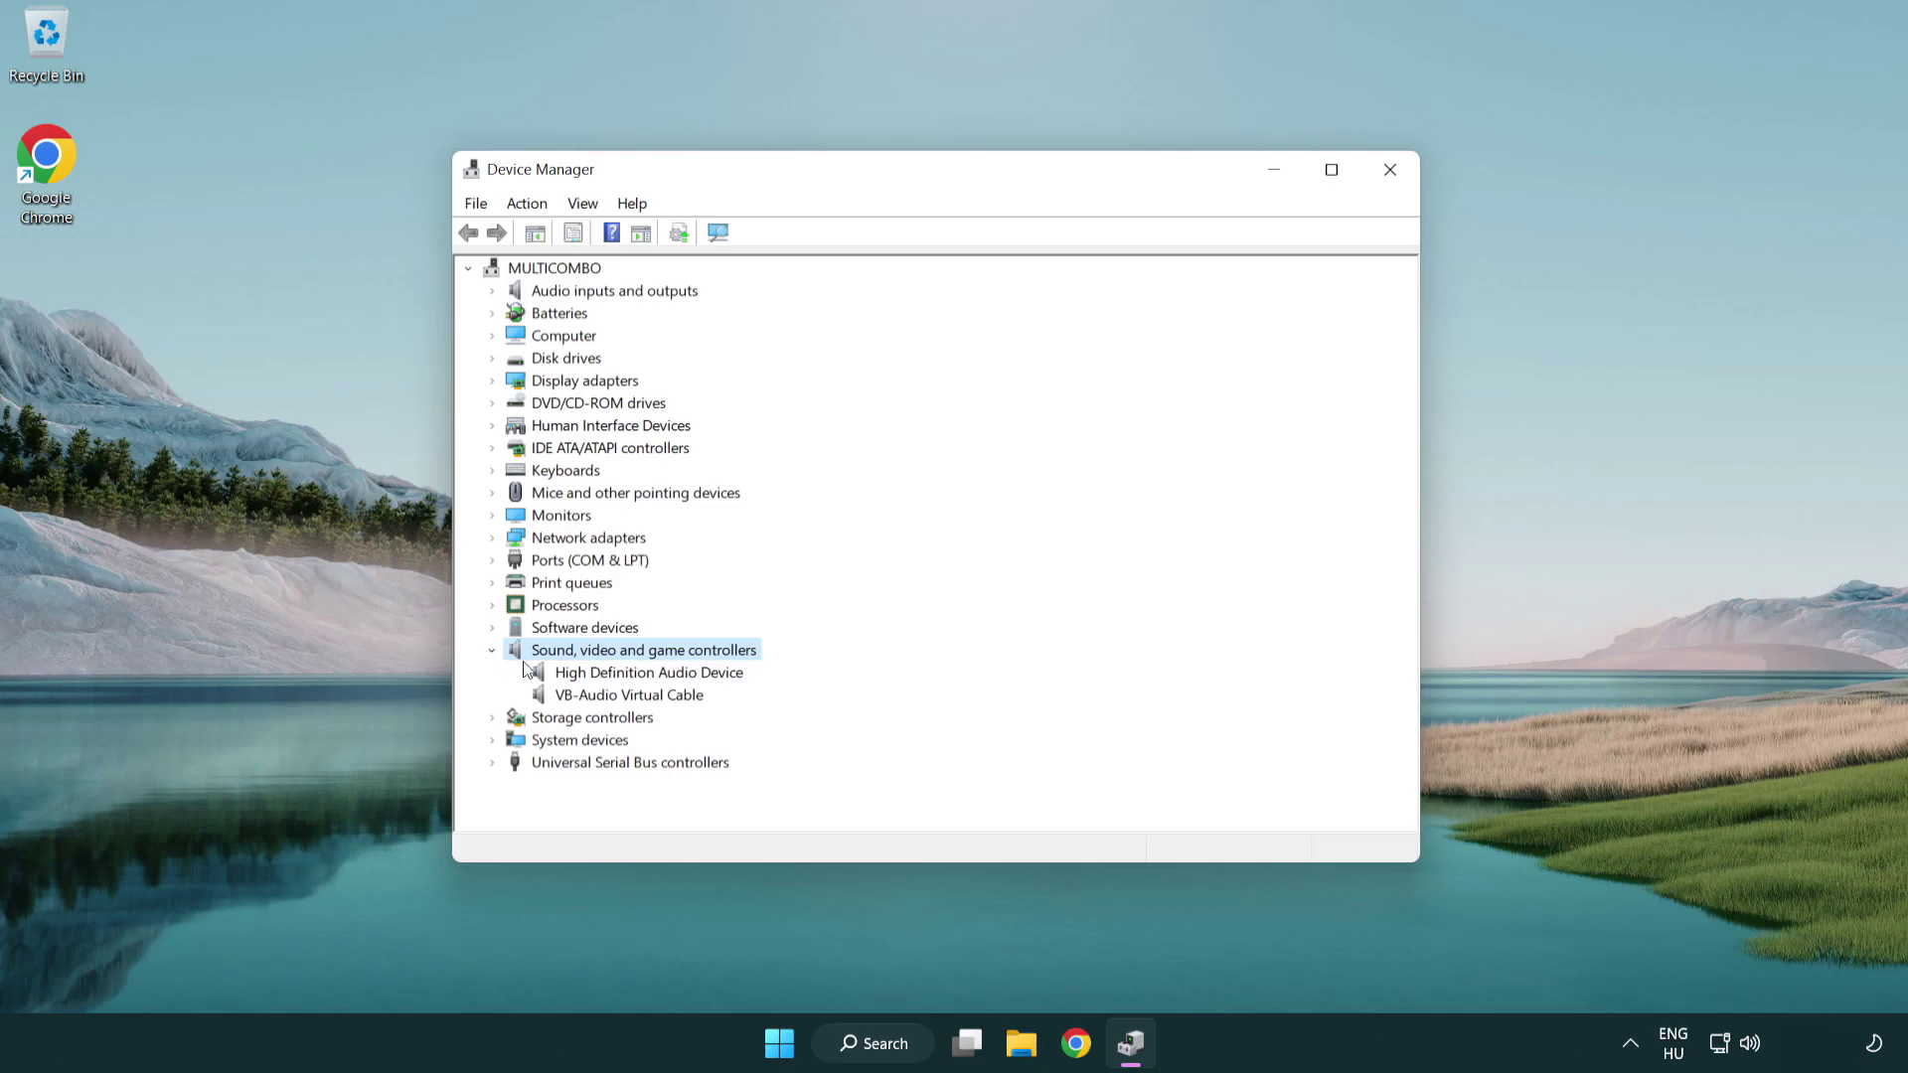
{"action": "left_click", "coordinate": [592, 677]}
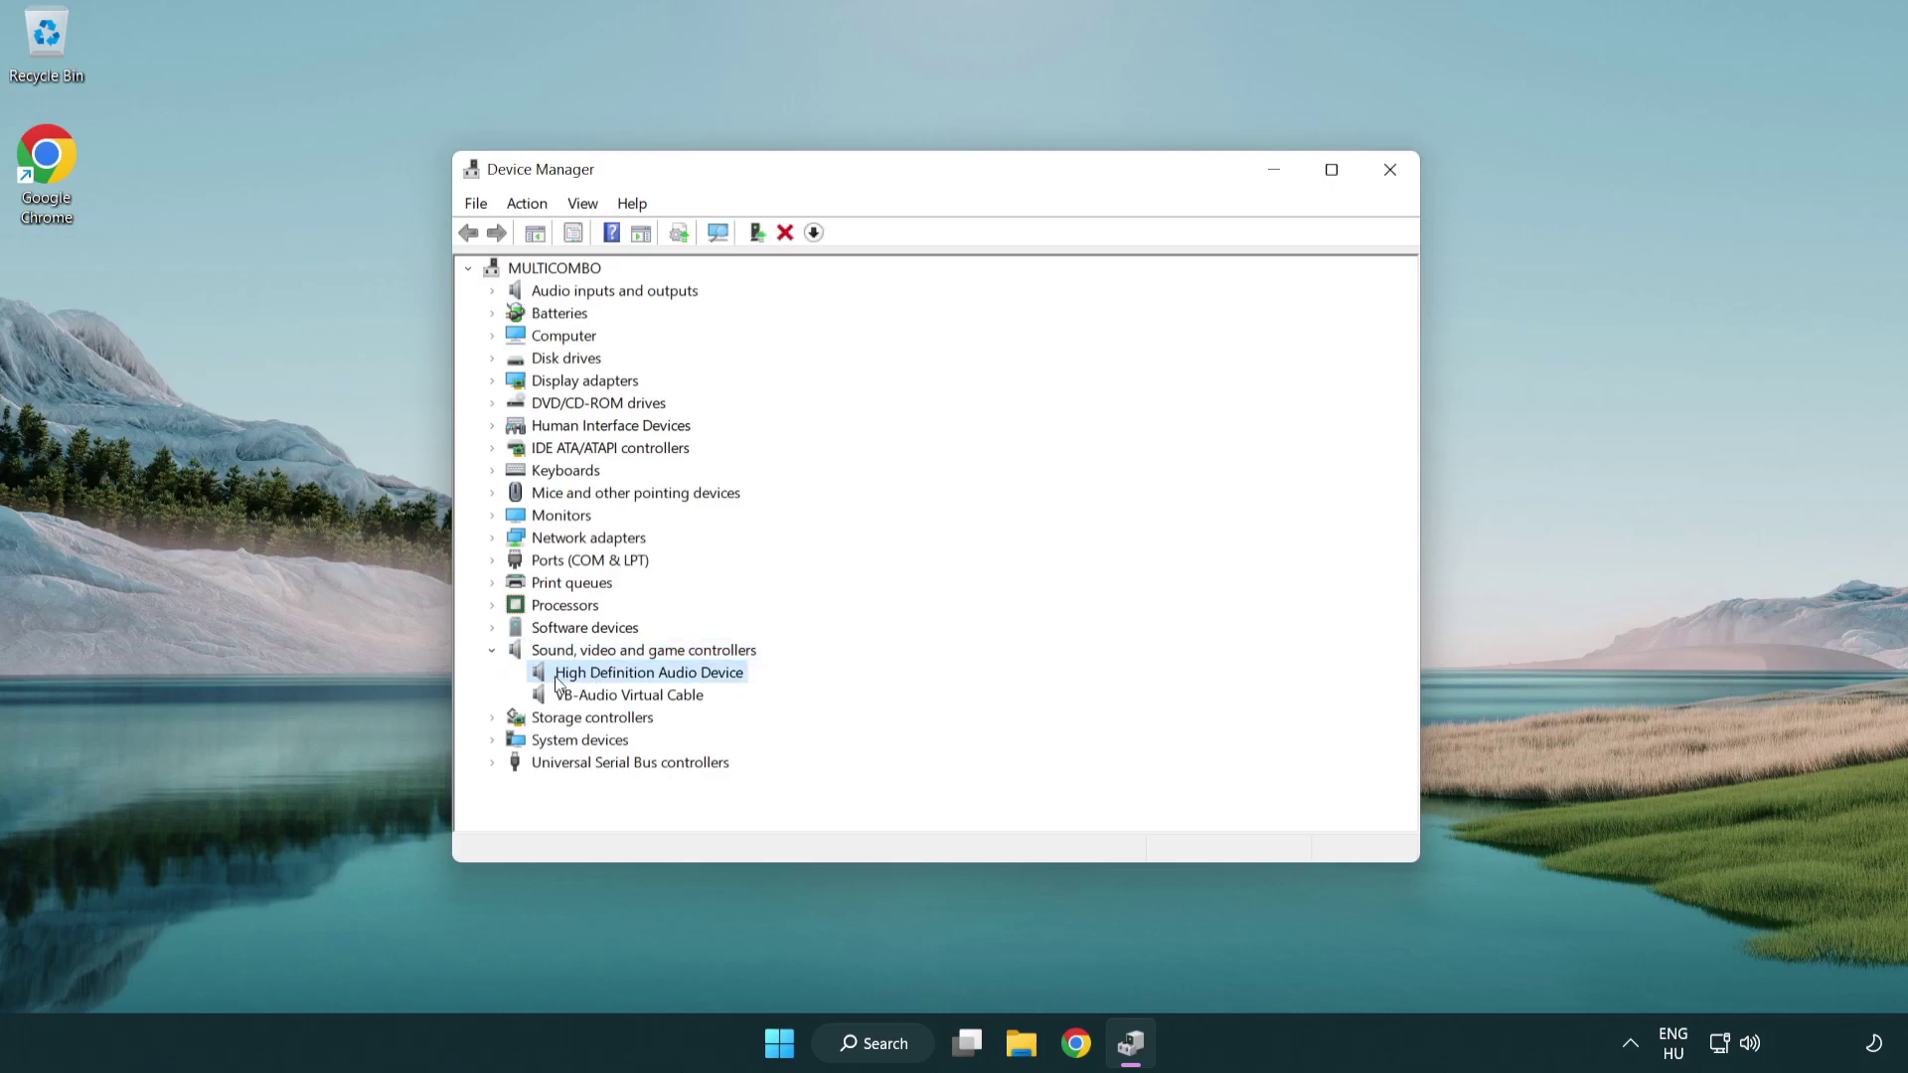
{"action": "right_click", "coordinate": [667, 674]}
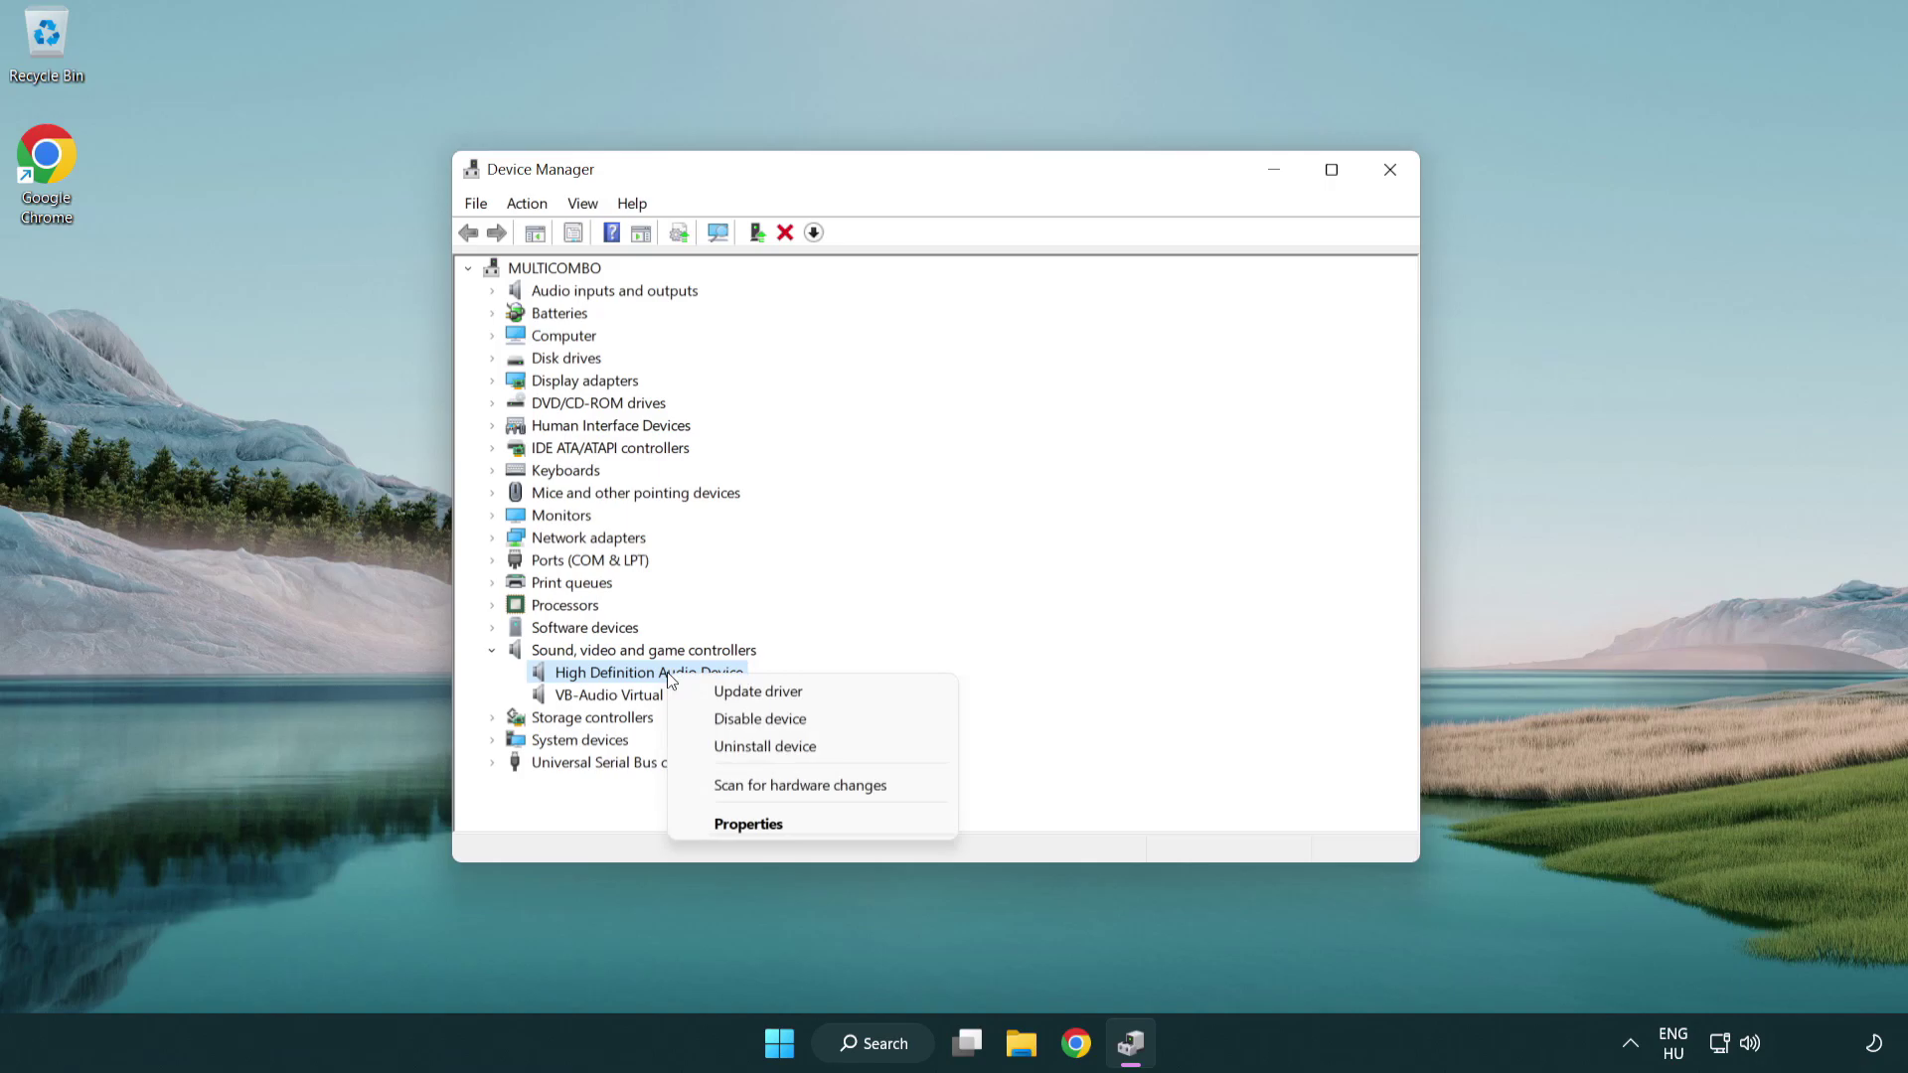
{"action": "left_click", "coordinate": [822, 694]}
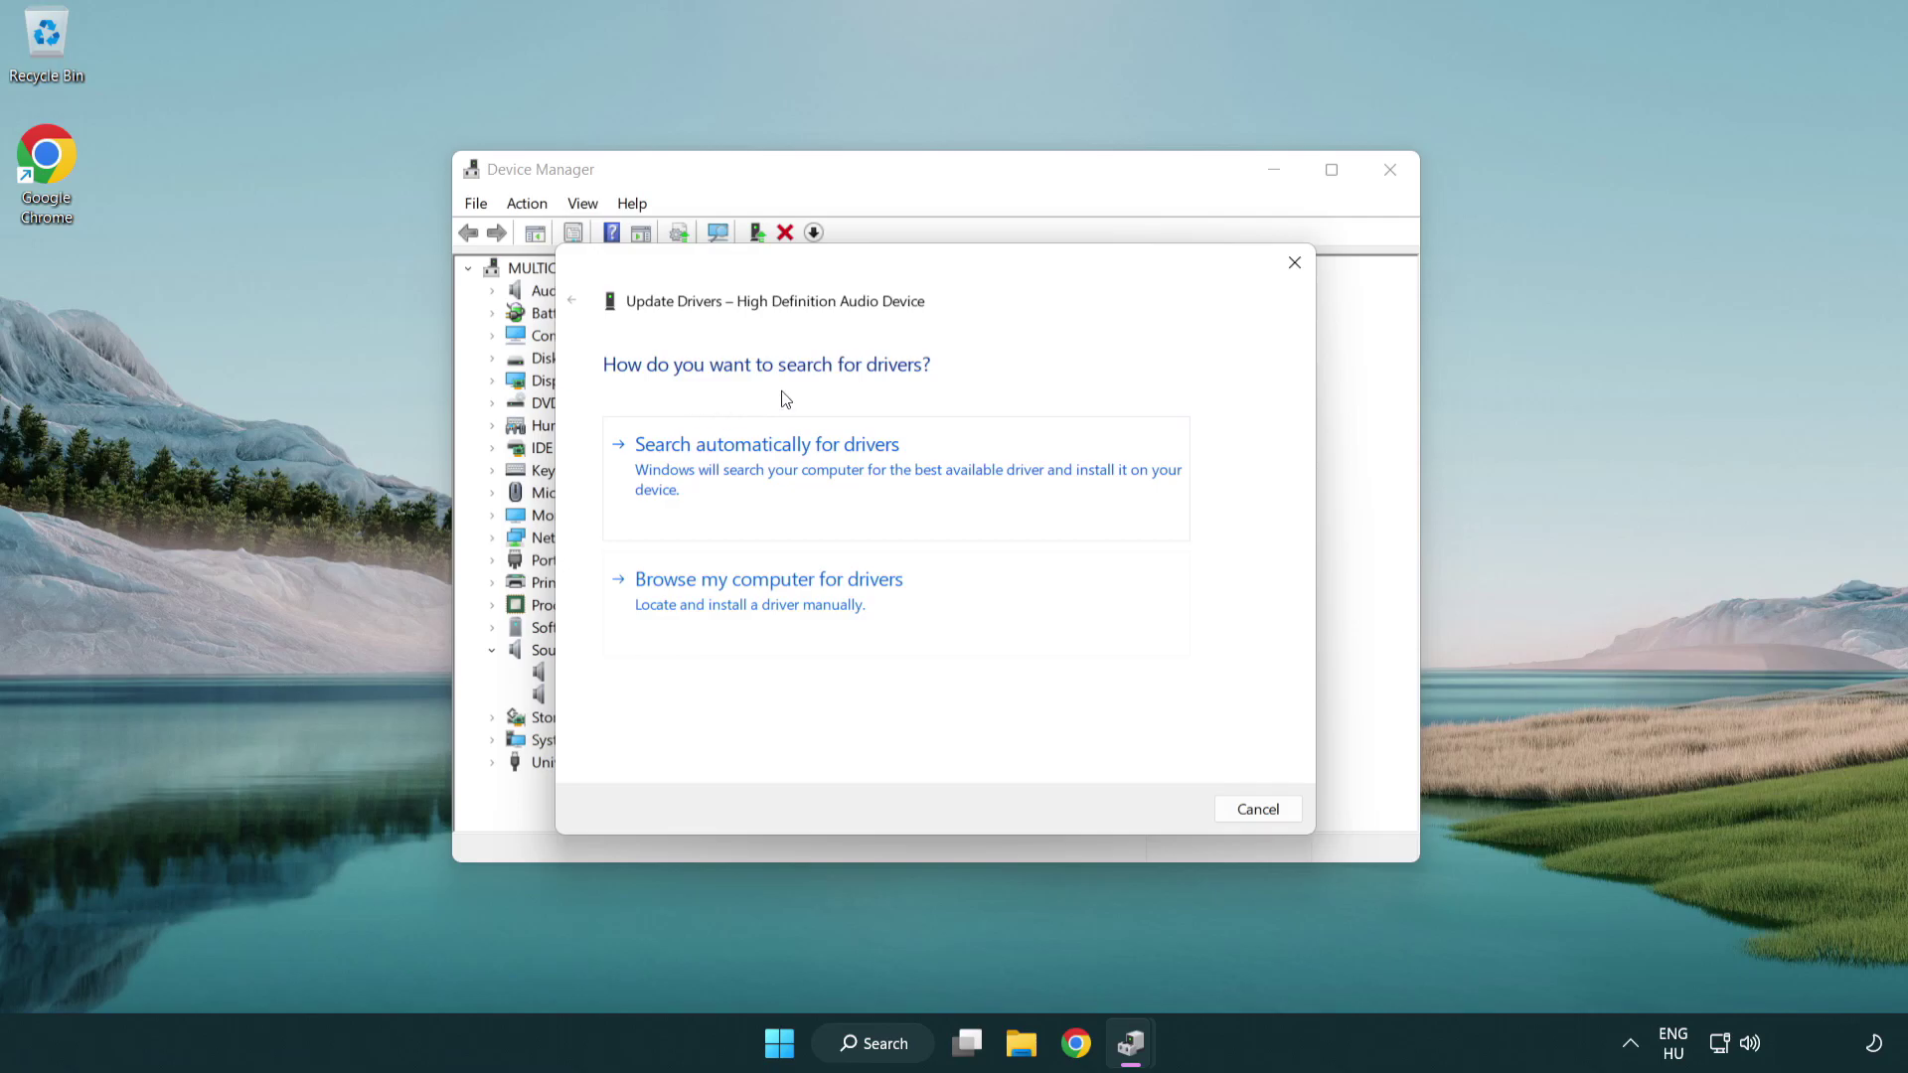
Reinstall the High Definition Audio Device driver from the on-computer list, accepting the warning.
{"action": "left_click", "coordinate": [773, 624]}
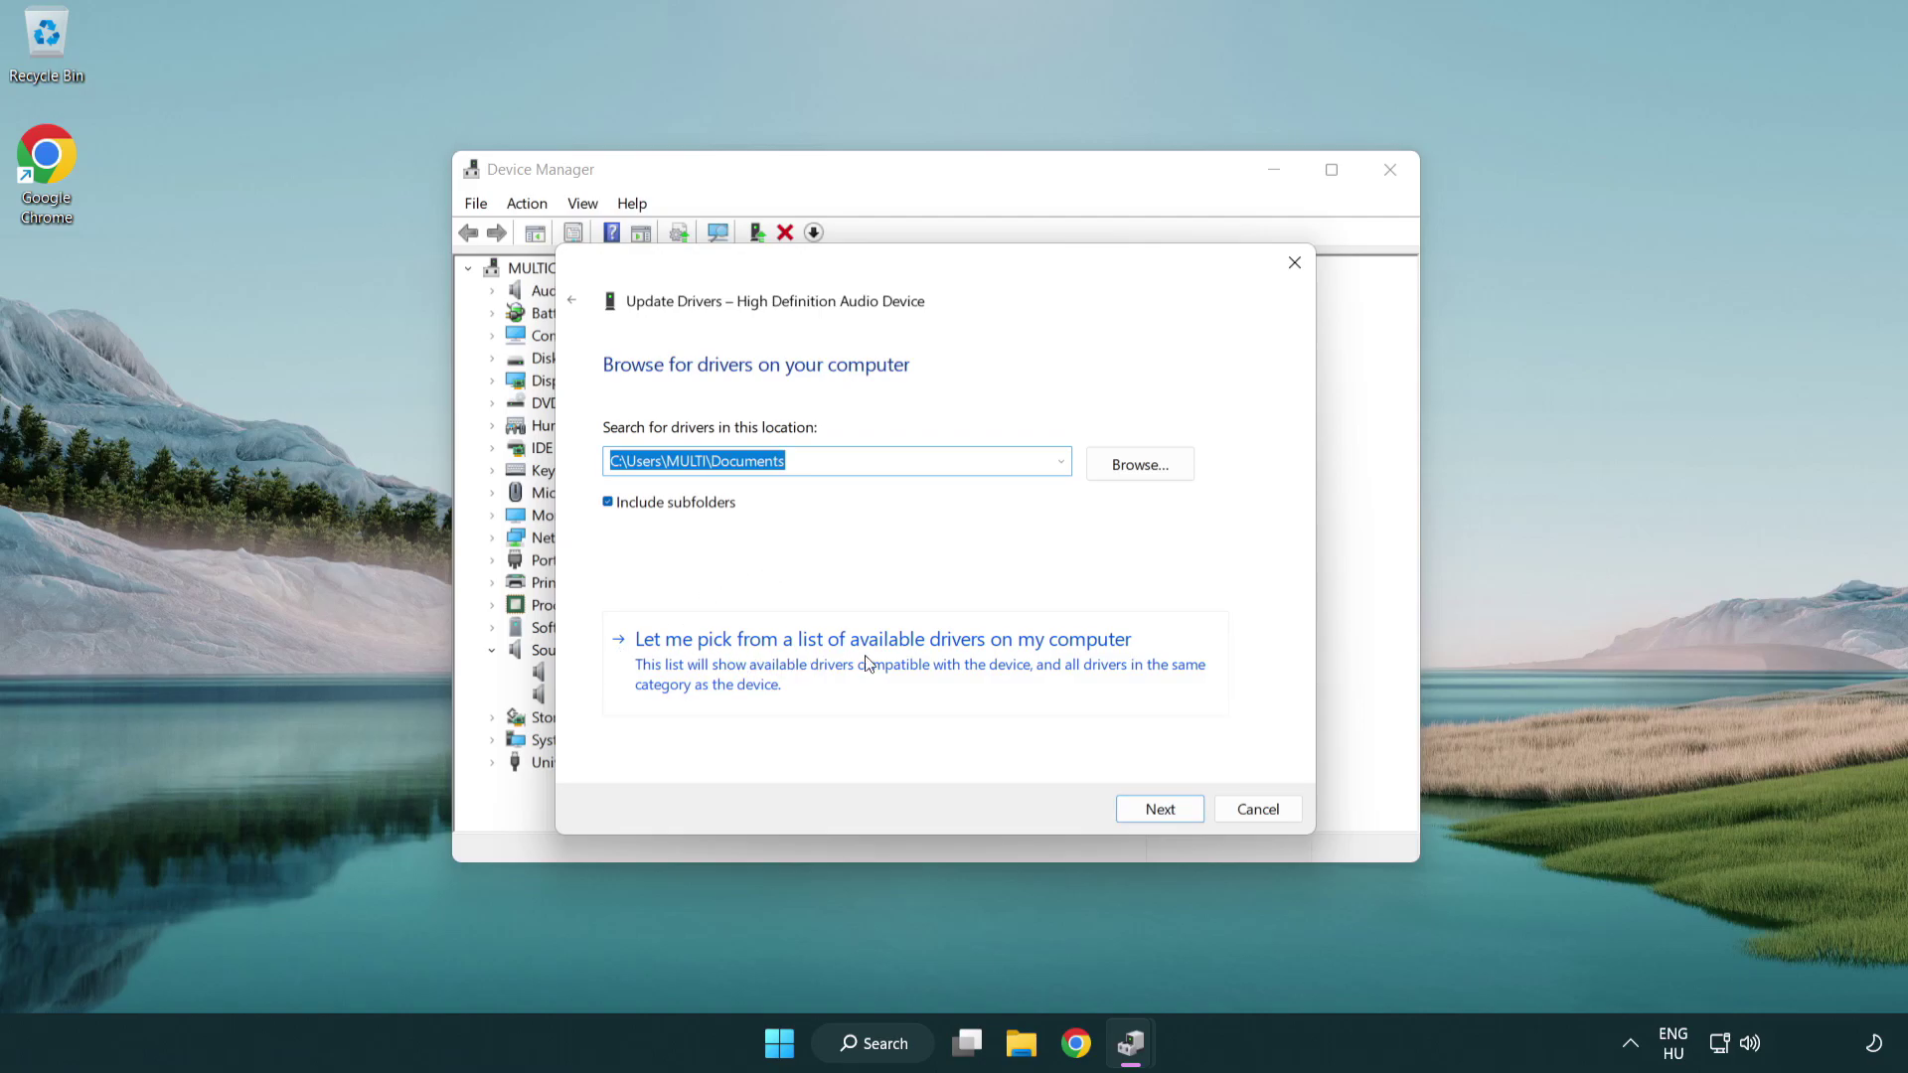
{"action": "left_click", "coordinate": [915, 670]}
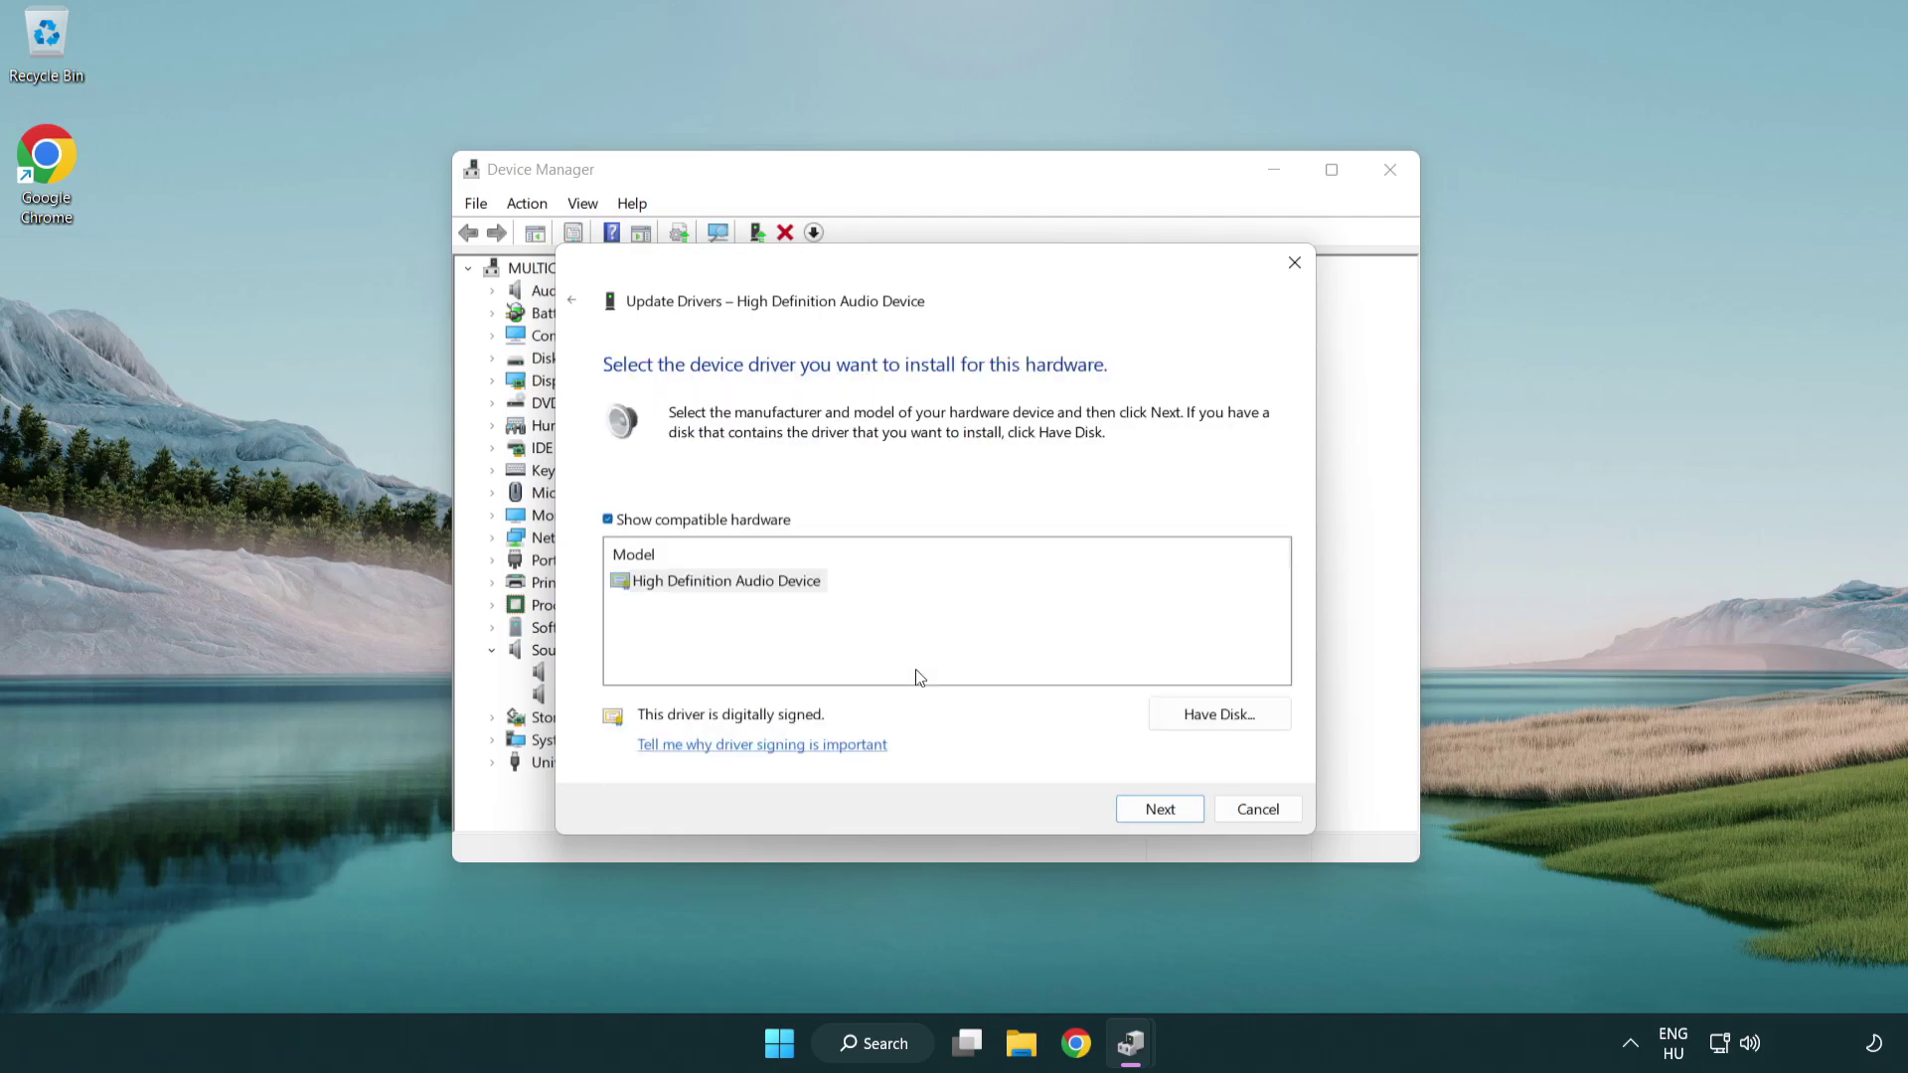
{"action": "left_click", "coordinate": [635, 600]}
{"action": "left_click", "coordinate": [636, 584]}
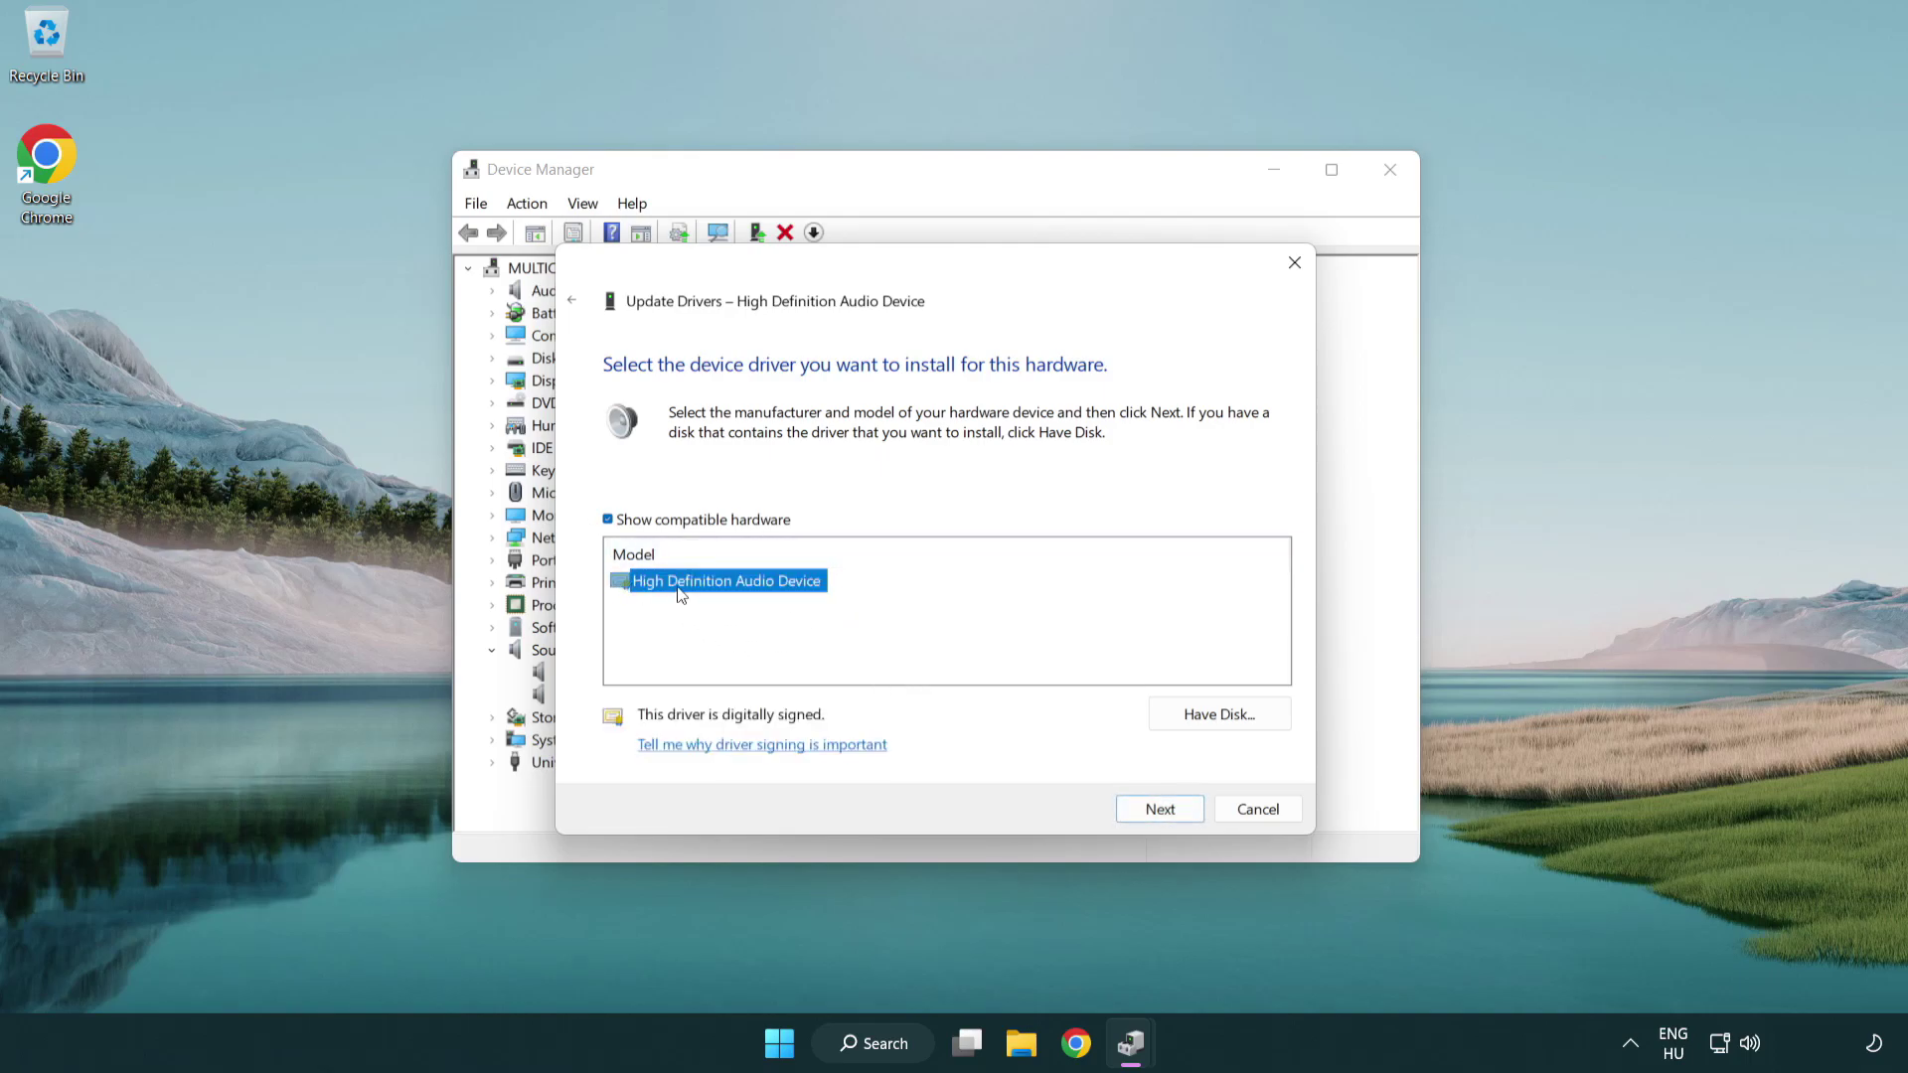
{"action": "left_click", "coordinate": [1183, 816]}
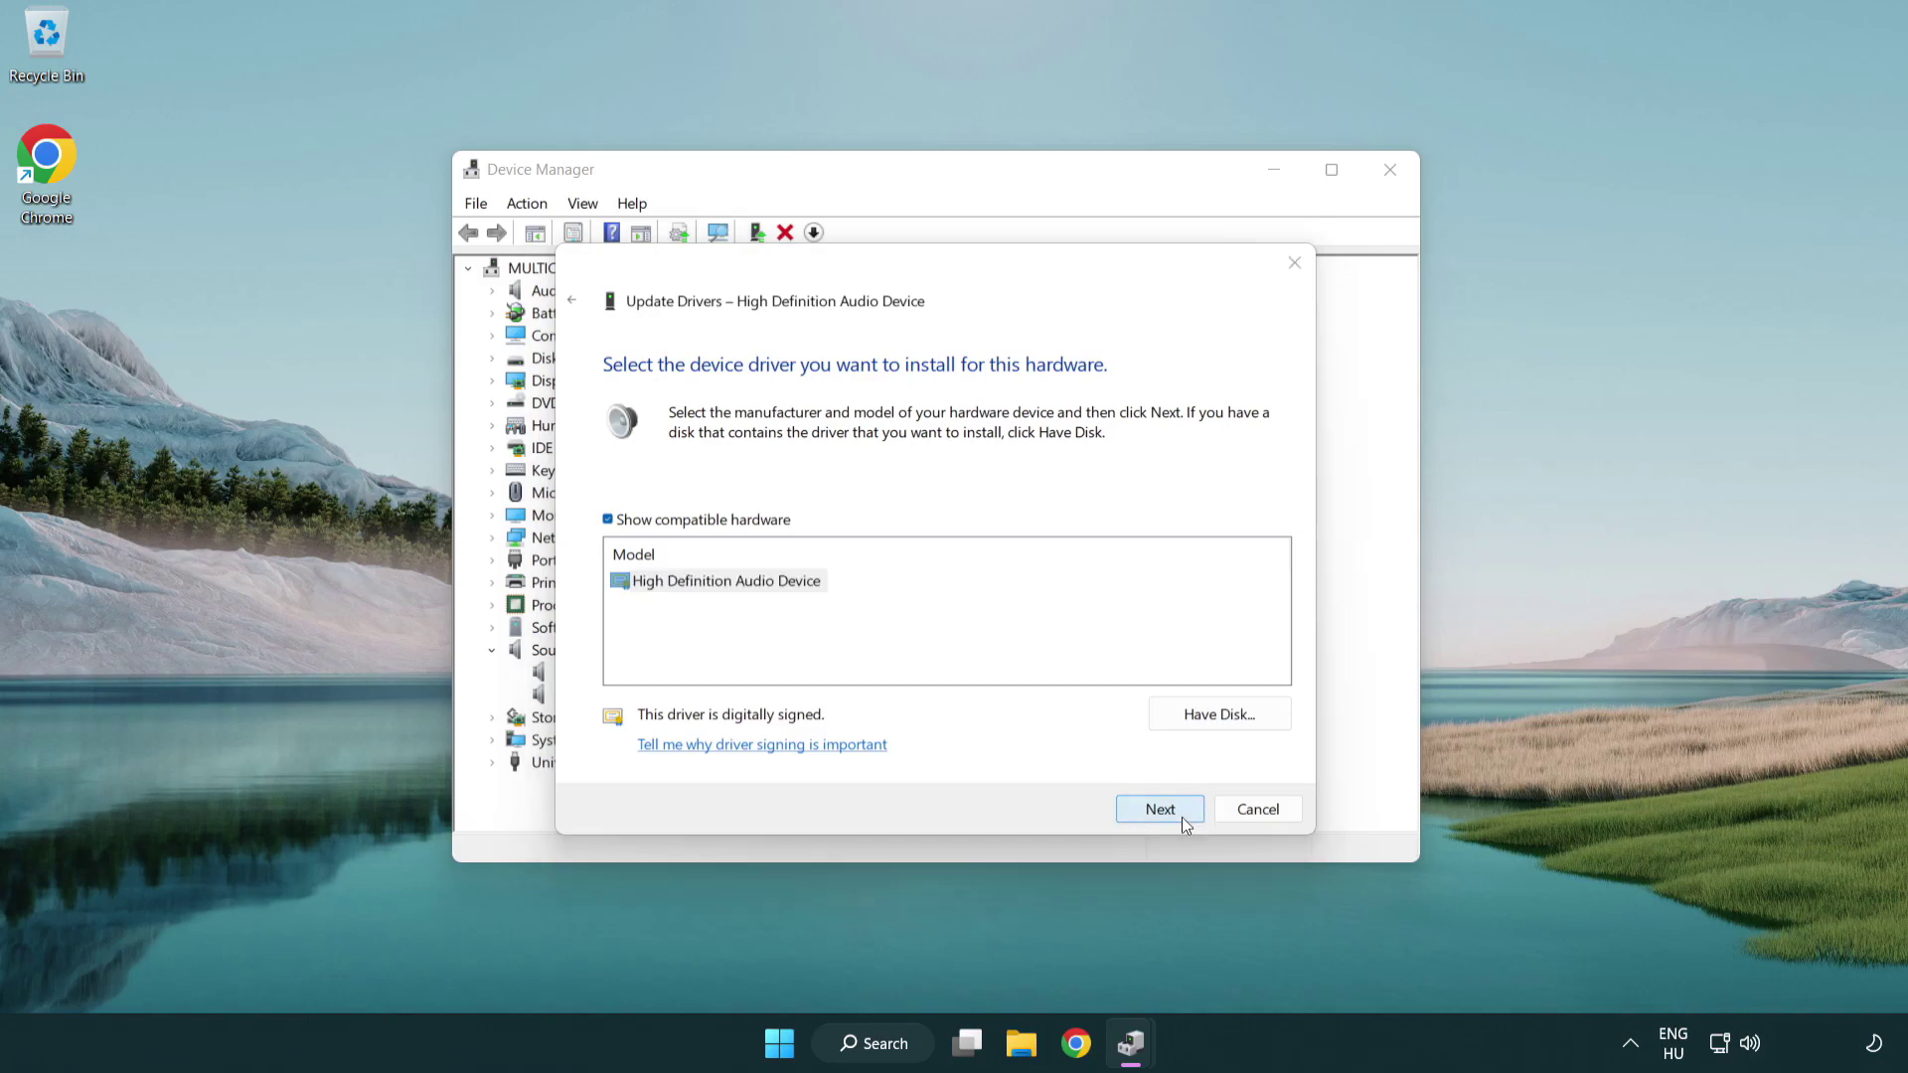
{"action": "left_click", "coordinate": [1051, 723]}
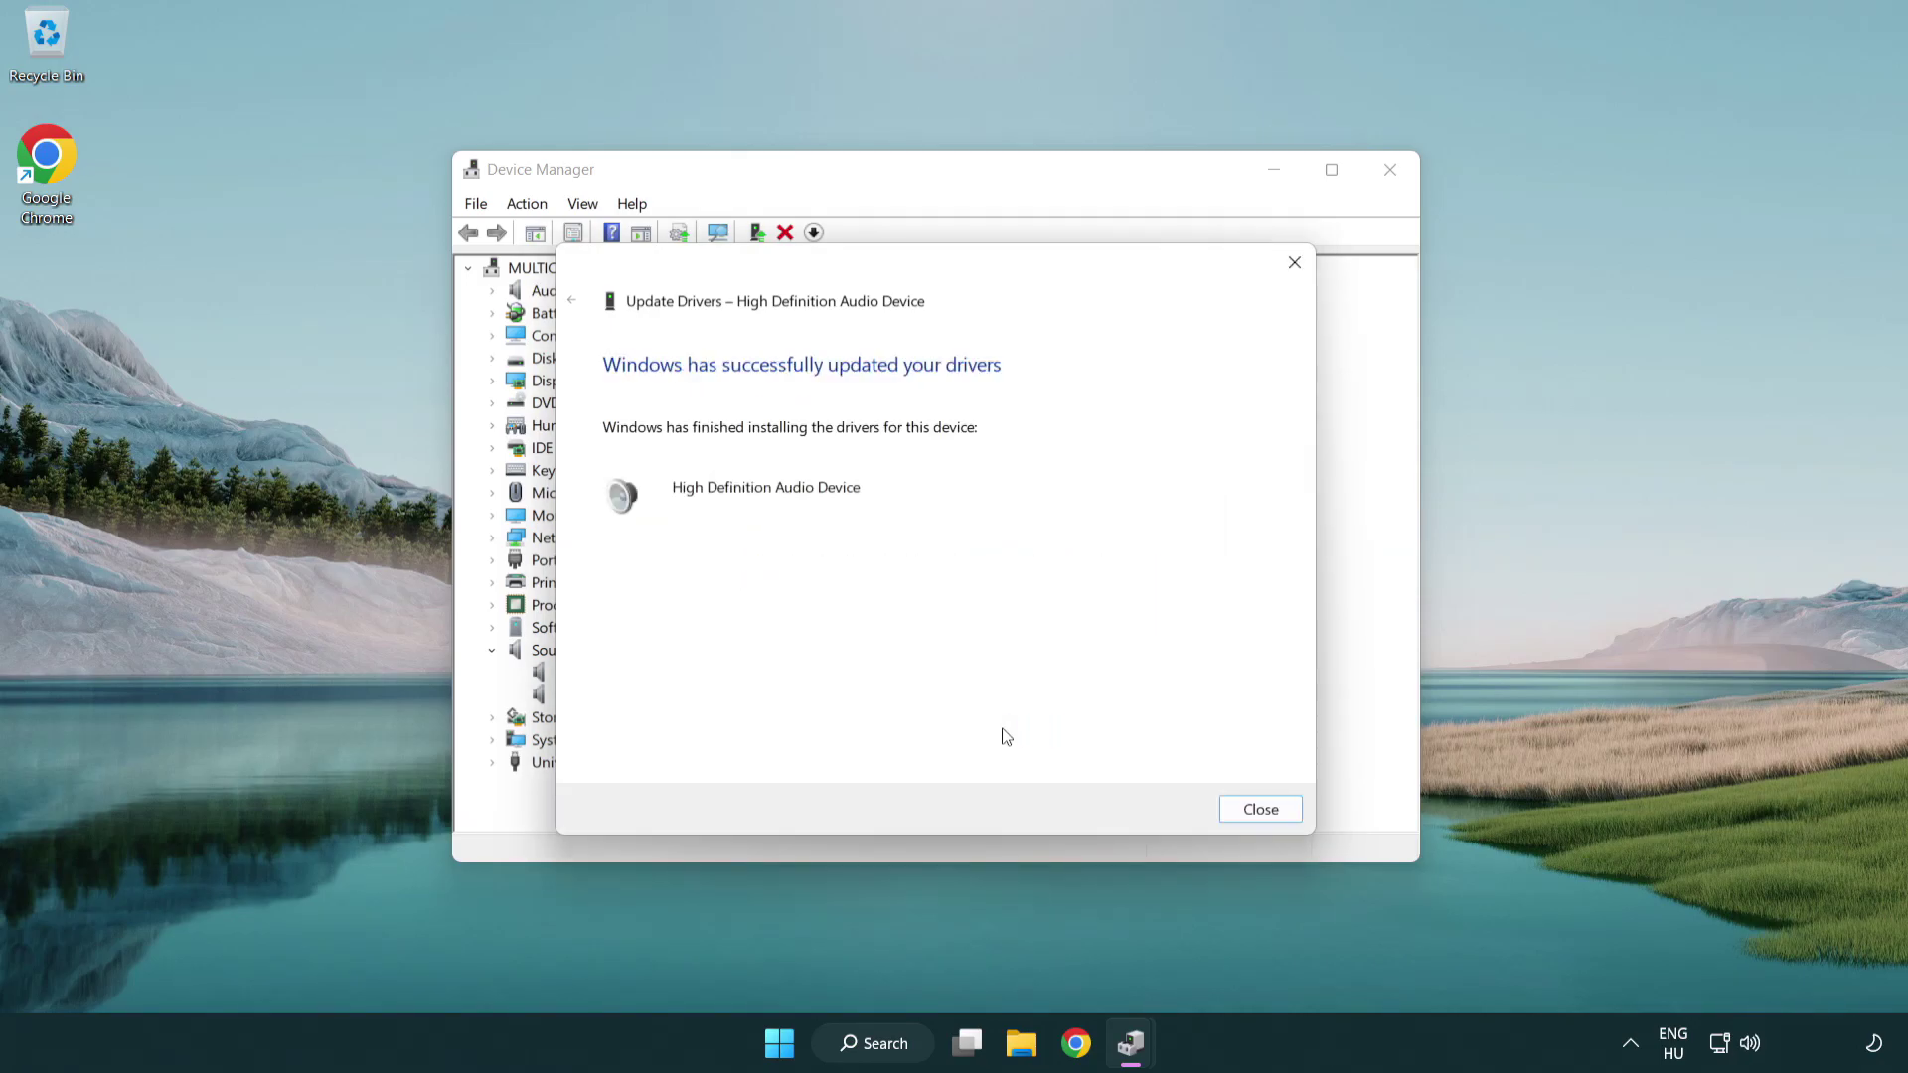
{"action": "left_click", "coordinate": [1261, 811]}
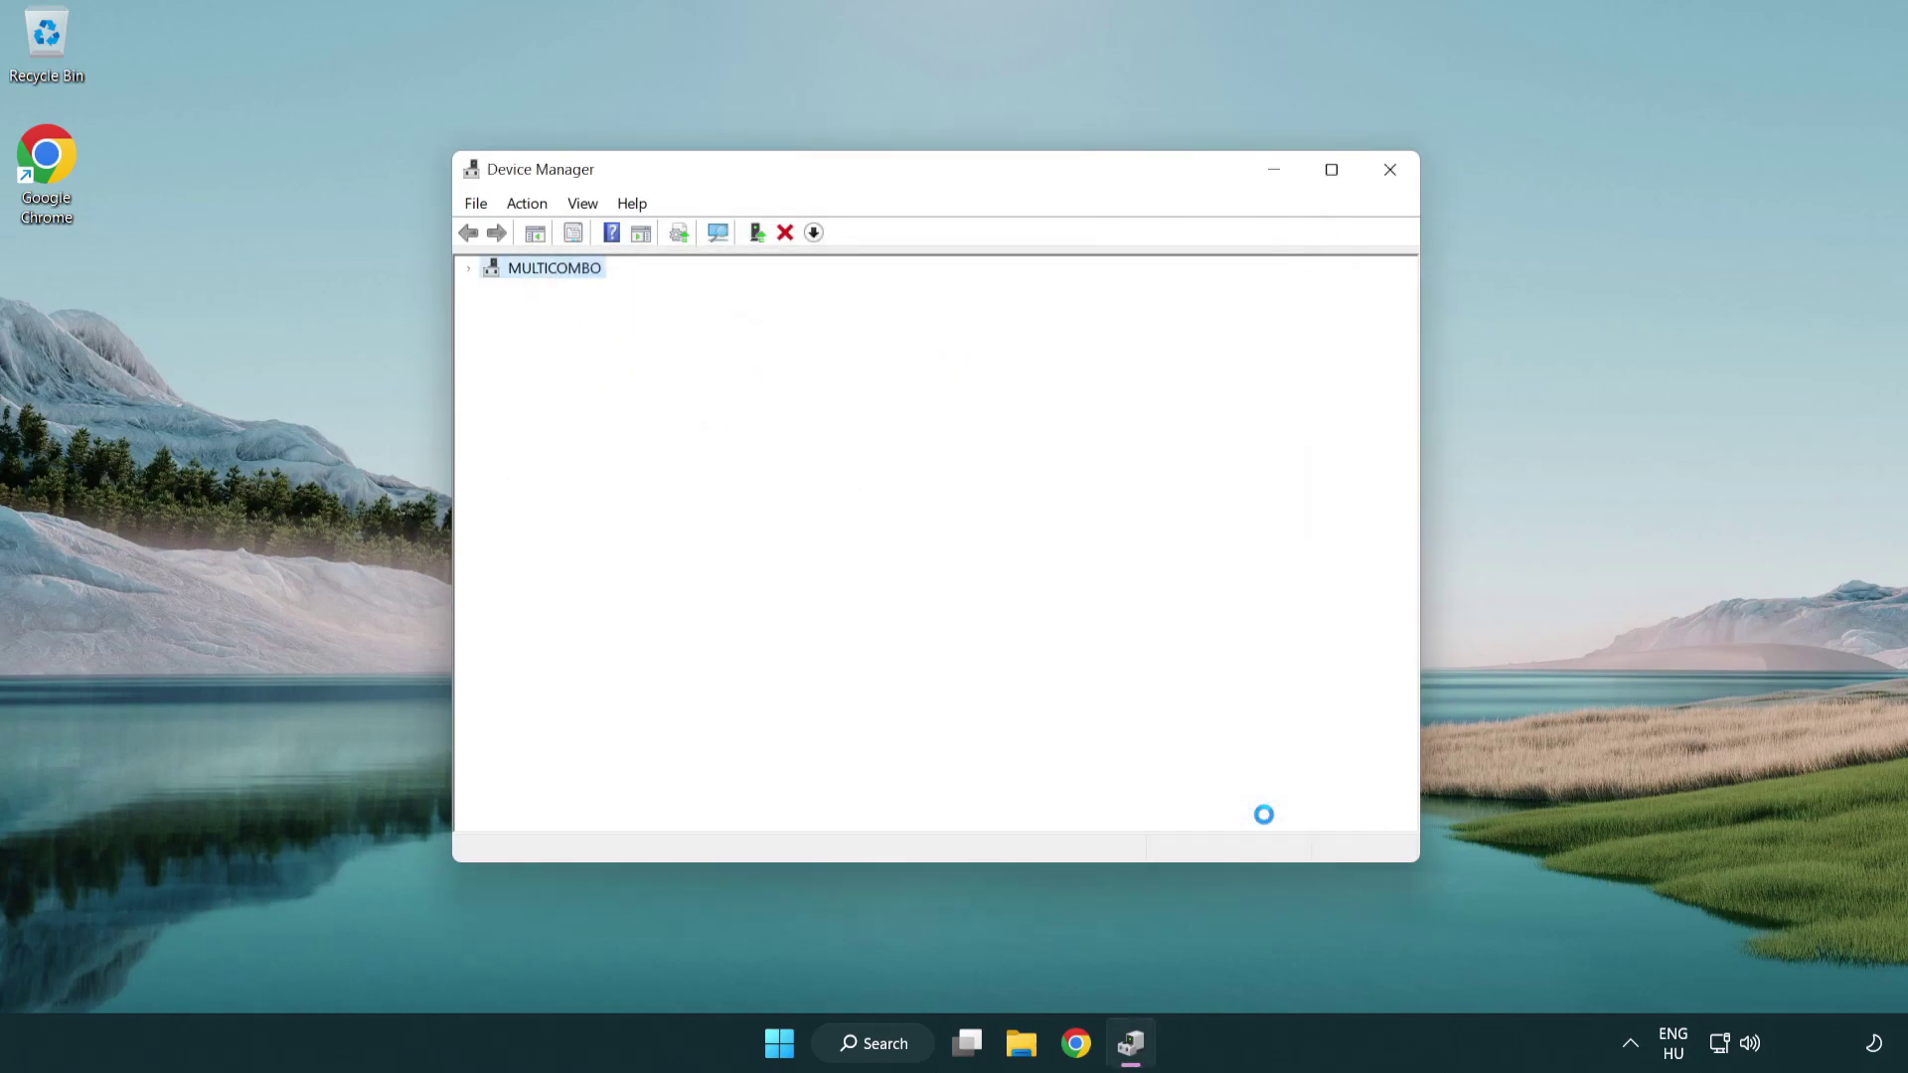
Close Device Manager, restart the PC, and run the sound problems troubleshooter.
{"action": "left_click", "coordinate": [1390, 179]}
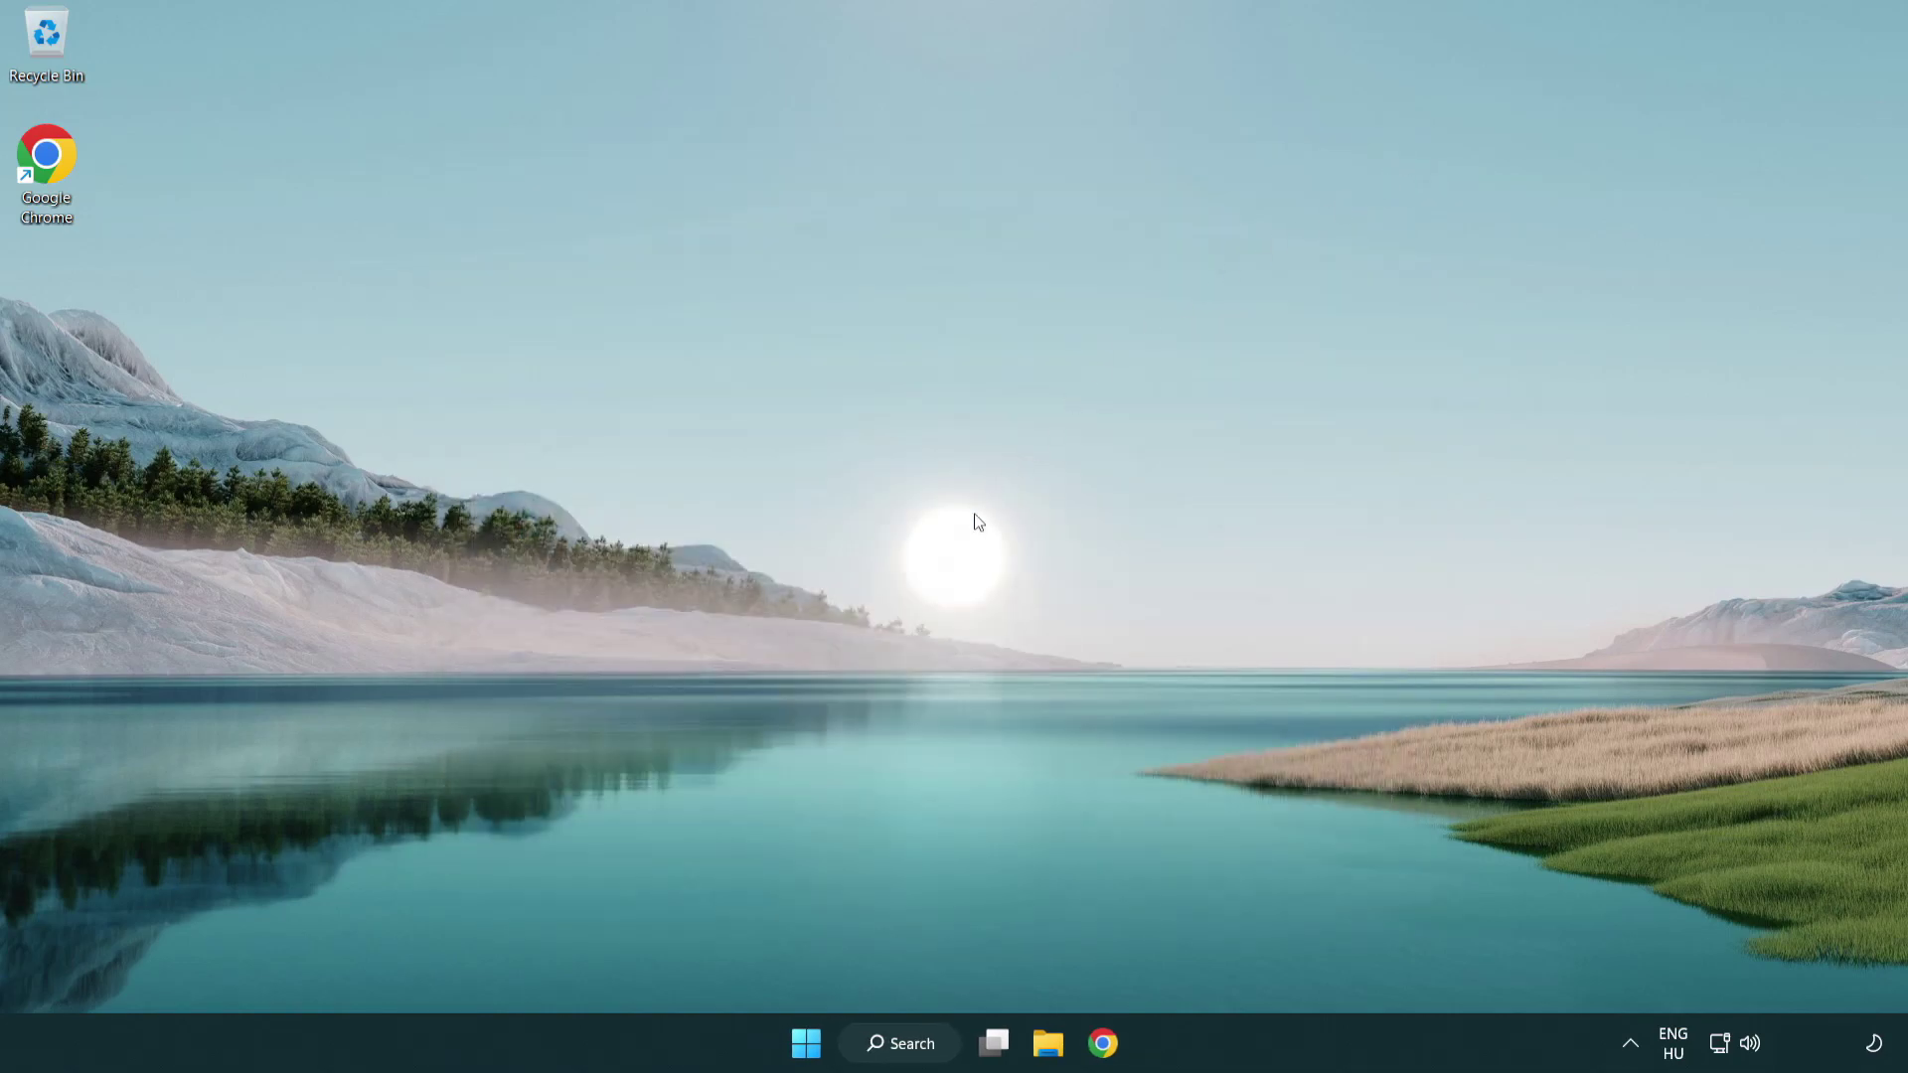
{"action": "left_click", "coordinate": [806, 1043]}
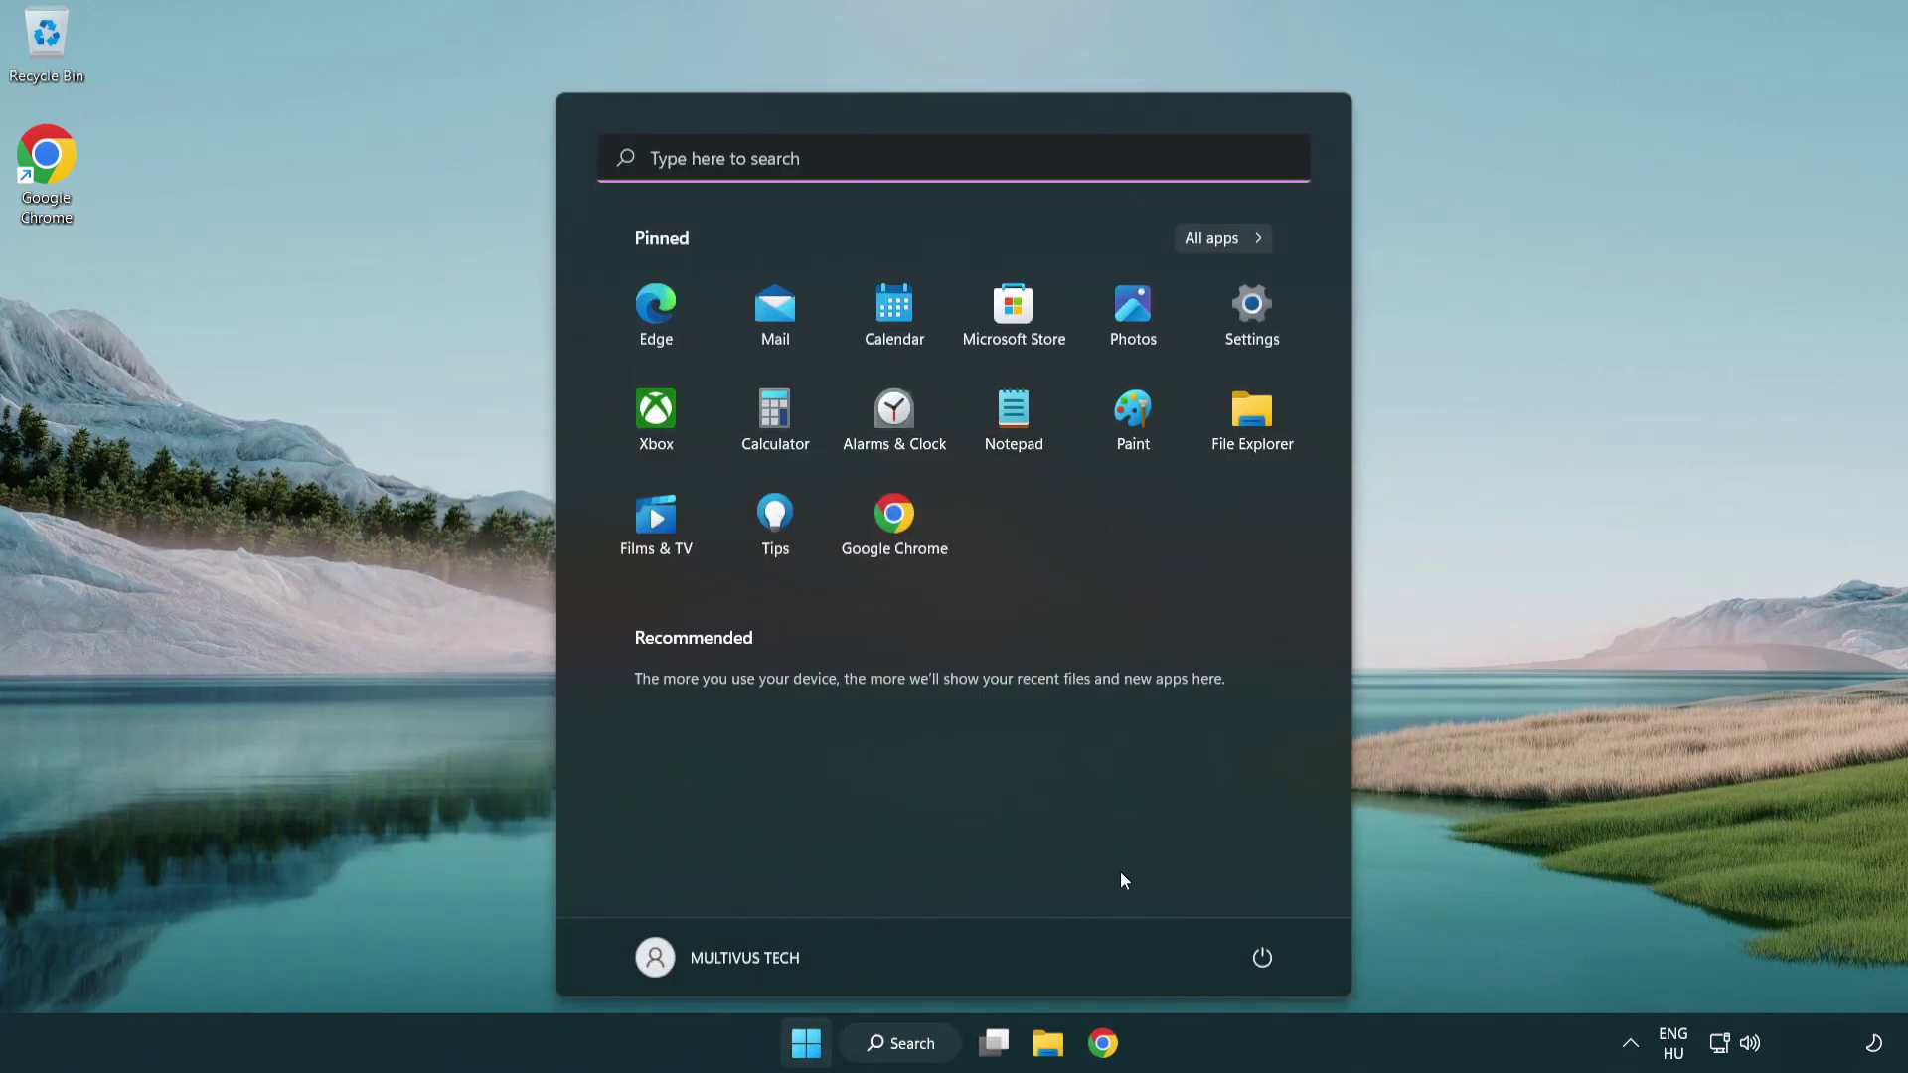
{"action": "left_click", "coordinate": [1264, 957]}
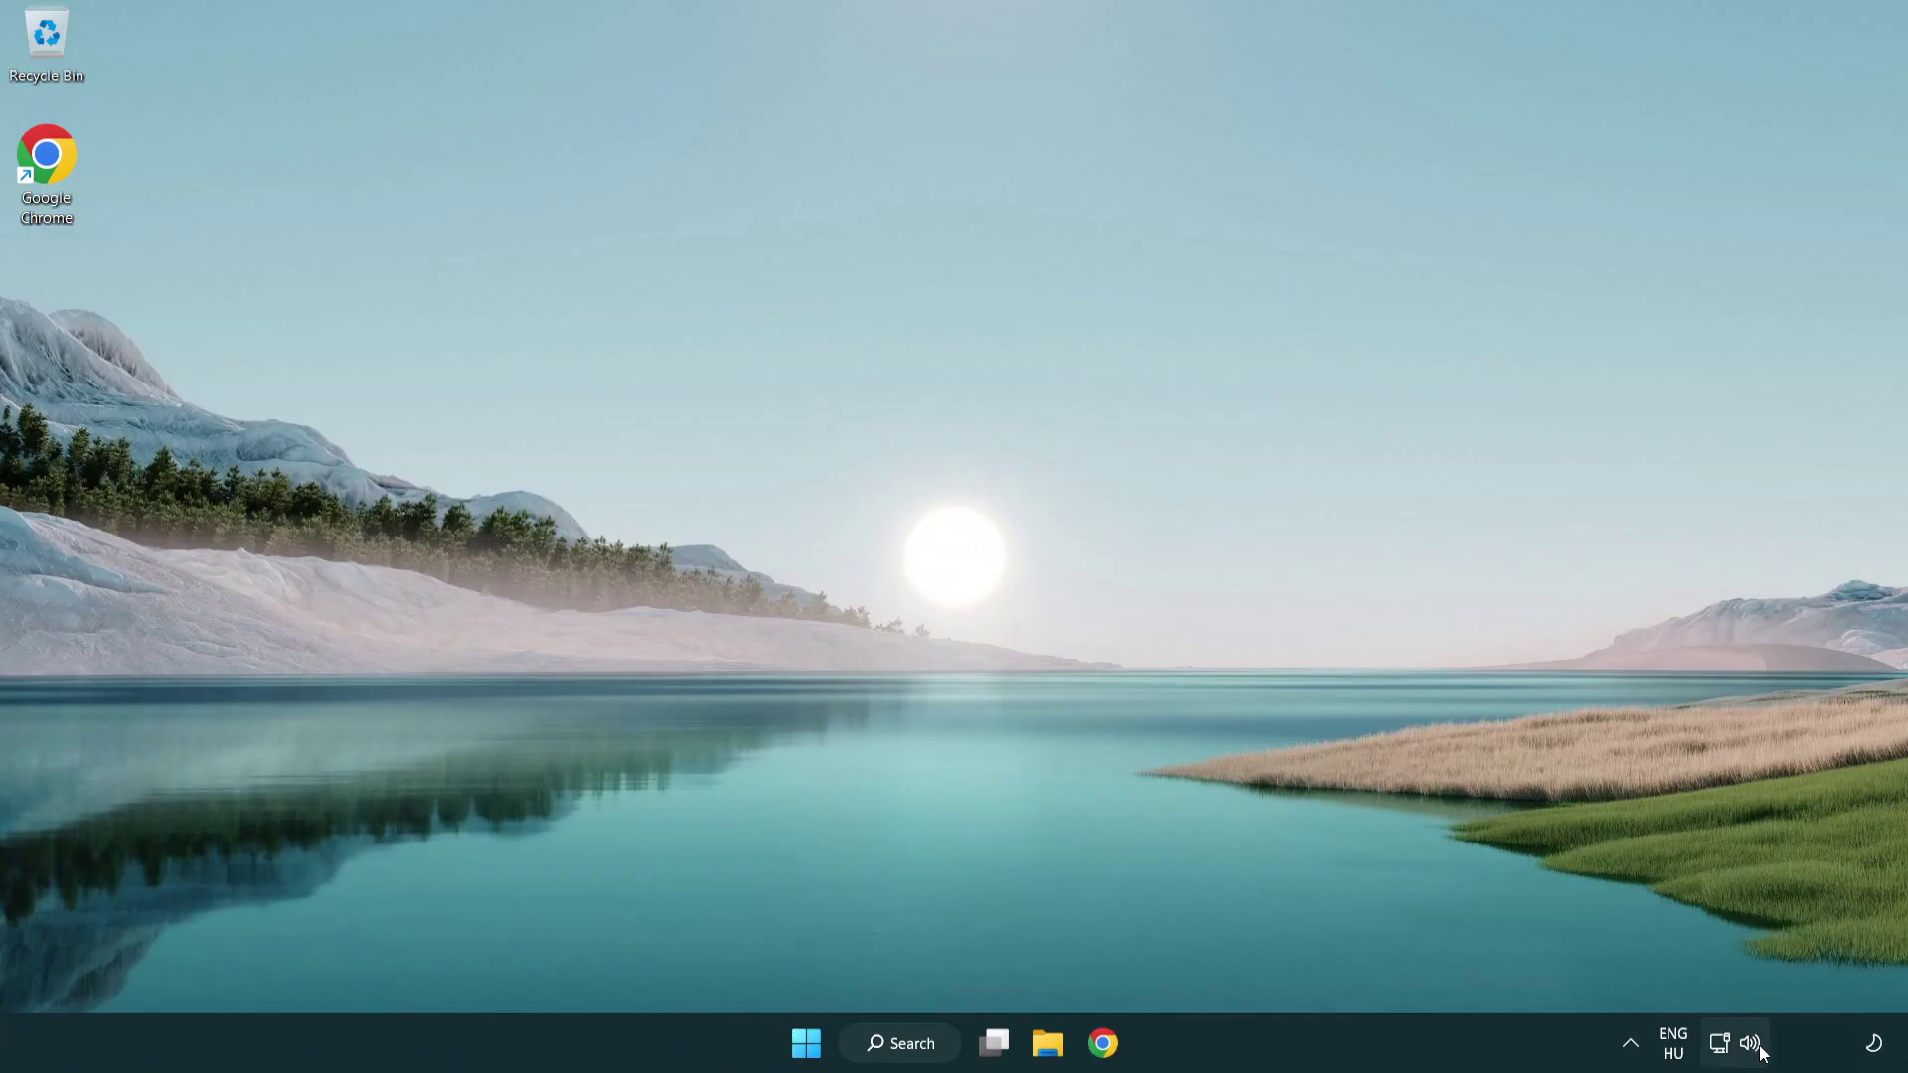
{"action": "right_click", "coordinate": [1754, 1050]}
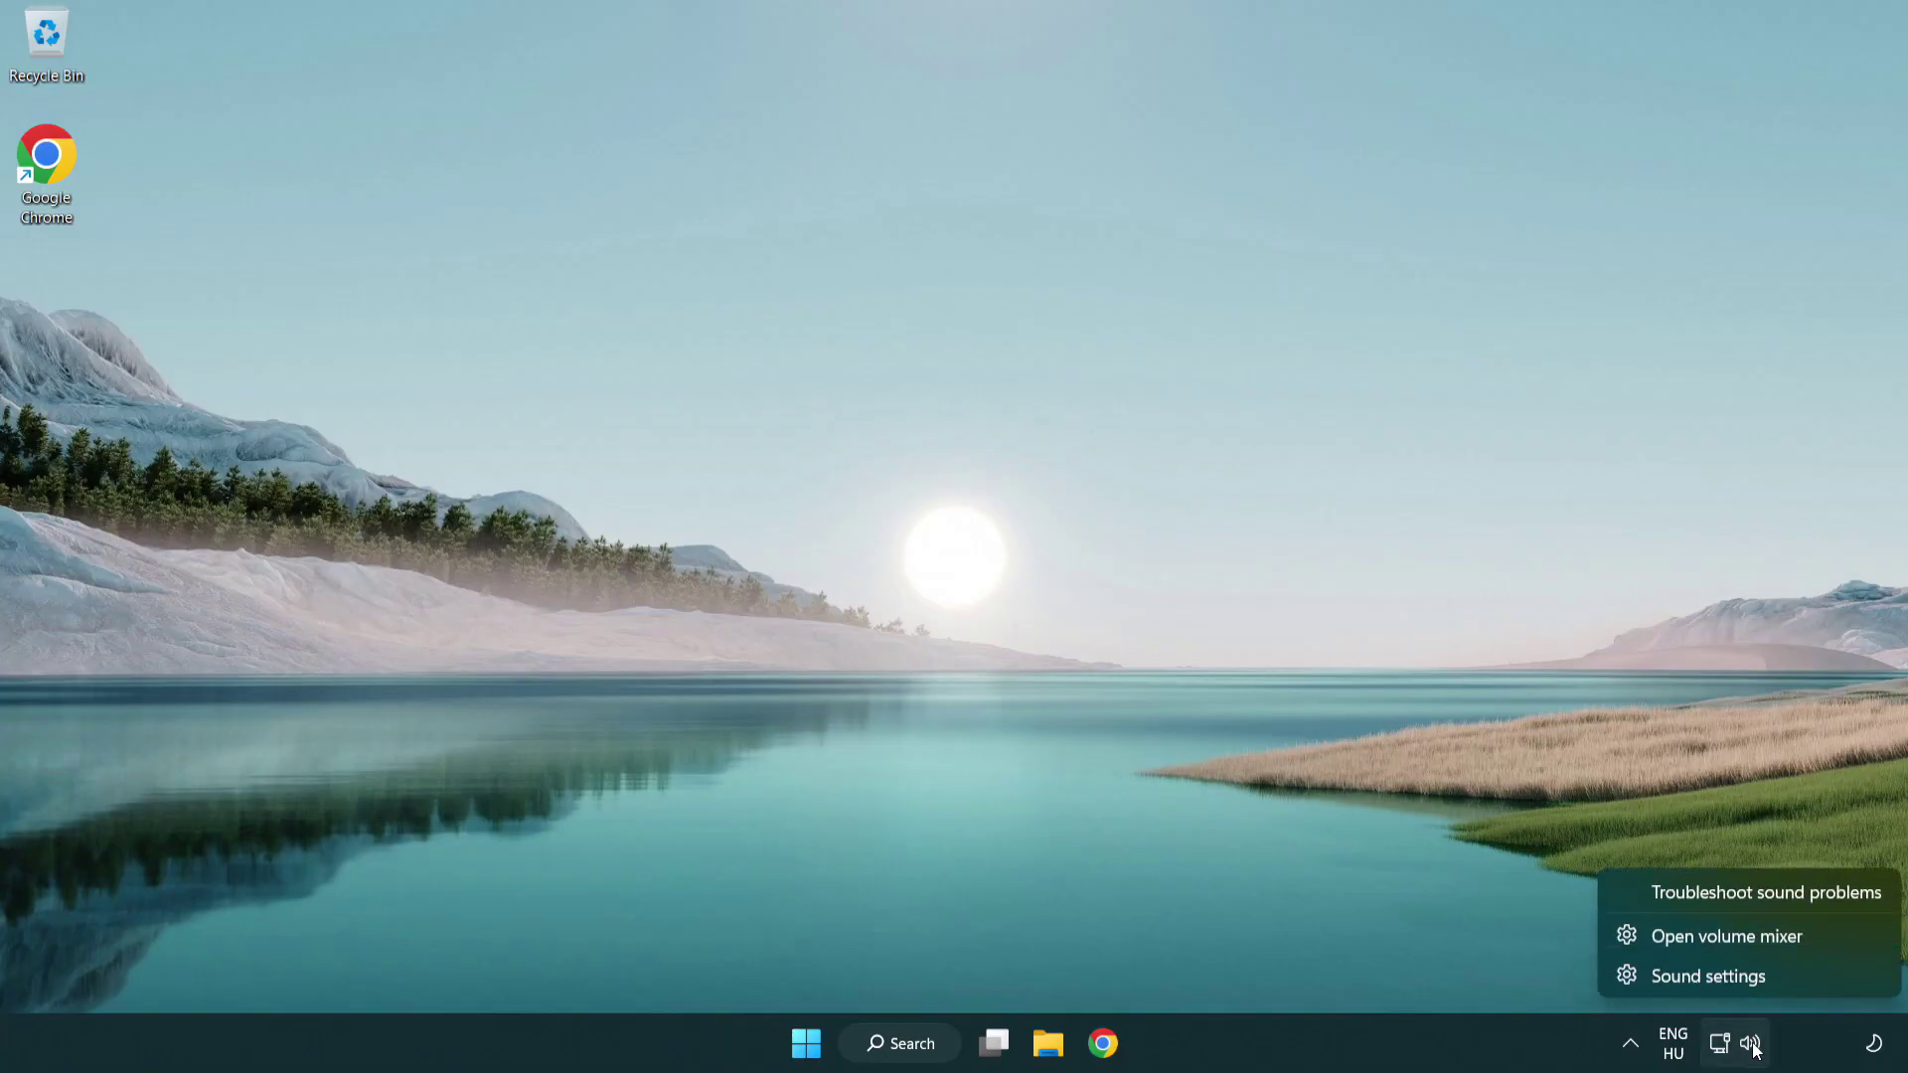
{"action": "left_click", "coordinate": [1741, 900]}
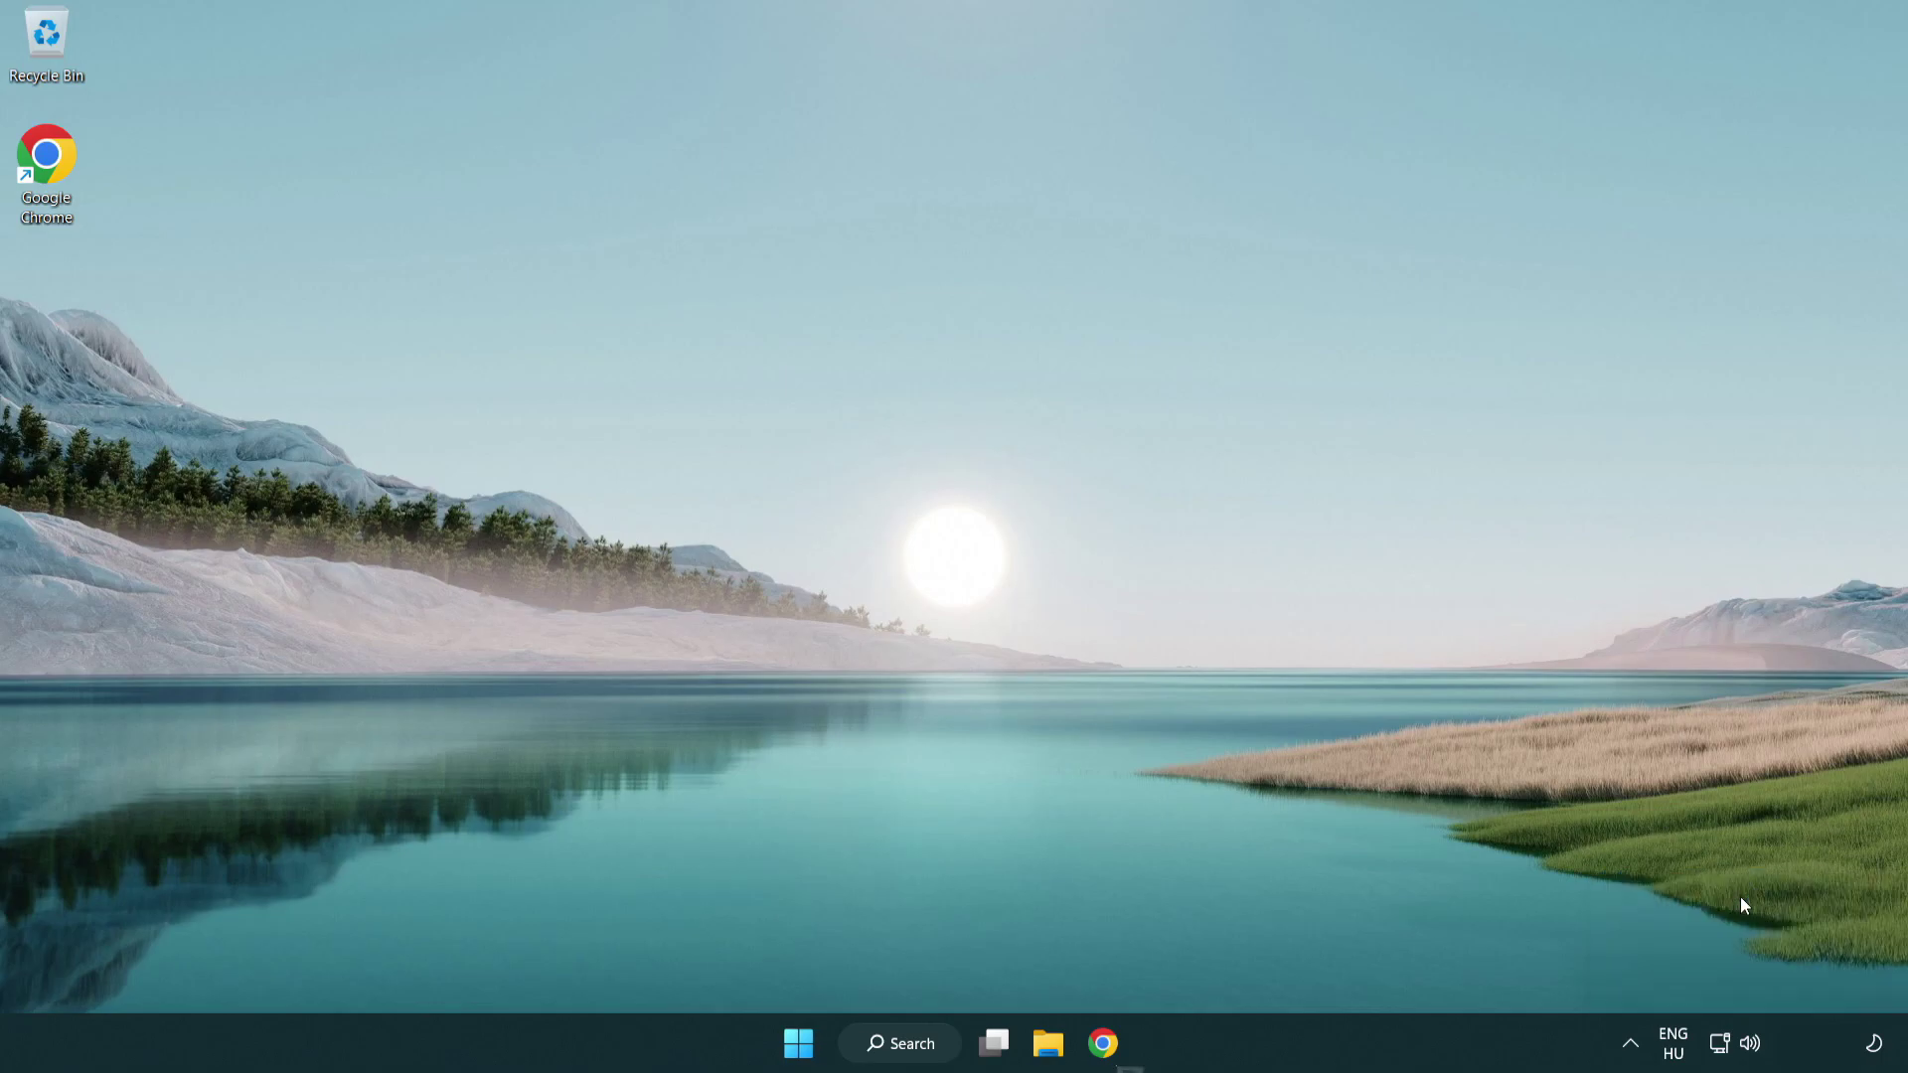